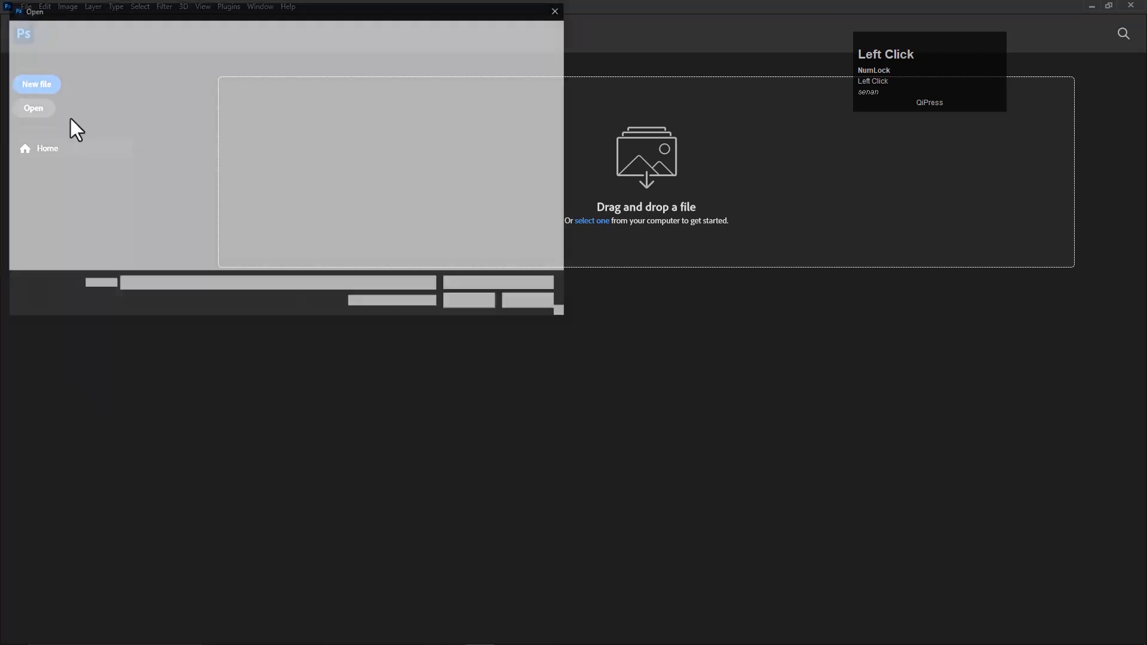
Open the portrait photo with the orange background and duplicate its Background layer.
double_click(143, 105)
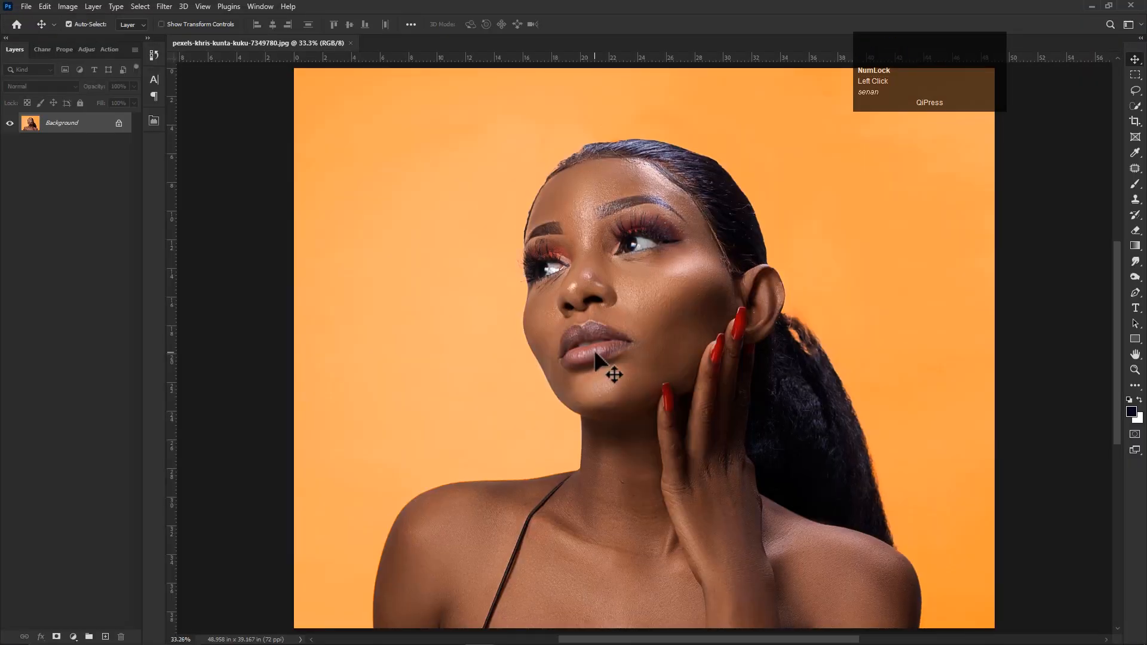
right_click(99, 123)
left_click(102, 128)
left_click(669, 217)
right_click(70, 125)
left_click(143, 146)
left_click(663, 179)
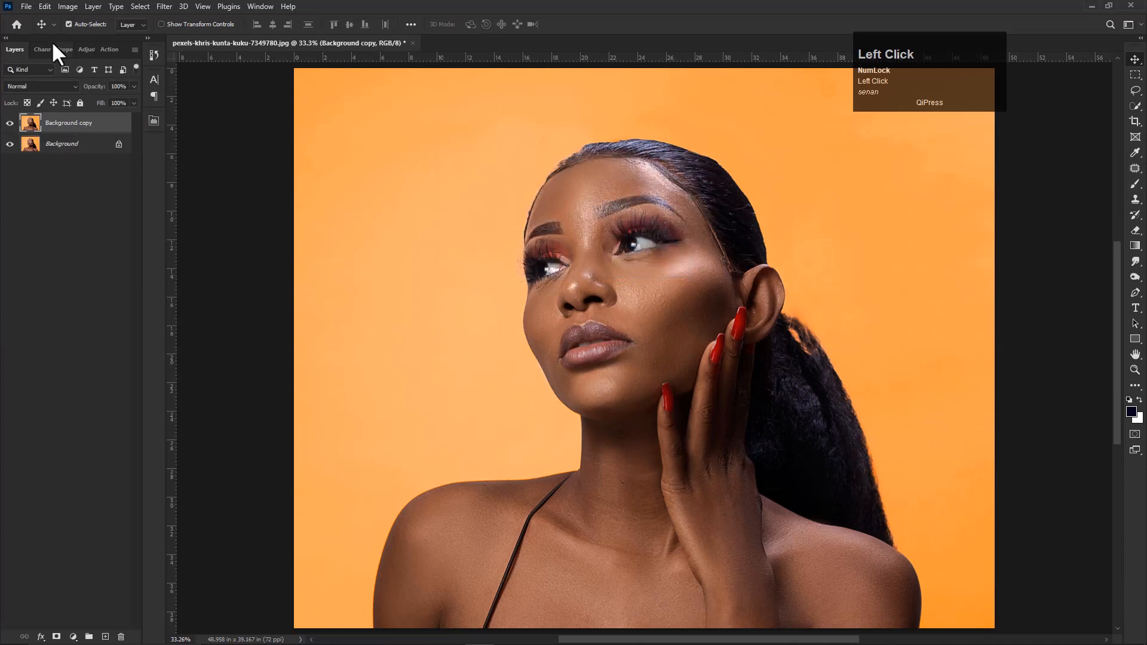
Remove the background from the duplicated layer and hide the original Background layer.
left_click(258, 6)
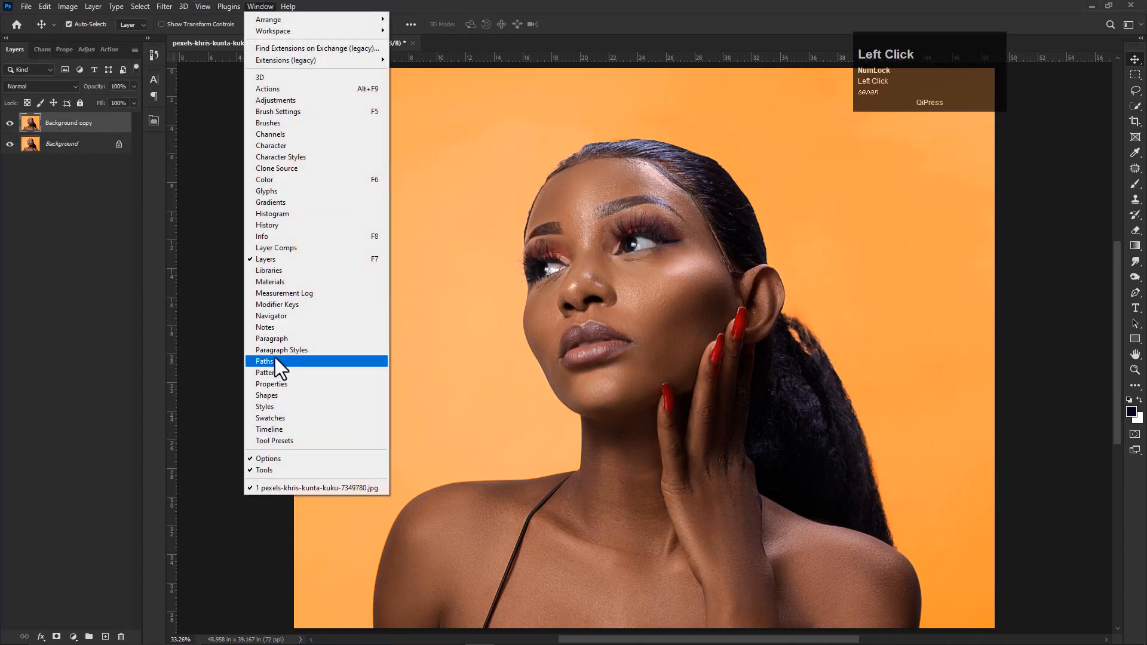
left_click(277, 383)
left_click(60, 240)
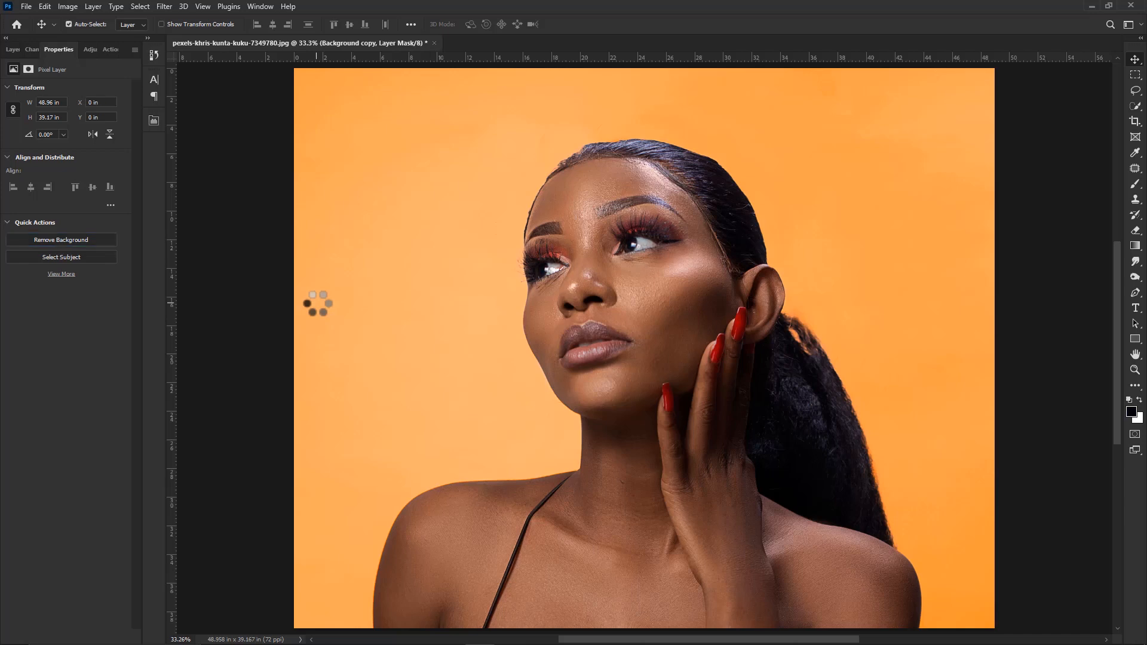
left_click(12, 49)
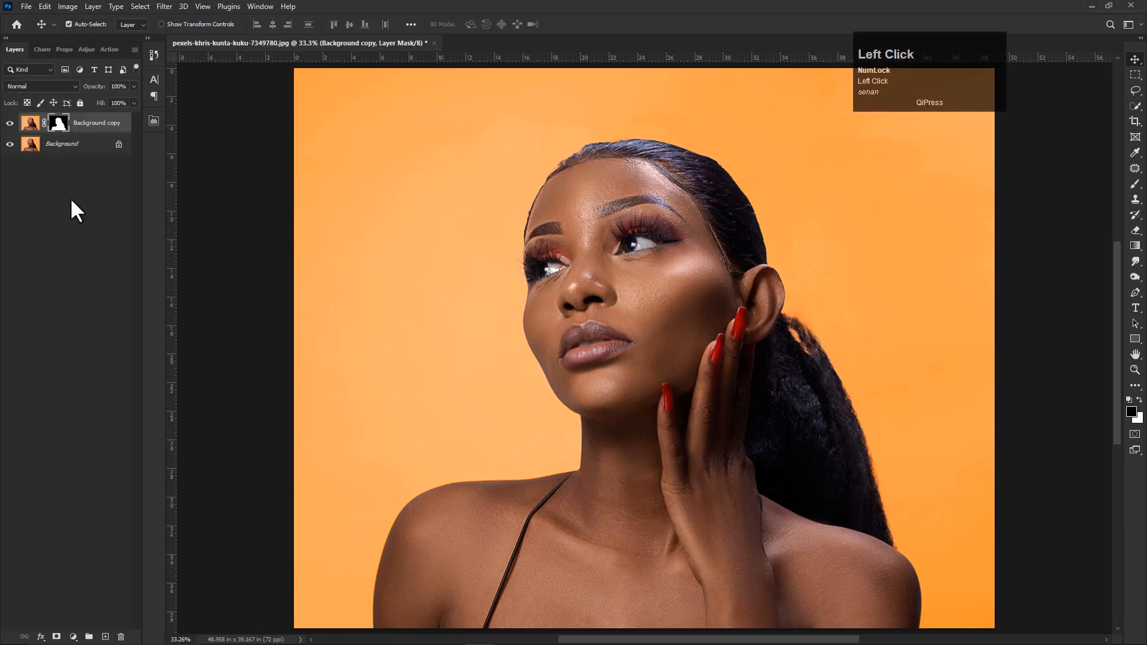
left_click(9, 144)
Paint black on the cutout's layer mask with the Brush to hide leftover orange fringe behind the ear and along the ponytail.
left_click(1135, 184)
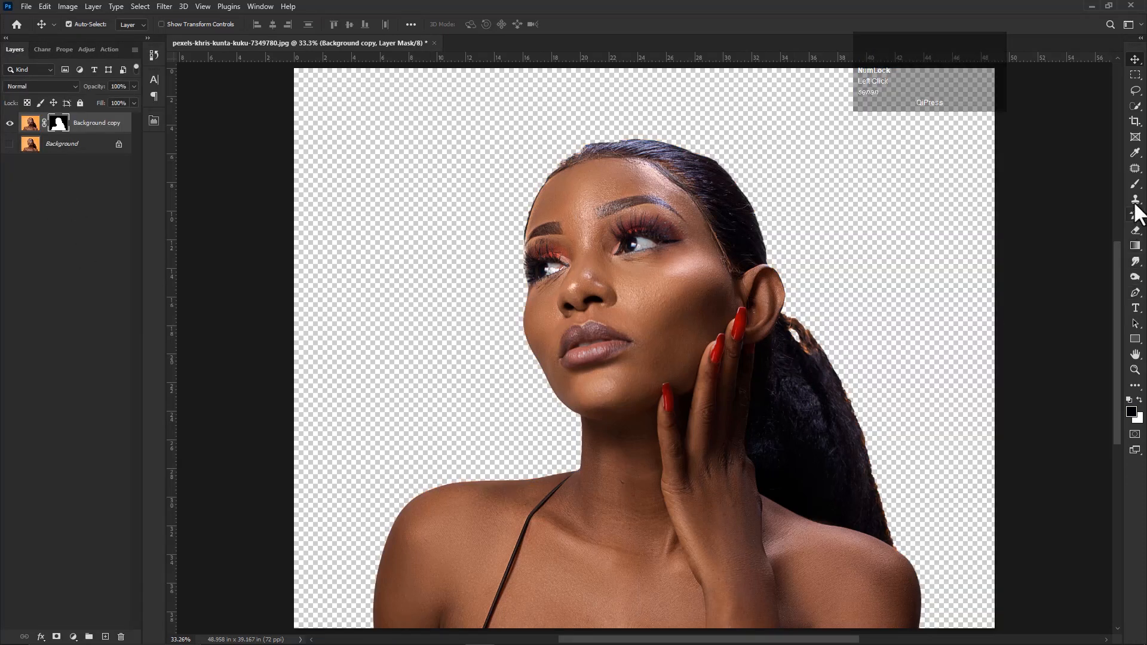
scroll(887, 430, "up", 3)
left_click_drag(779, 340, 615, 387)
scroll(612, 388, "up", 3)
right_click(635, 304, "alt")
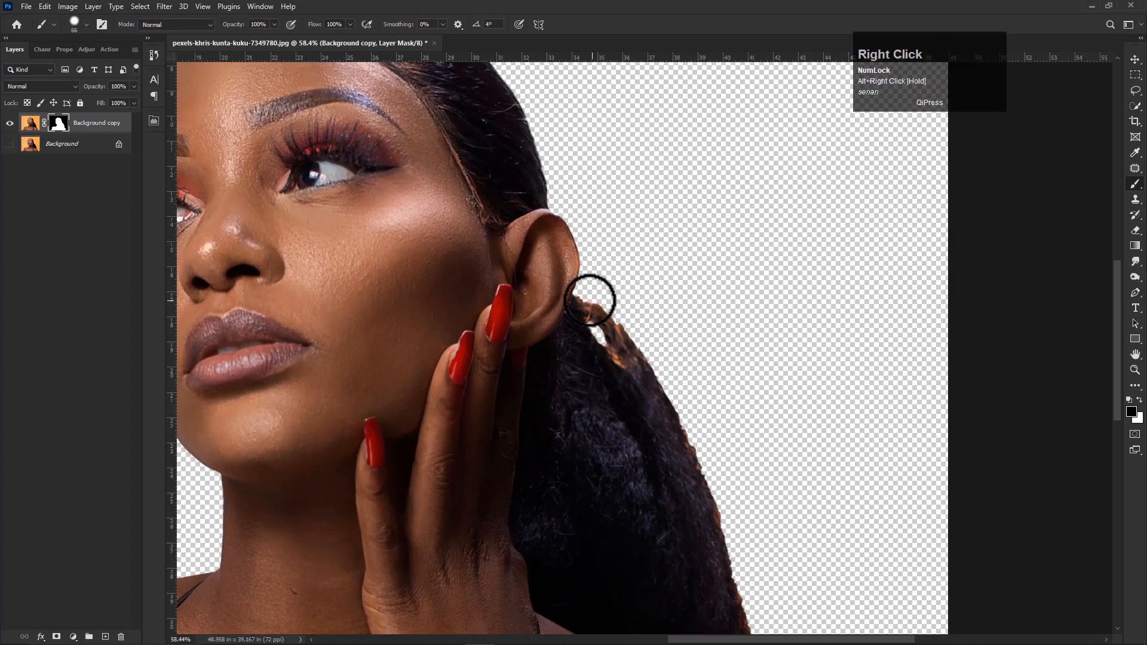
left_click(63, 123)
mouse_move(589, 298)
left_mouse_down()
mouse_move(626, 355)
mouse_move(655, 363)
left_mouse_up()
scroll(655, 363, "down", 2)
mouse_move(655, 365)
left_mouse_down()
mouse_move(650, 346)
mouse_move(589, 314)
left_mouse_up()
right_click(567, 290, "alt")
left_click_drag(536, 255, 675, 452)
scroll(676, 452, "down", 2)
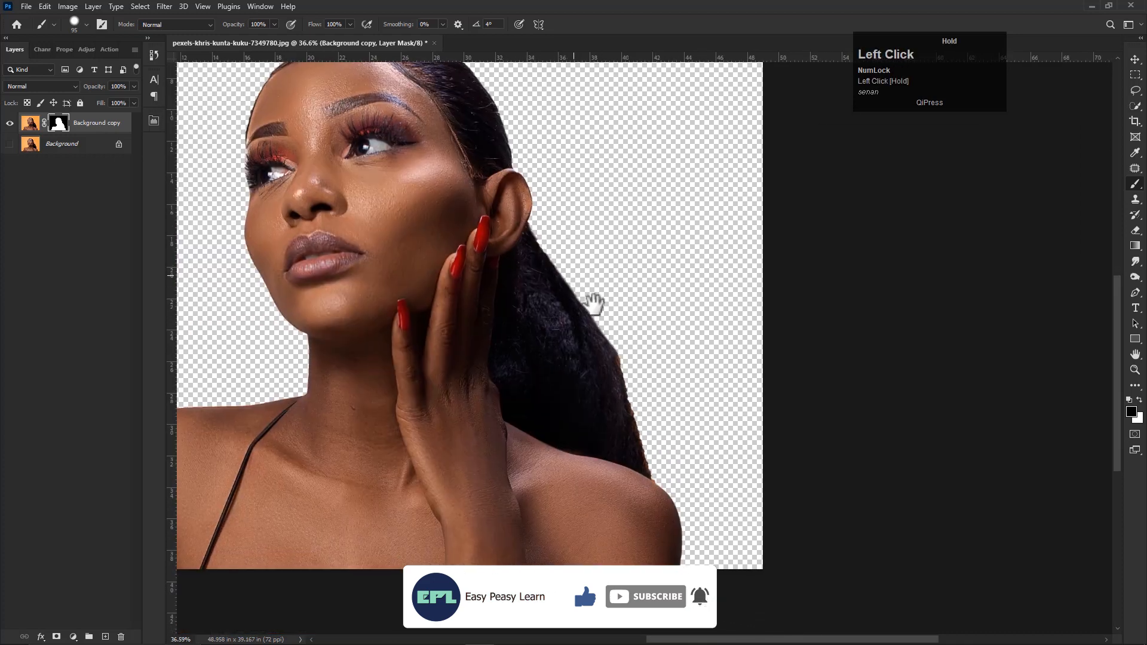
scroll(614, 320, "down", 2)
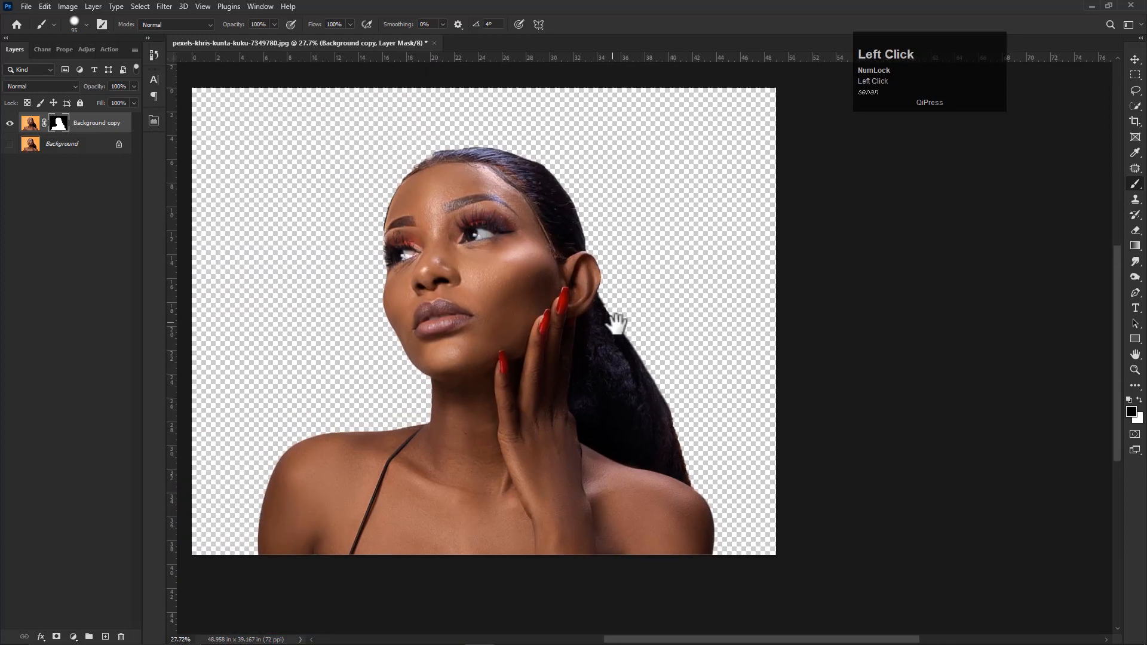
Create a new 20 x 12 inch document at 72 ppi with a white background.
key("v")
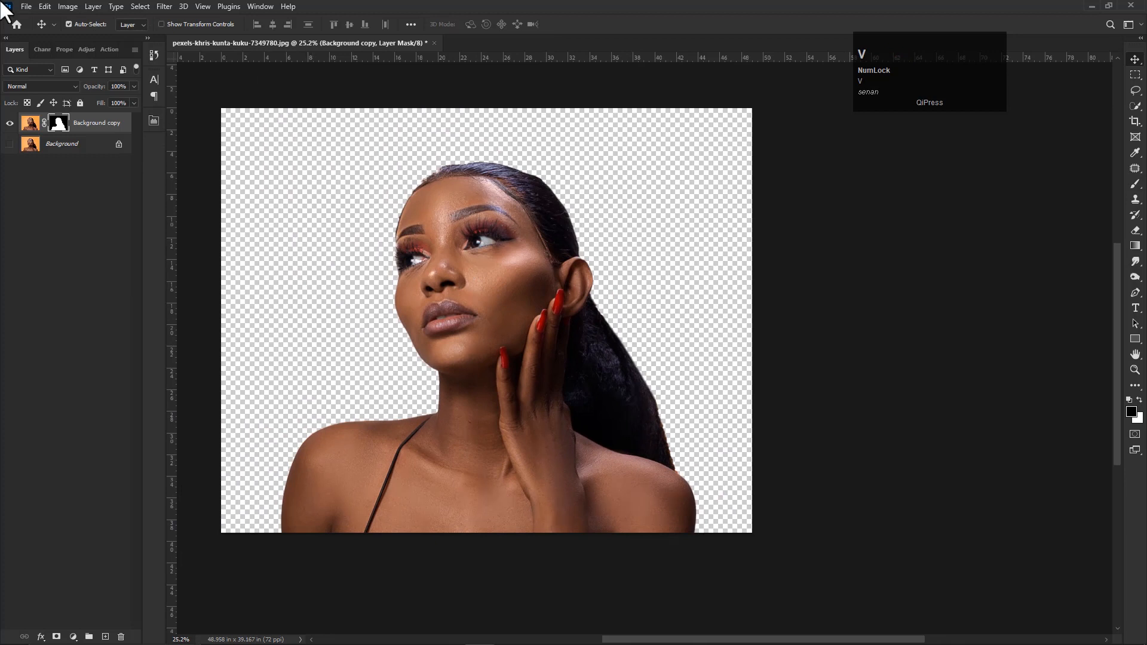
left_click(27, 7)
left_click(38, 18)
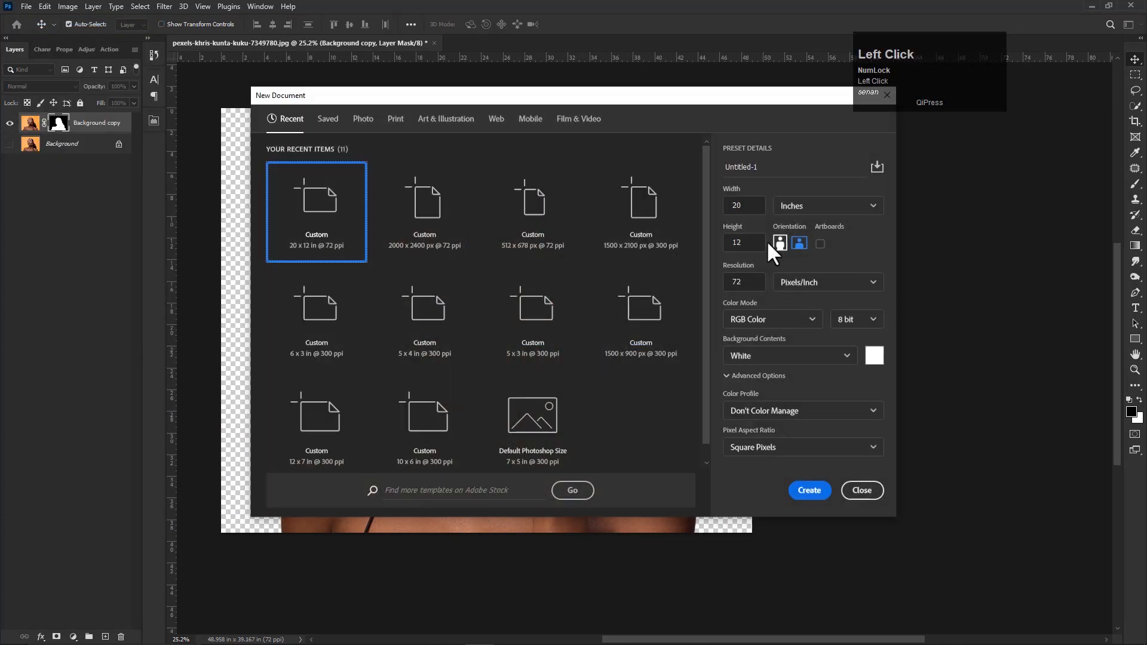
left_click(810, 490)
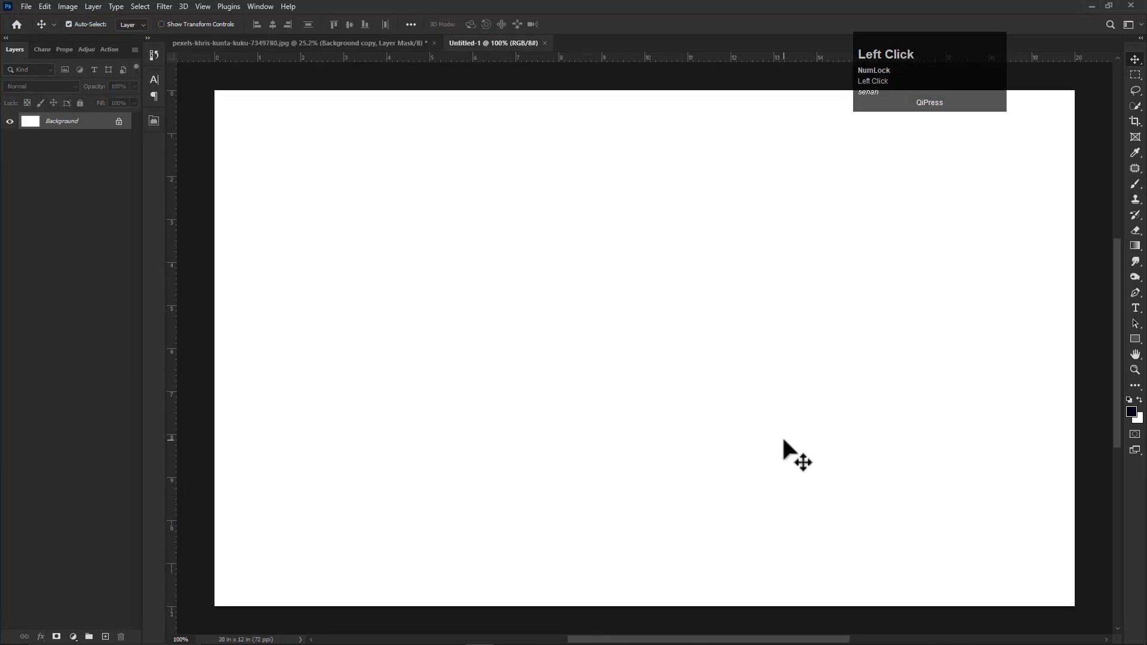
Move the masked portrait into the new document and scale it to about 30.64%, filling the canvas height and centred.
left_click(323, 43)
left_click_drag(494, 352, 607, 351)
key("ctrl+t")
left_click_drag(958, 351, 732, 332)
left_click_drag(679, 375, 687, 370)
left_click_drag(618, 244, 619, 257)
double_click(632, 371)
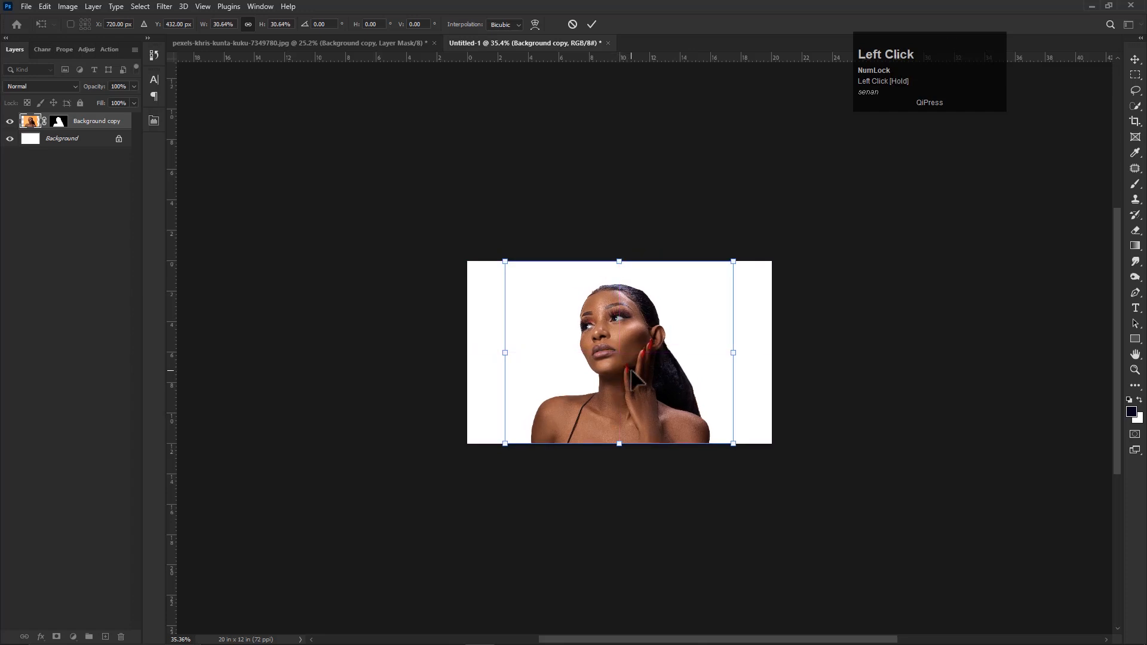
key("ctrl+0")
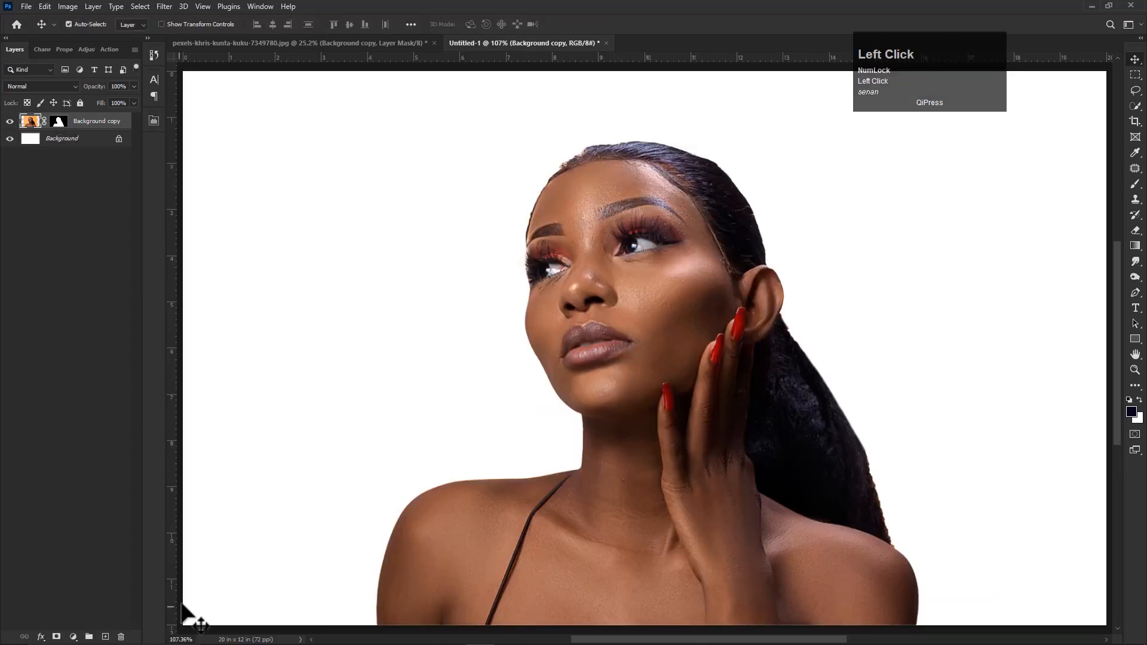
Add a gradient fill layer above the portrait using the blue-to-transparent preset.
left_click(73, 637)
left_click(83, 436)
left_click(222, 172)
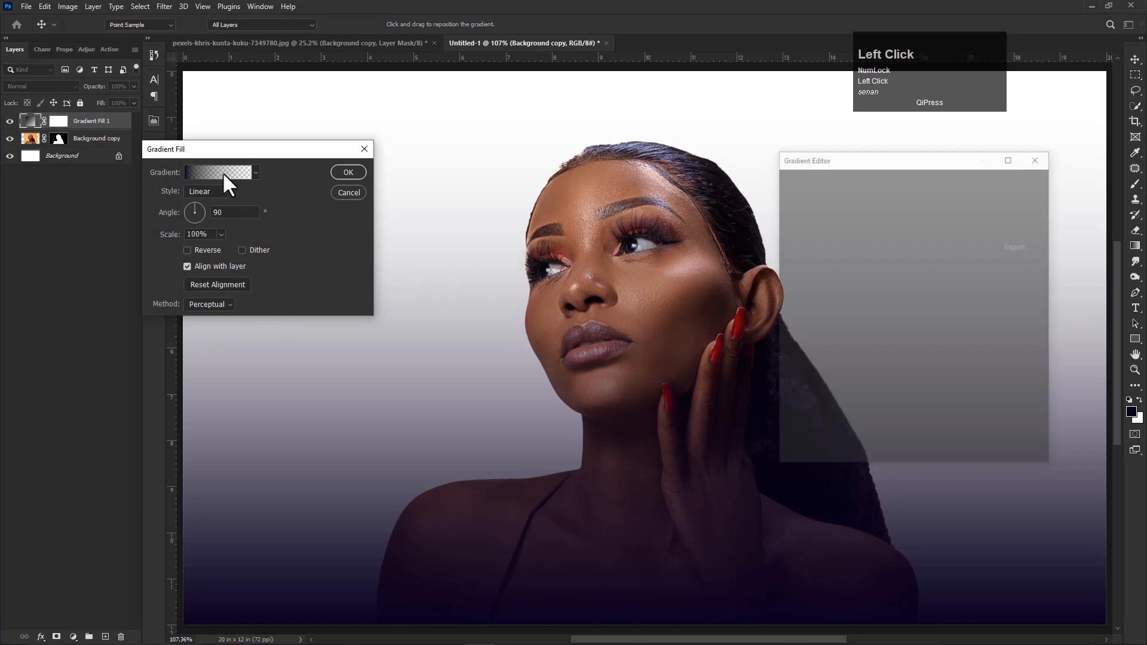
left_click_drag(854, 157, 313, 99)
scroll(425, 149, "down", 5)
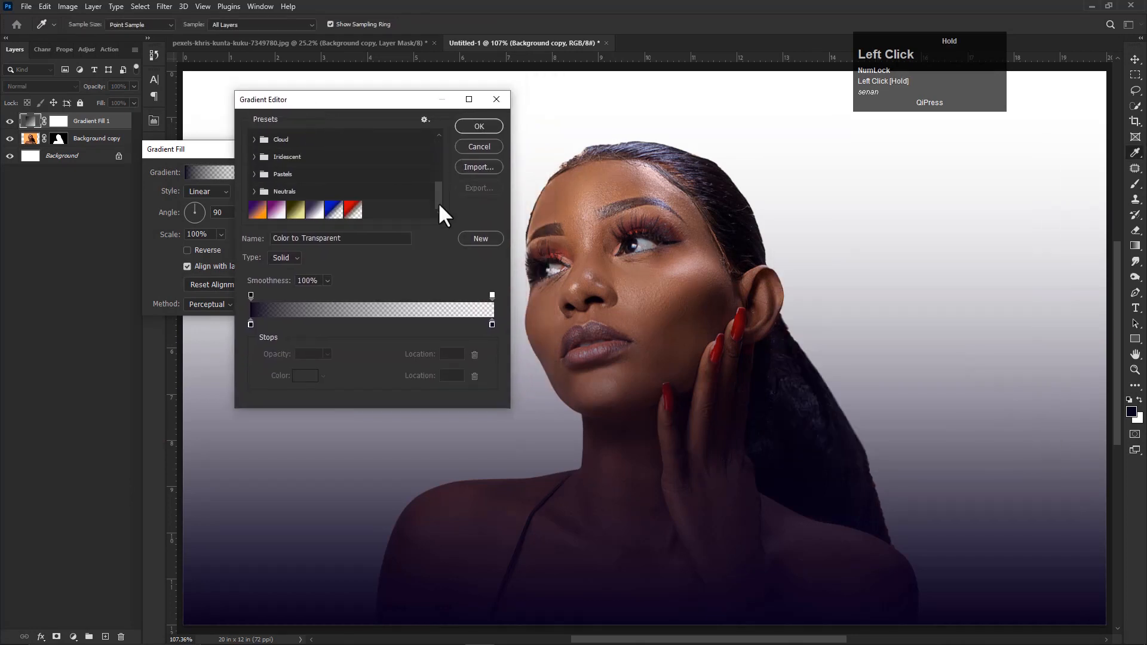
left_click(335, 209)
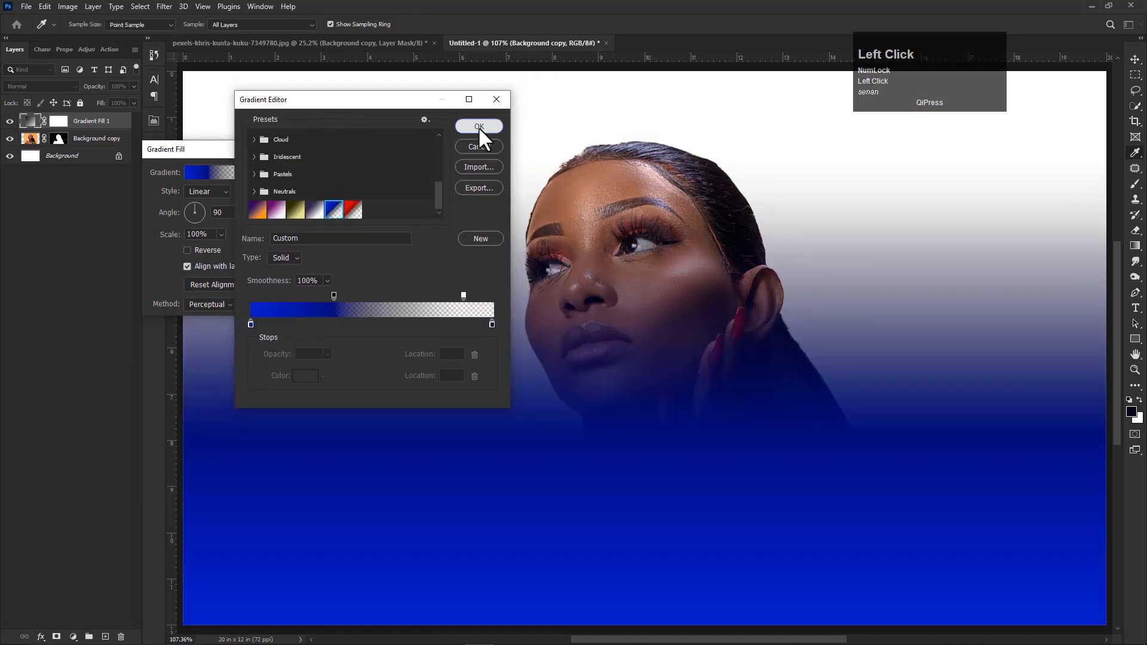
left_click(478, 126)
Set the blue gradient's angle to -160 degrees so the blue covers the ponytail side.
left_click(188, 210)
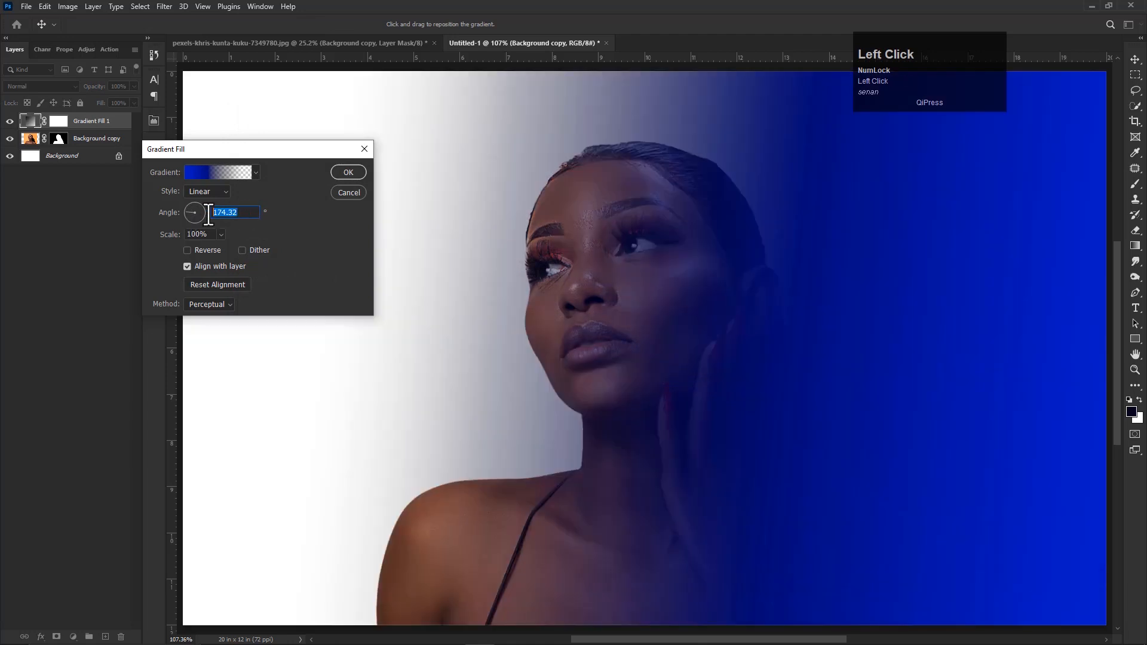
type("180")
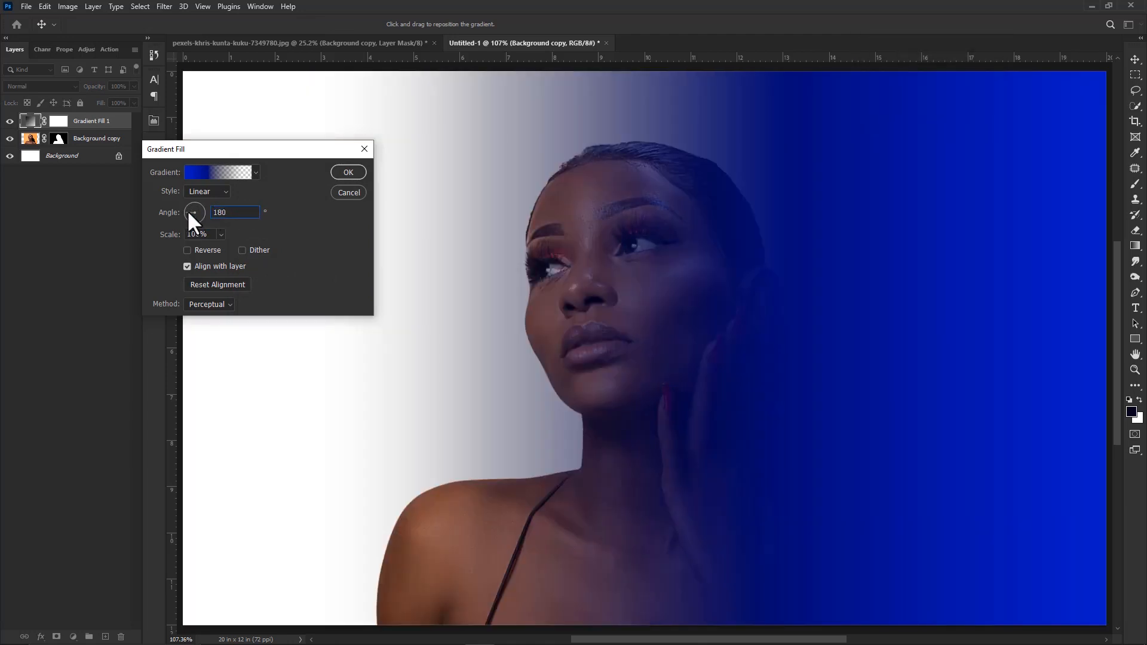
left_click(188, 210)
left_click_drag(188, 212, 188, 214)
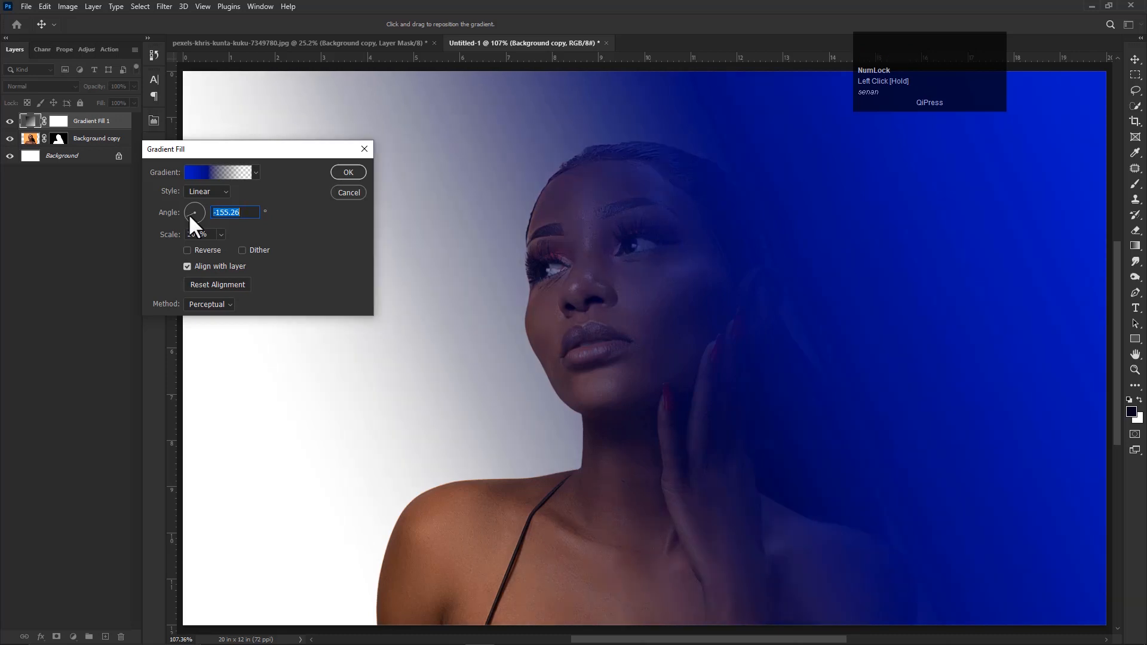
type("-160")
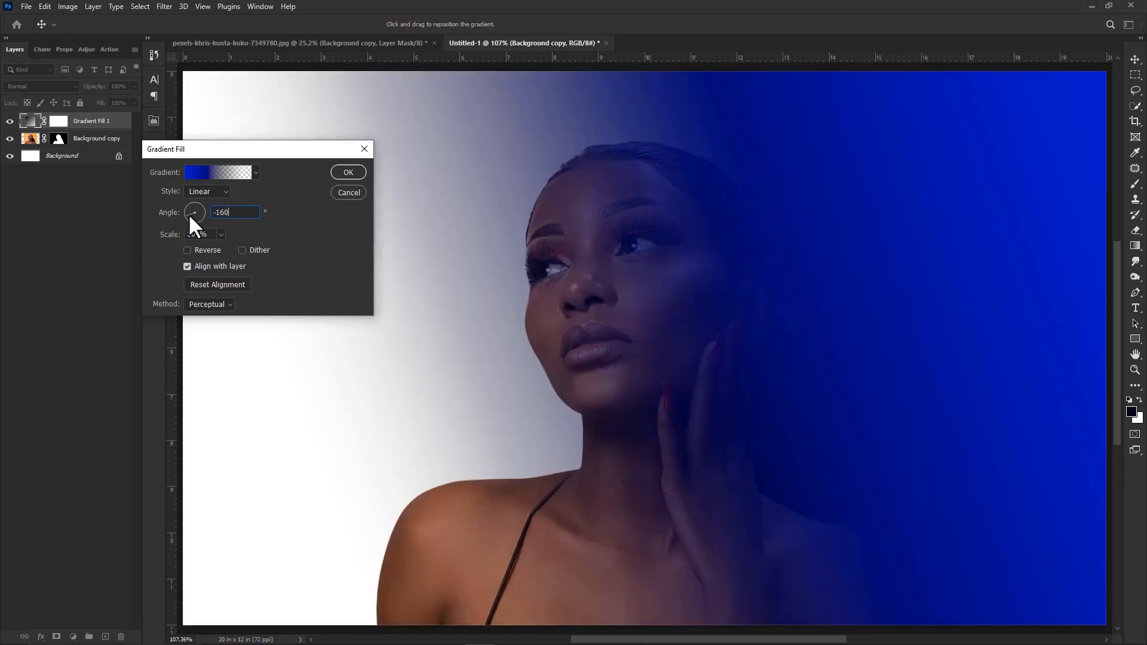
Adjust the blue gradient's opacity stop, set its color midpoint location to 68%, and apply the gradient fill.
left_click(214, 172)
left_click(325, 295)
left_click_drag(325, 293, 332, 293)
left_click_drag(413, 299, 396, 298)
left_click(252, 325)
left_click_drag(386, 320, 415, 320)
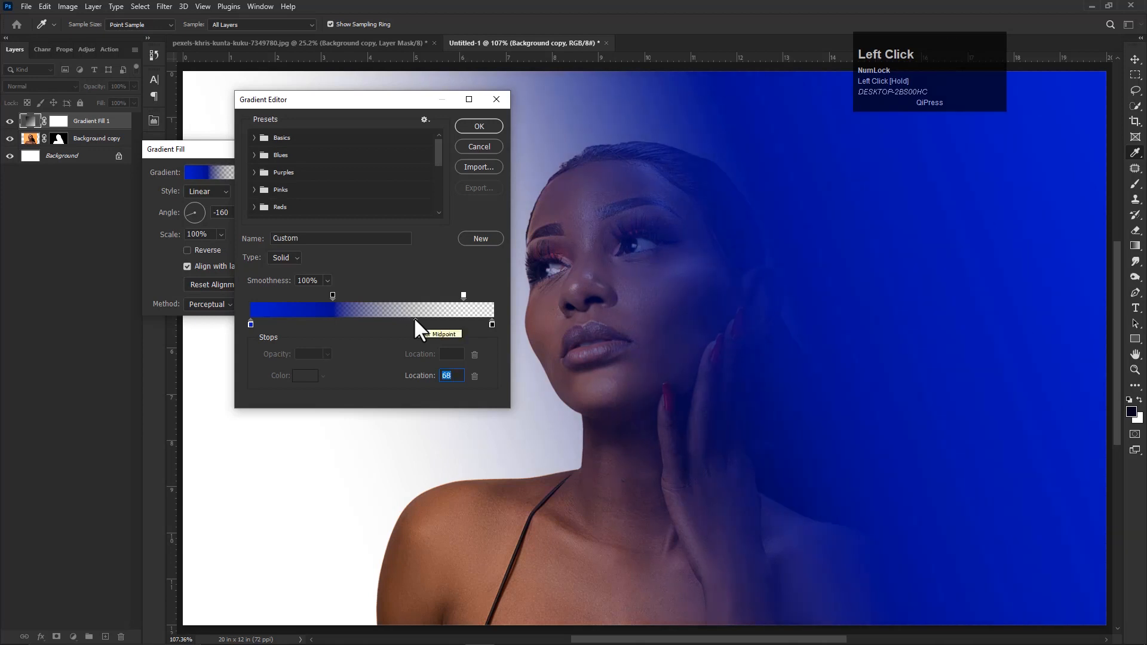
key("Return")
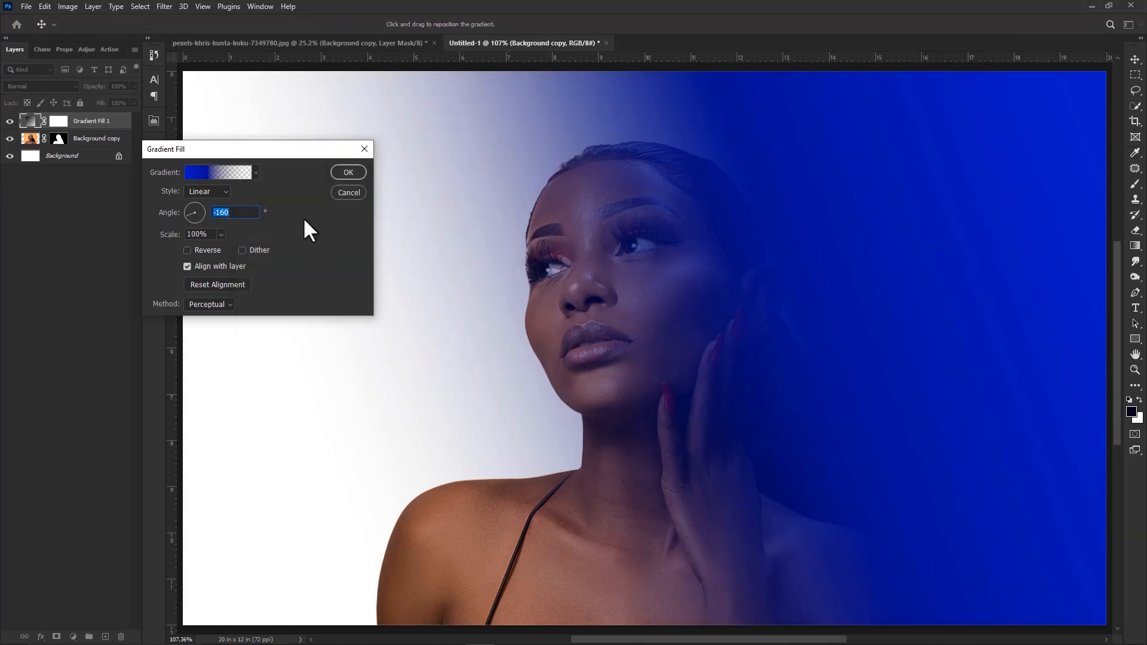
left_click(347, 173)
Duplicate the blue gradient fill layer and rotate the copy's gradient to about 32 degrees.
right_click(97, 121)
left_click(123, 176)
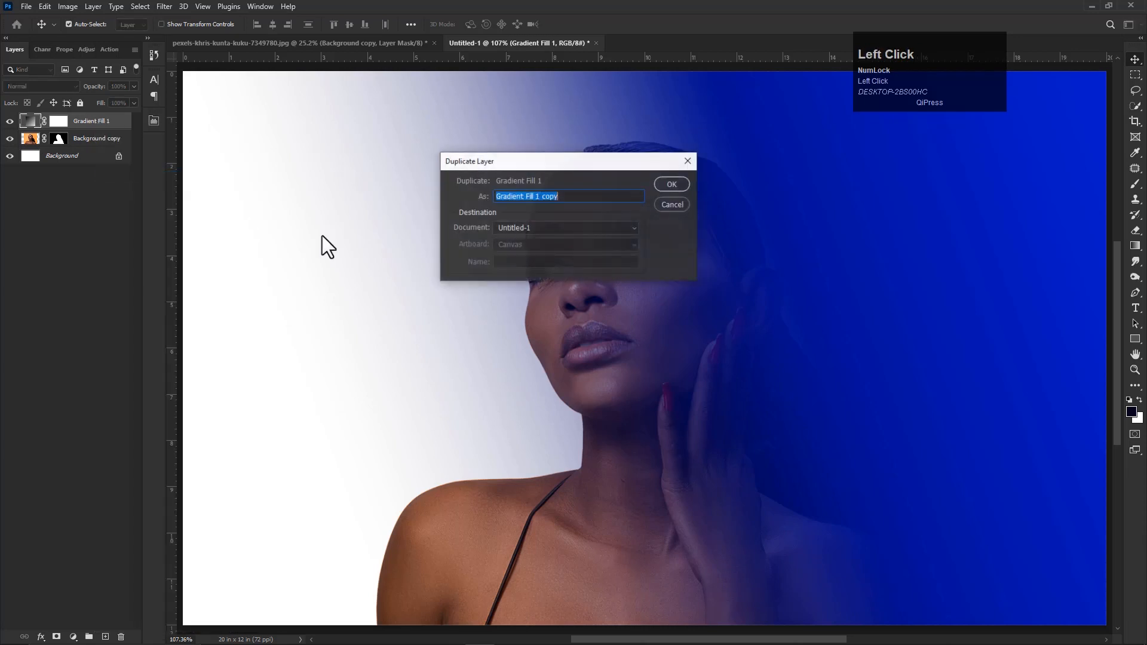
left_click(671, 184)
double_click(39, 123)
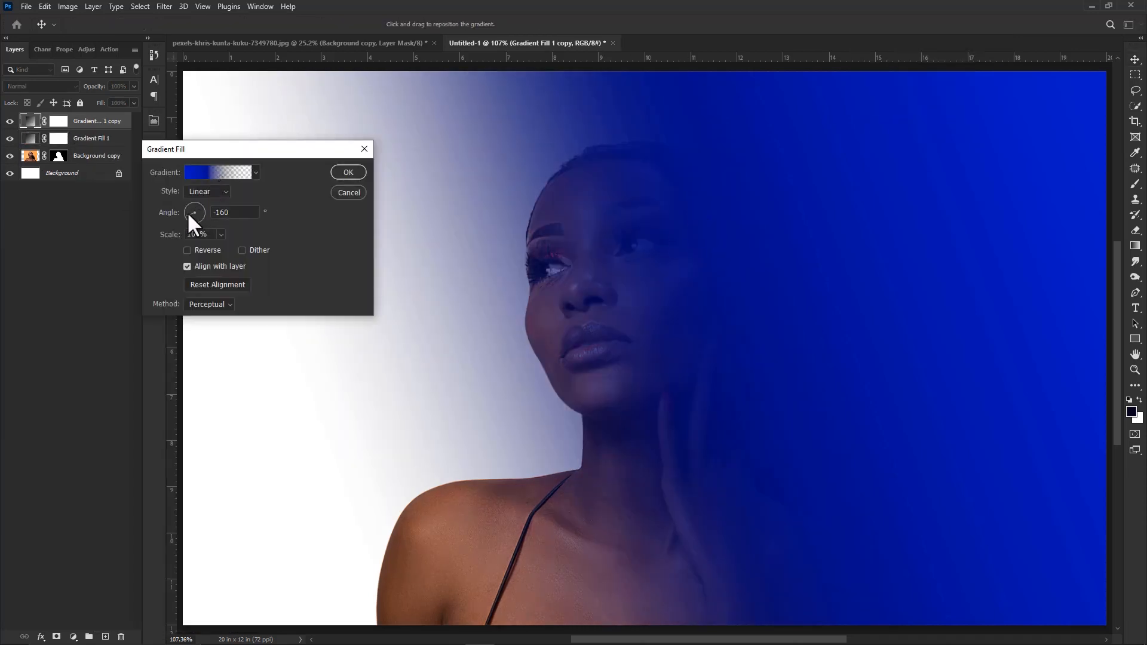
left_click_drag(187, 211, 203, 207)
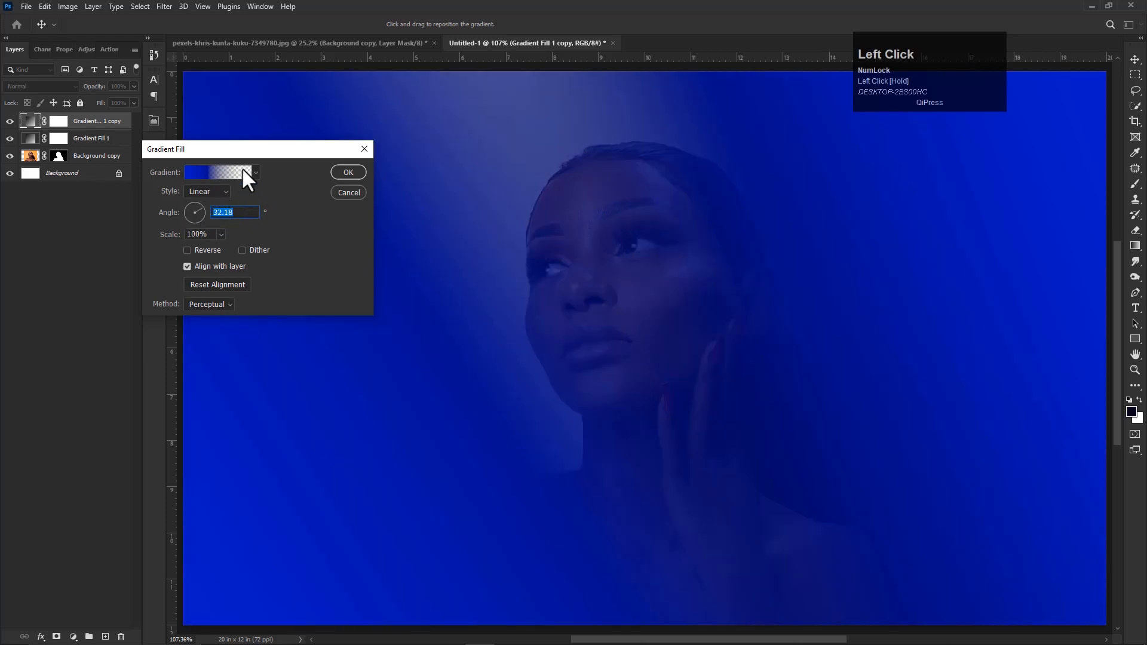
Change the copied gradient's solid color stop from dark blue to light blue.
left_click(209, 177)
left_click(250, 324)
left_click(305, 375)
left_click(722, 266)
mouse_move(637, 243)
left_mouse_down()
mouse_move(592, 215)
mouse_move(620, 244)
mouse_move(612, 225)
left_mouse_up()
key("Return")
Adjust the light blue gradient's opacity stop and color midpoint, and rotate the gradient to about 23 degrees.
left_click_drag(332, 294, 384, 319)
left_click(250, 324)
left_click(324, 295)
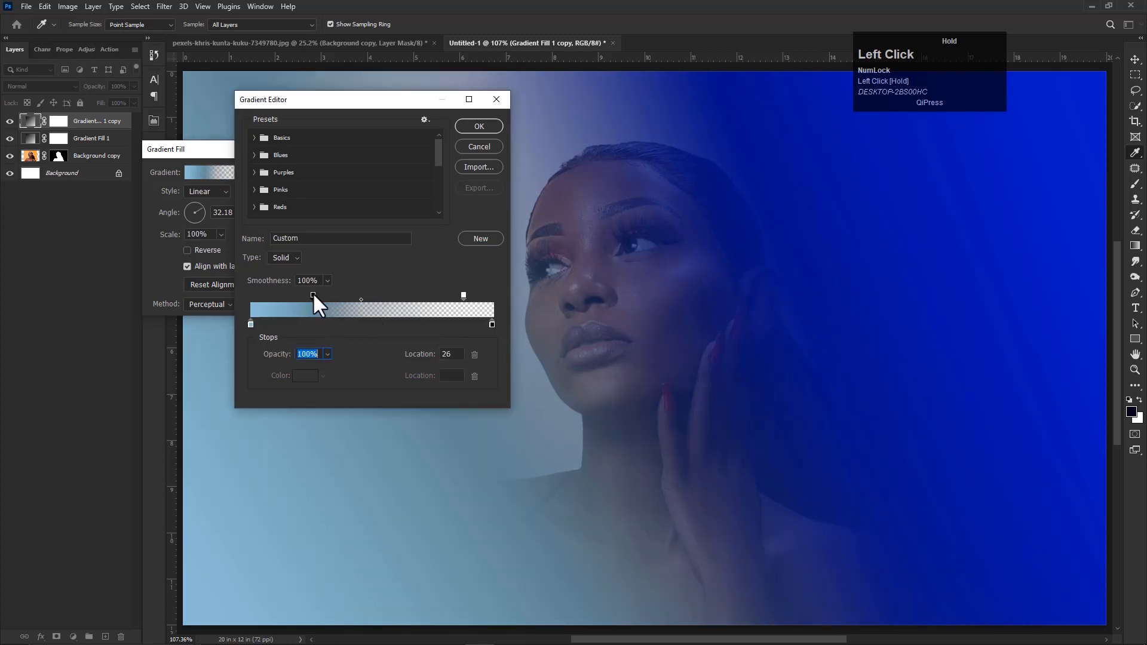
left_click(478, 126)
left_click_drag(203, 206, 203, 207)
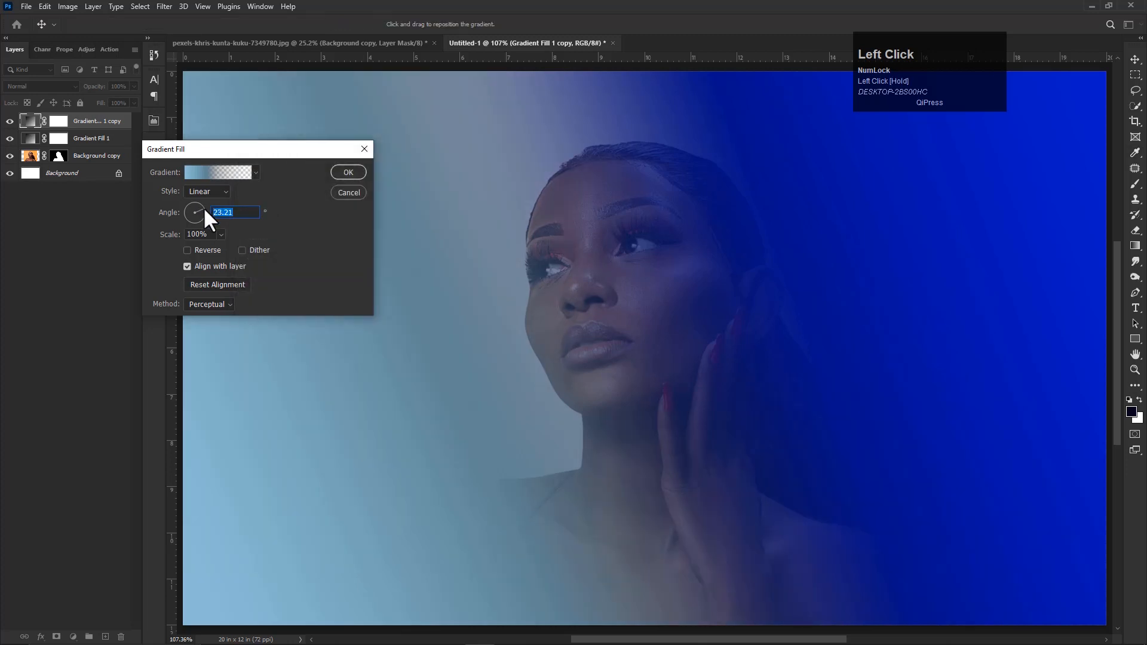
Set the light blue gradient's solid opacity stop to 28% and its color midpoint to 55%, and apply the fill.
left_click(218, 173)
left_click(325, 295)
left_click_drag(368, 299, 316, 294)
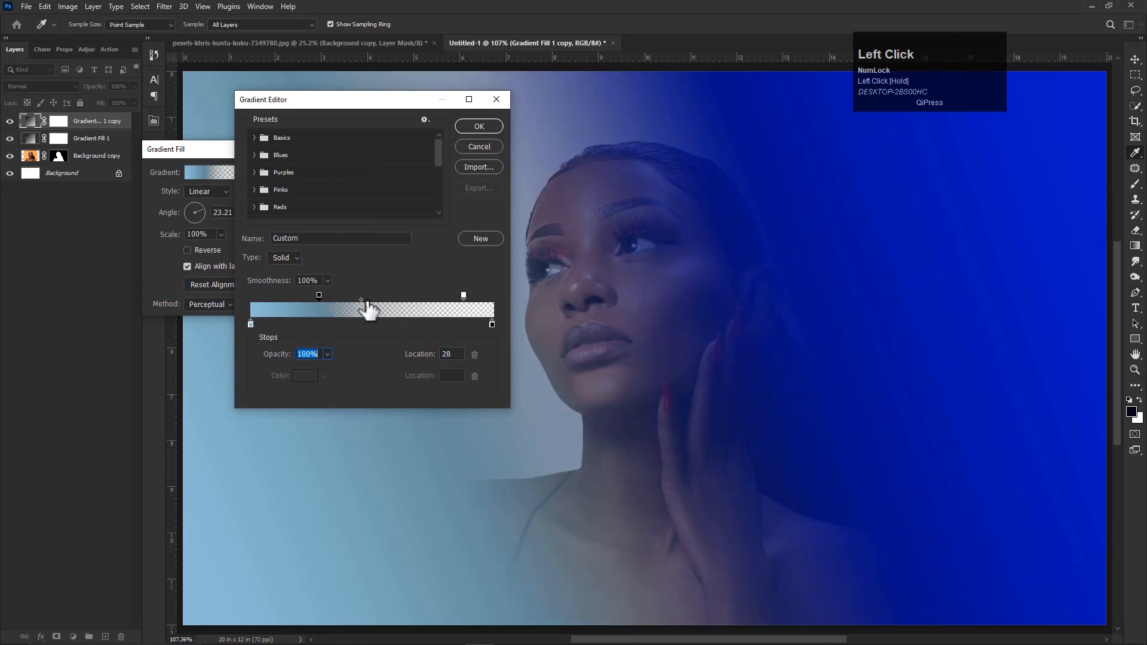
left_click(250, 324)
left_click(384, 320)
mouse_move(383, 319)
left_mouse_down()
mouse_move(405, 319)
mouse_move(384, 319)
left_mouse_up()
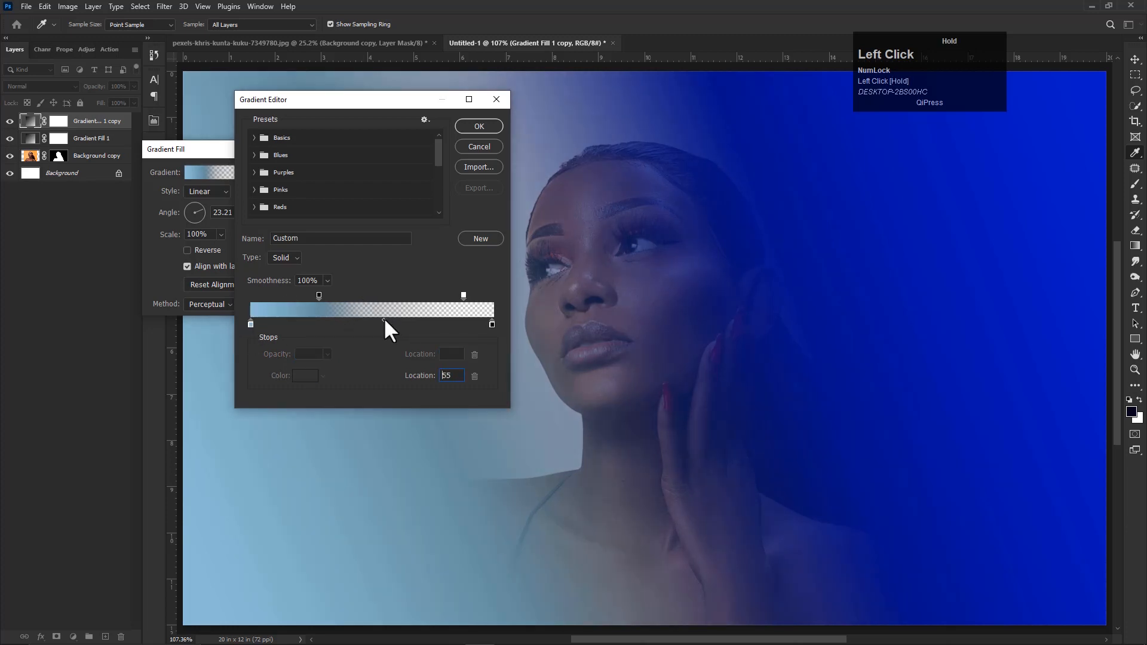
key("Return")
key("Return")
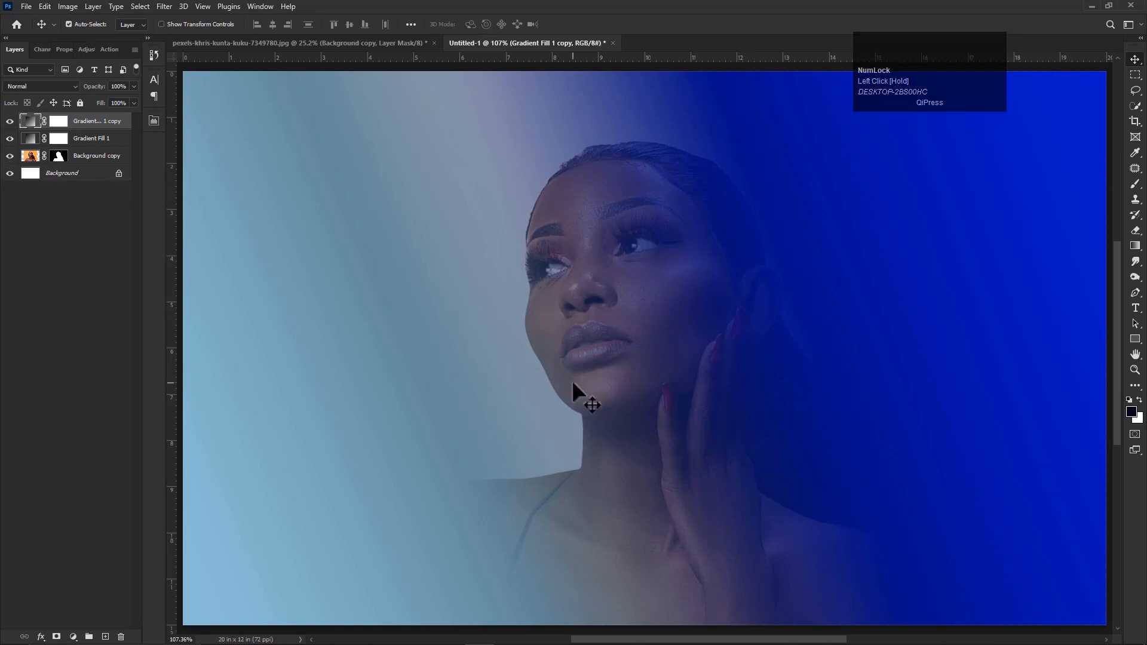
Shift the light blue gradient's solid opacity stop slightly toward the transparent end and apply the fill.
double_click(29, 120)
left_click(209, 172)
left_click(318, 294)
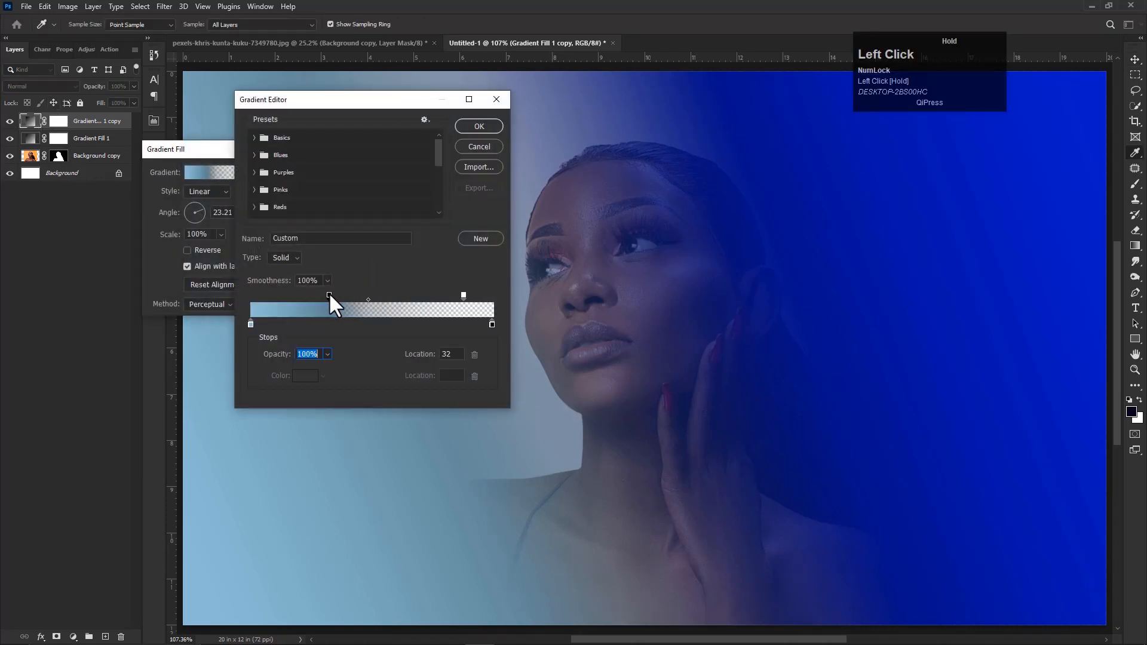
left_click_drag(329, 294, 324, 294)
left_click(368, 299)
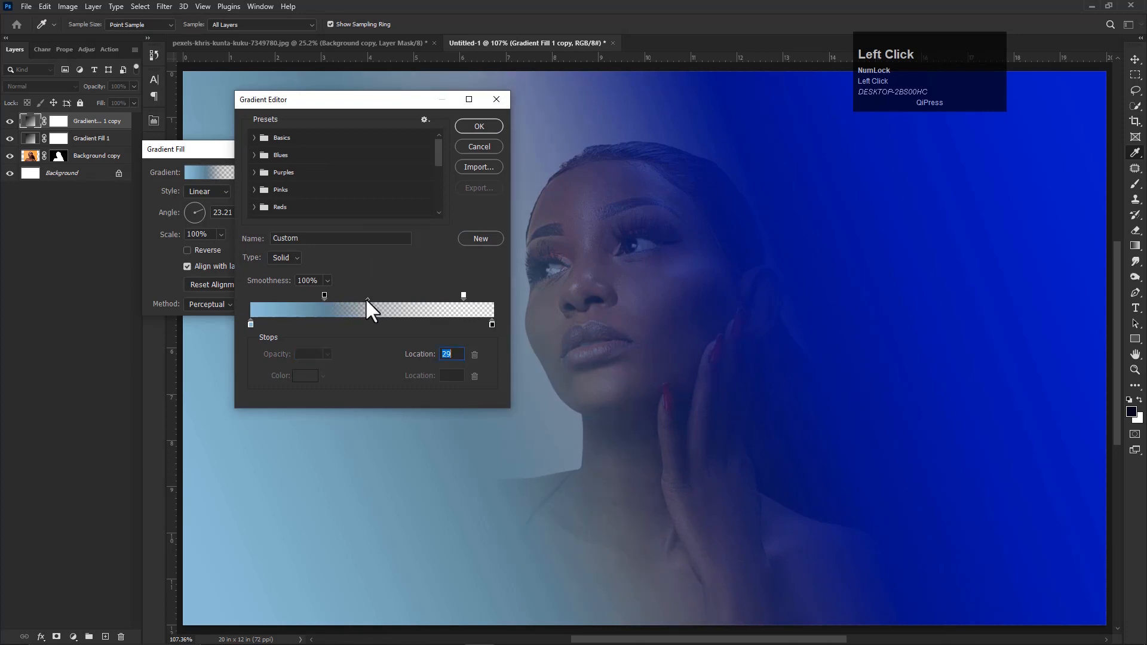
left_click(251, 324)
left_click(384, 319)
key("Return")
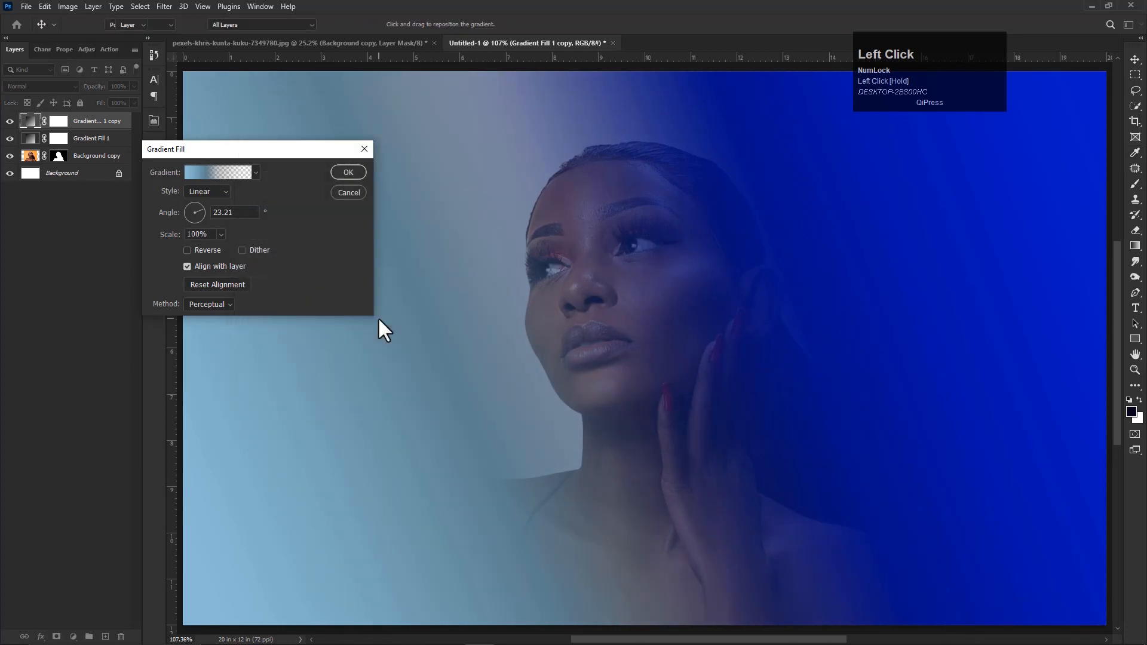
key("Return")
Set the blend mode of both gradient fill layers to Color and duplicate the two layers.
key("v")
left_click(52, 84)
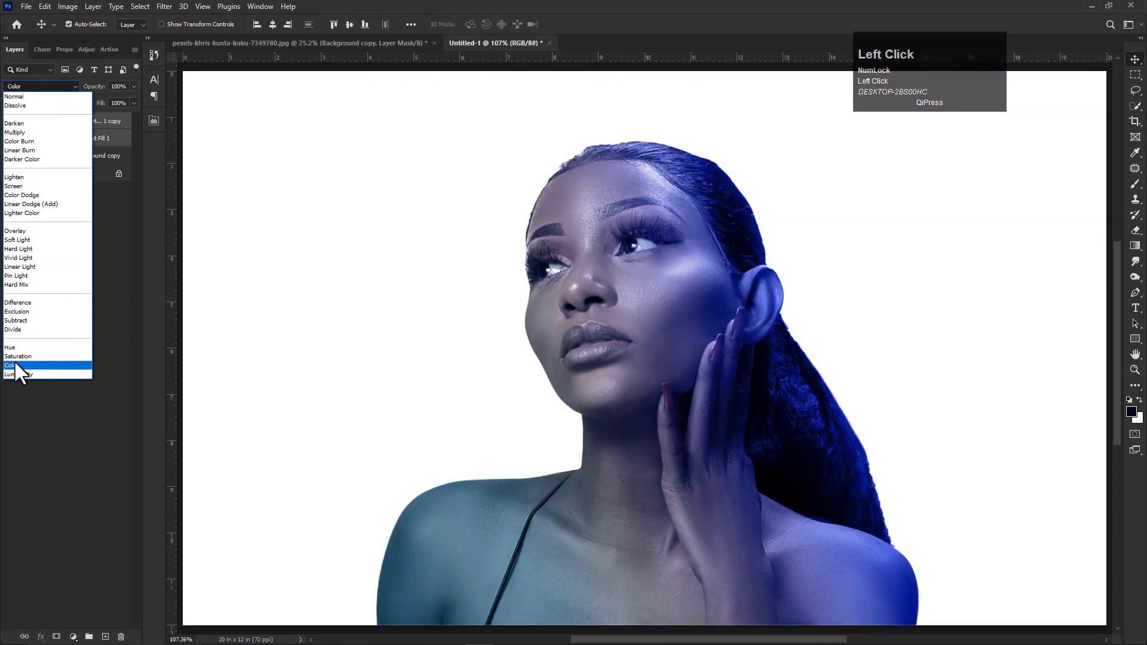
left_click(14, 365)
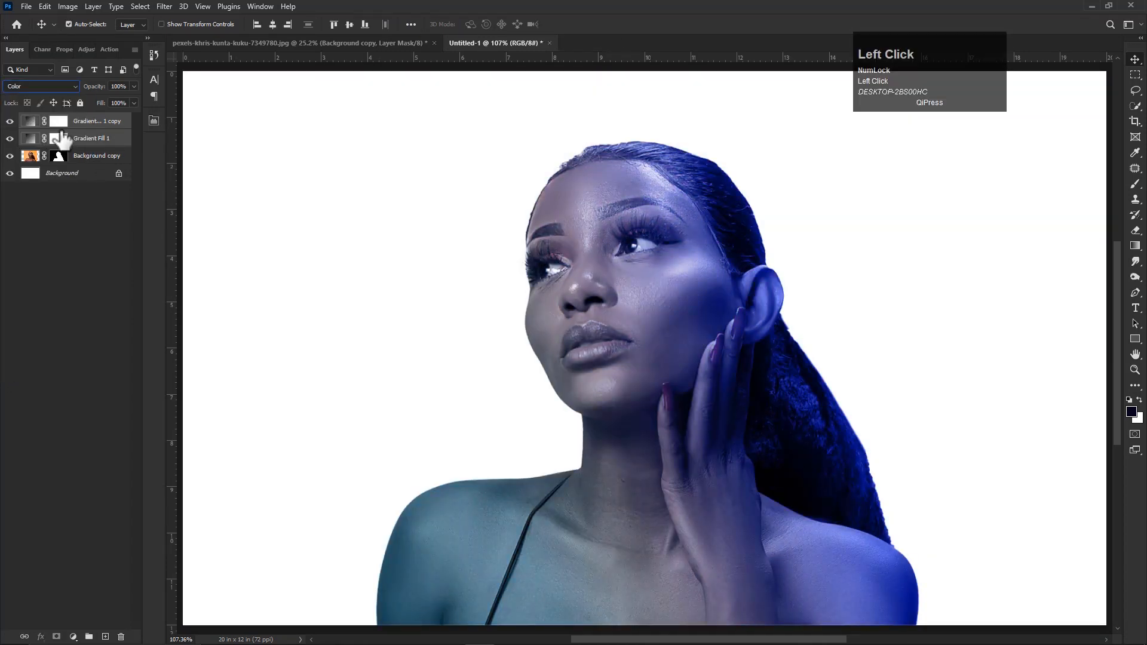
right_click(101, 139)
left_click(131, 184)
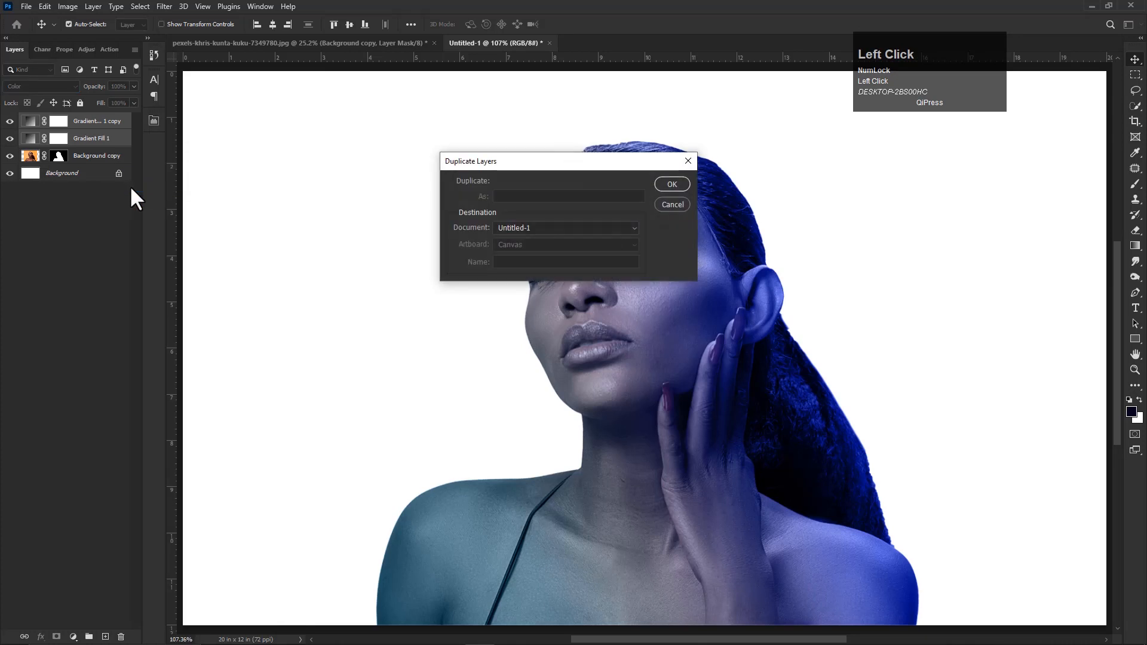
key("Return")
Set the fill of the two original gradient fill layers to 80%.
left_click(89, 158)
left_click(93, 171, "shift")
left_click(119, 103)
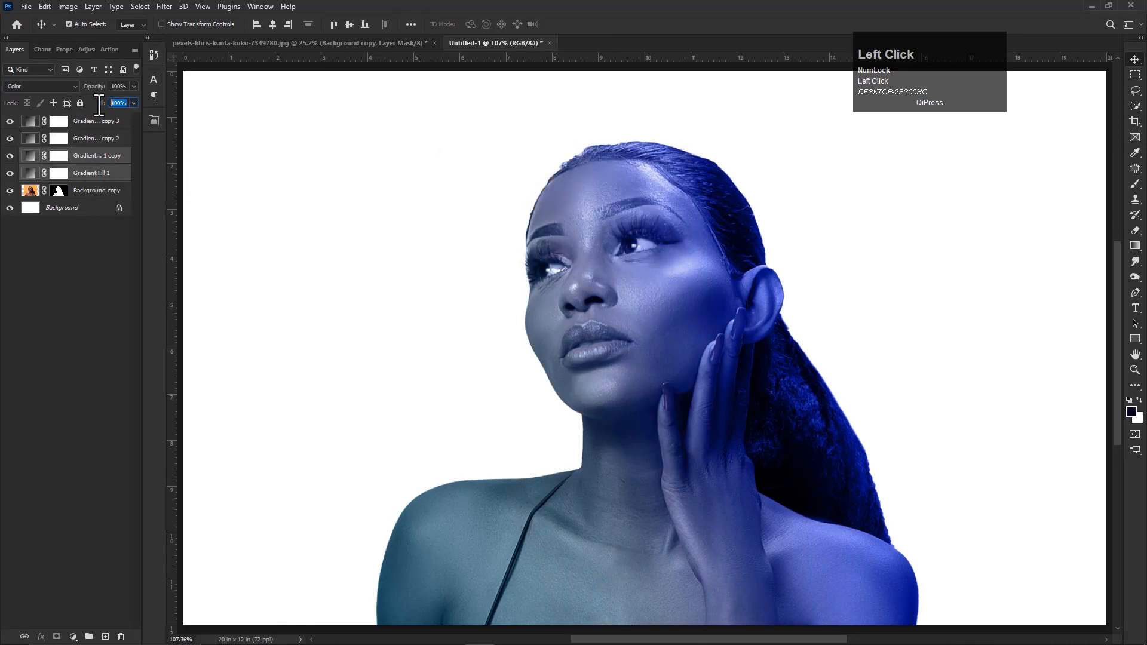
key("Return")
Set the two duplicated gradient fill layers to 70% fill and the Soft Light blend mode.
left_click(89, 121)
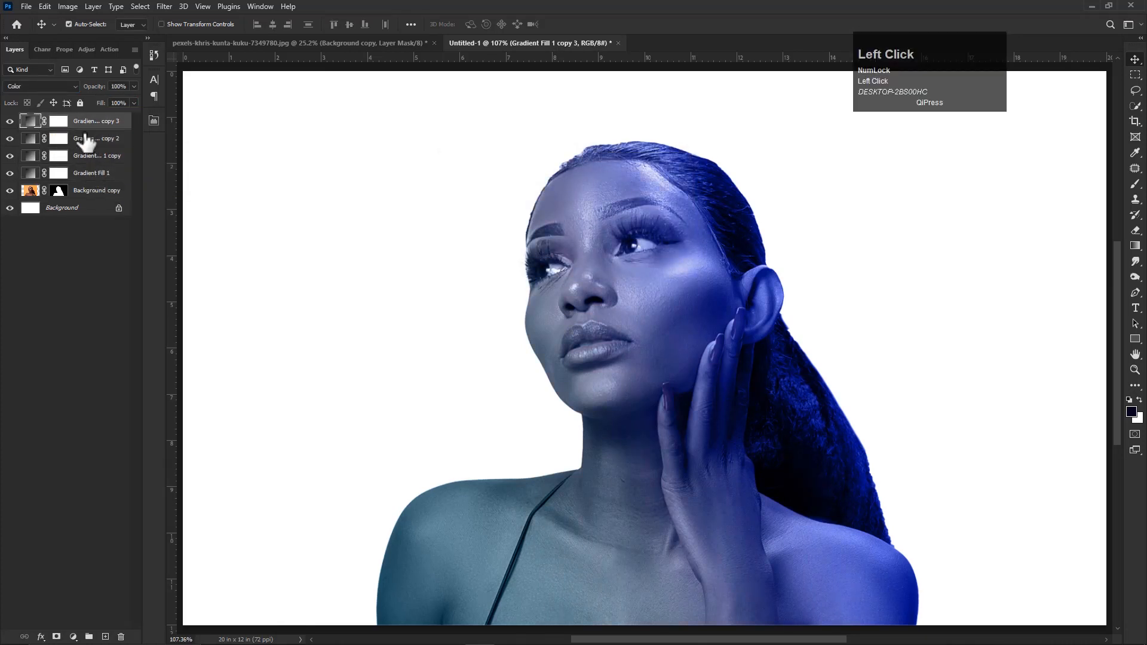
left_click(89, 138, "shift")
left_click(107, 104)
key("Return")
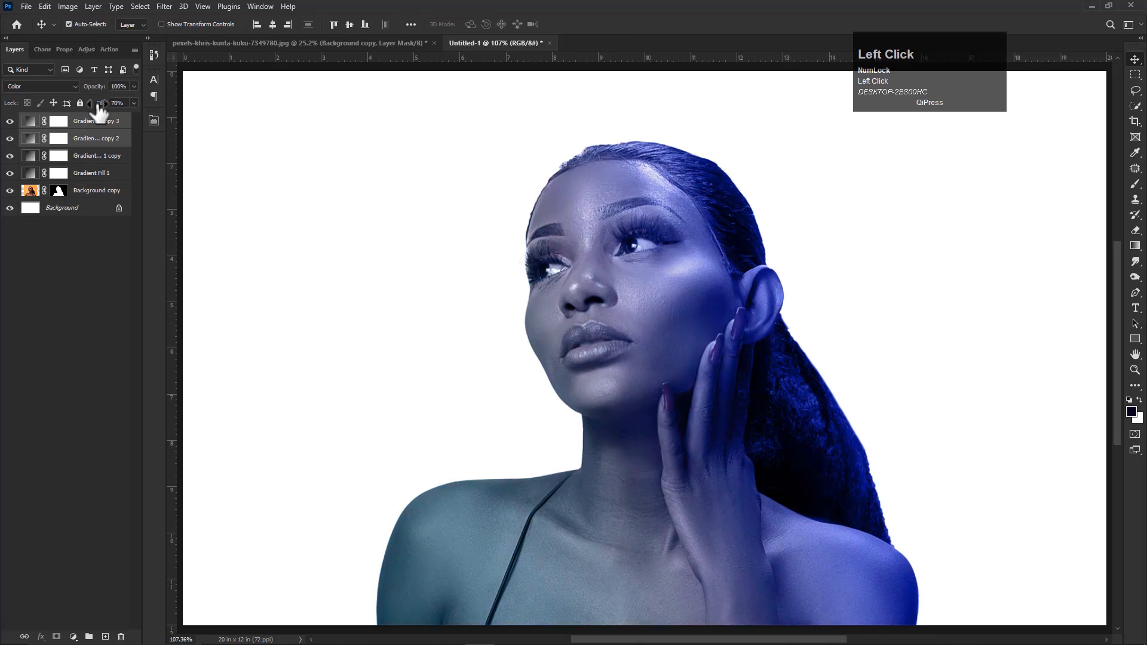
left_click(49, 85)
left_click(16, 239)
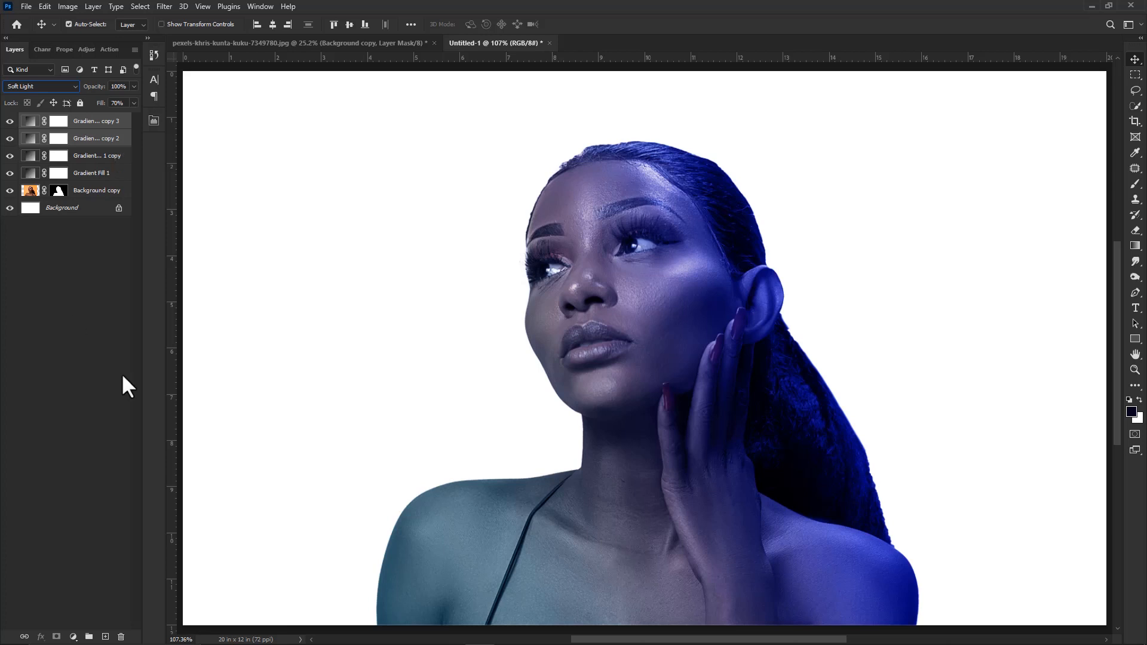
Add a Curves adjustment layer, shift its white point to about input 227, and add a curve point at input 96, output 98.
scroll(361, 472, "up", 2)
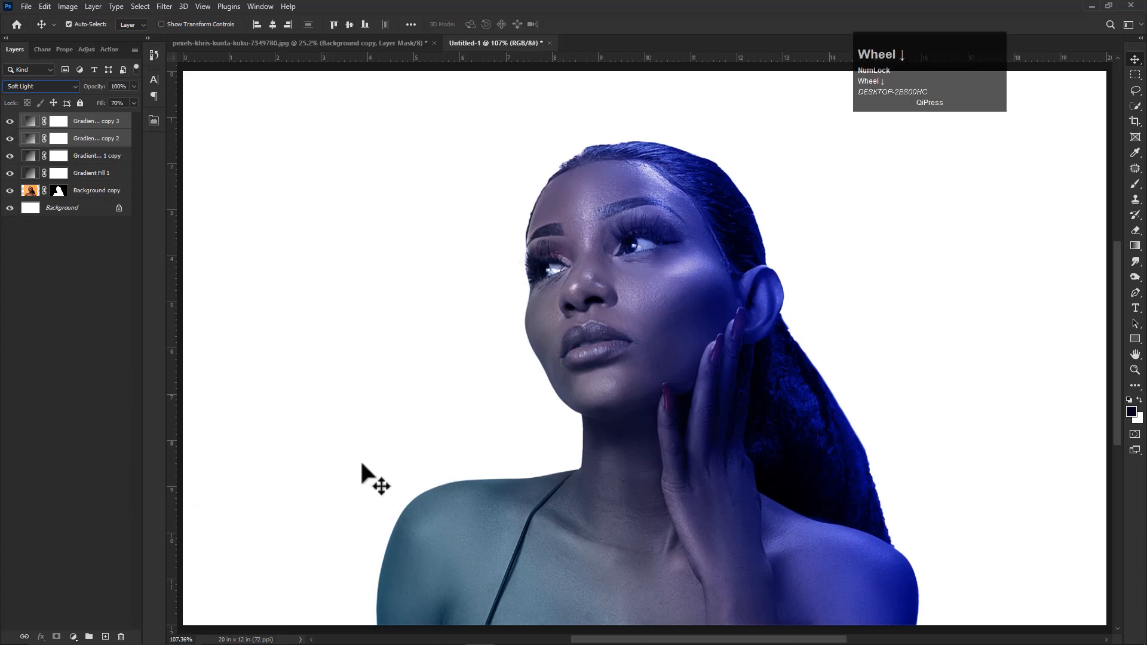
left_click(384, 392)
left_click(73, 637)
left_click(95, 481)
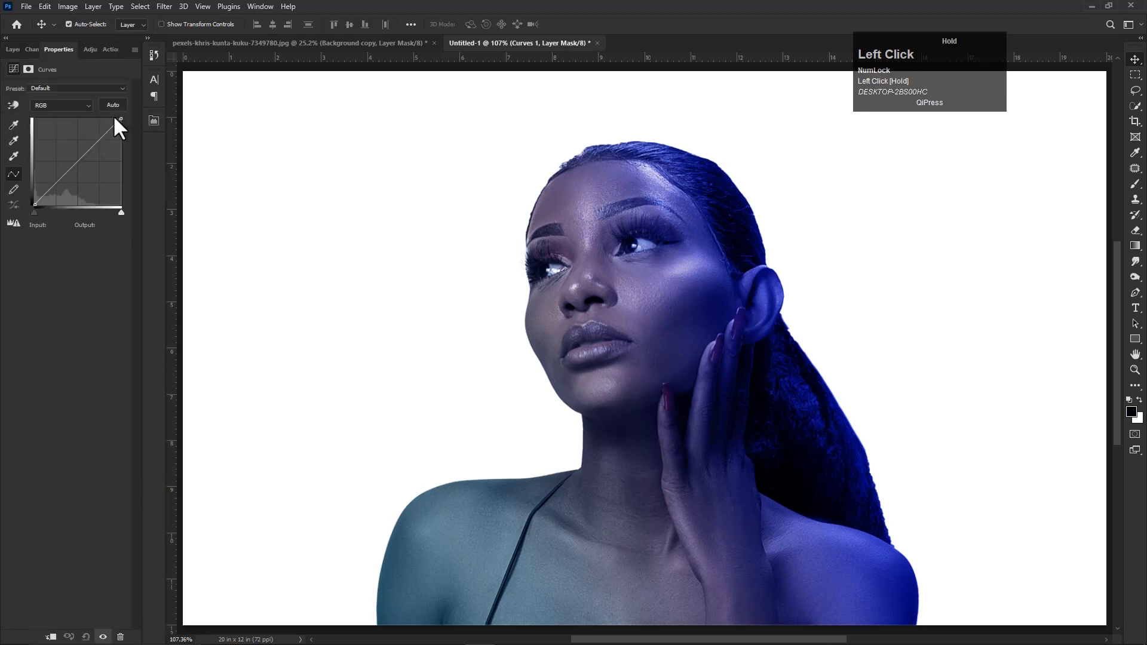
left_click_drag(121, 118, 110, 118)
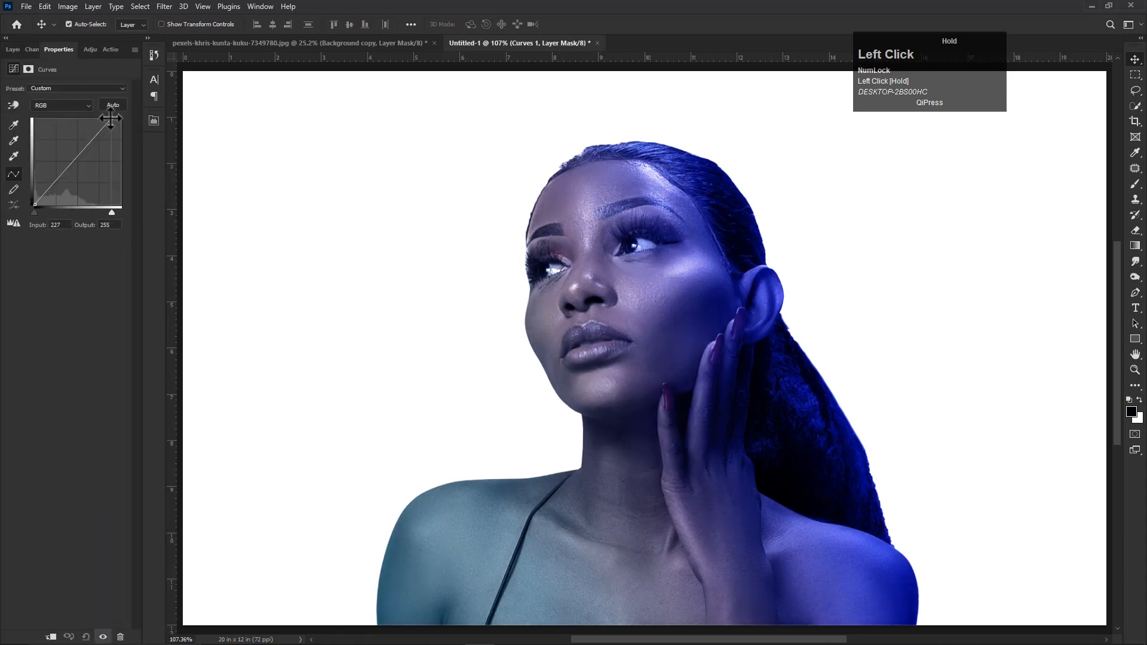
left_click_drag(65, 171, 67, 172)
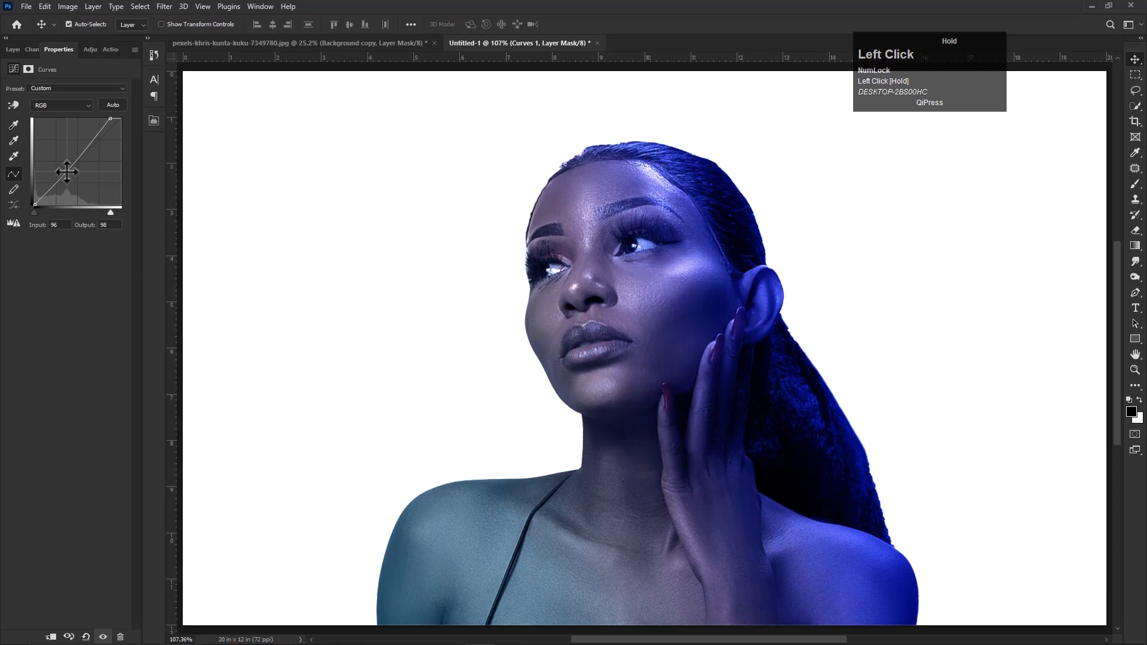
Clip the four gradient fill layers and the Curves adjustment layer to the portrait layer with clipping masks.
left_click(13, 49)
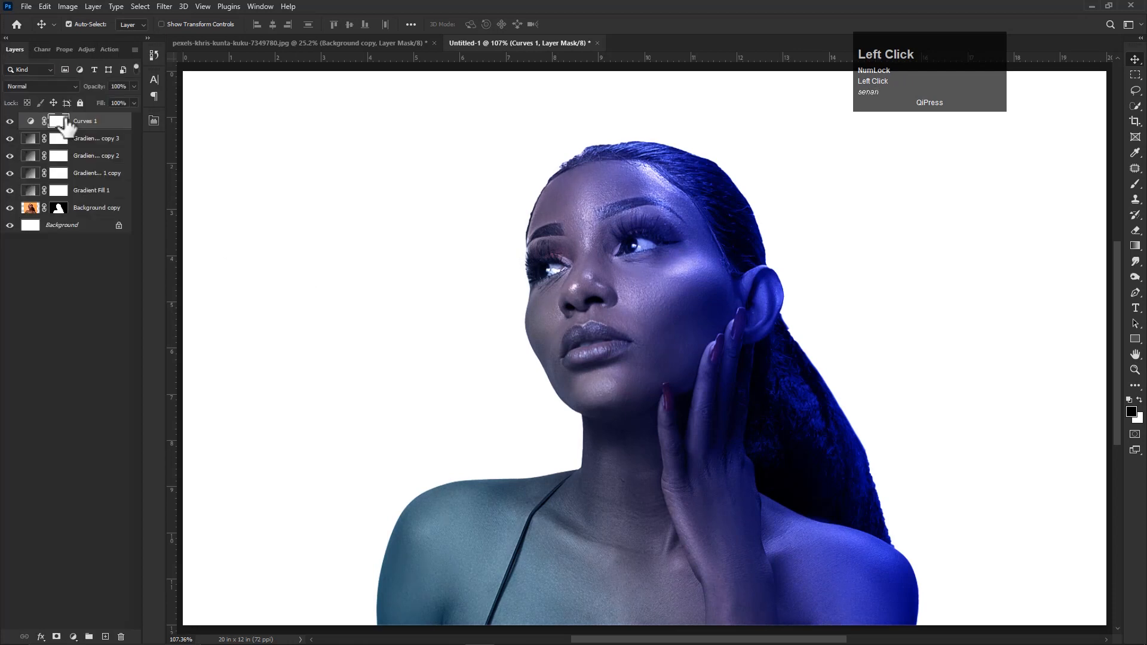
left_click(39, 195)
right_click(79, 212)
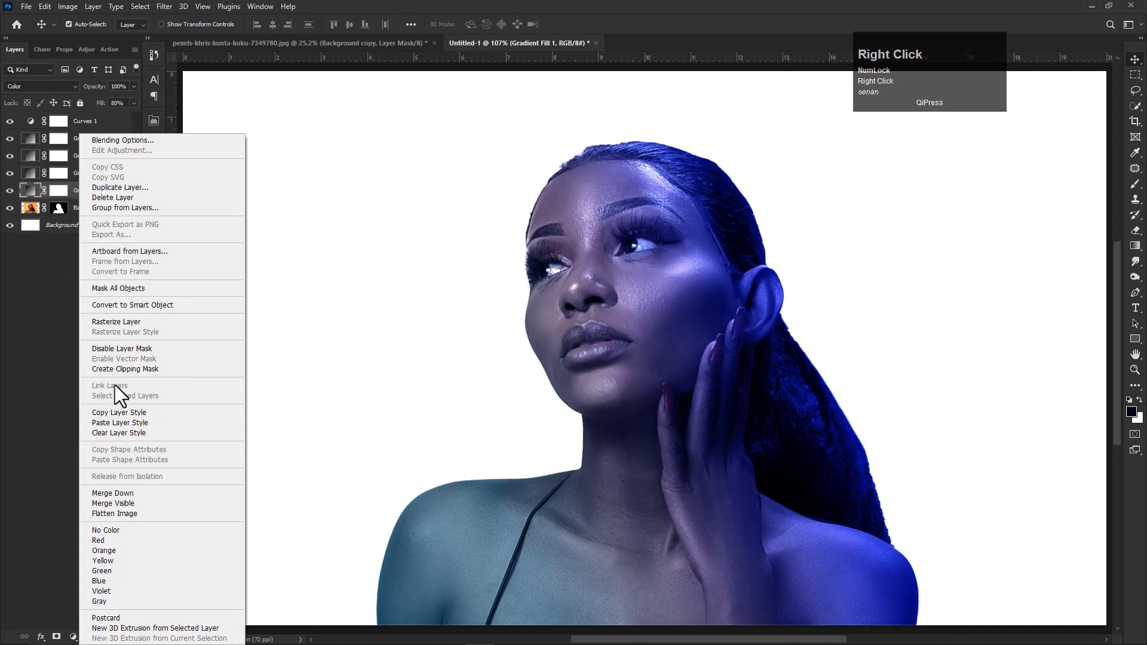
left_click(109, 368)
right_click(85, 175)
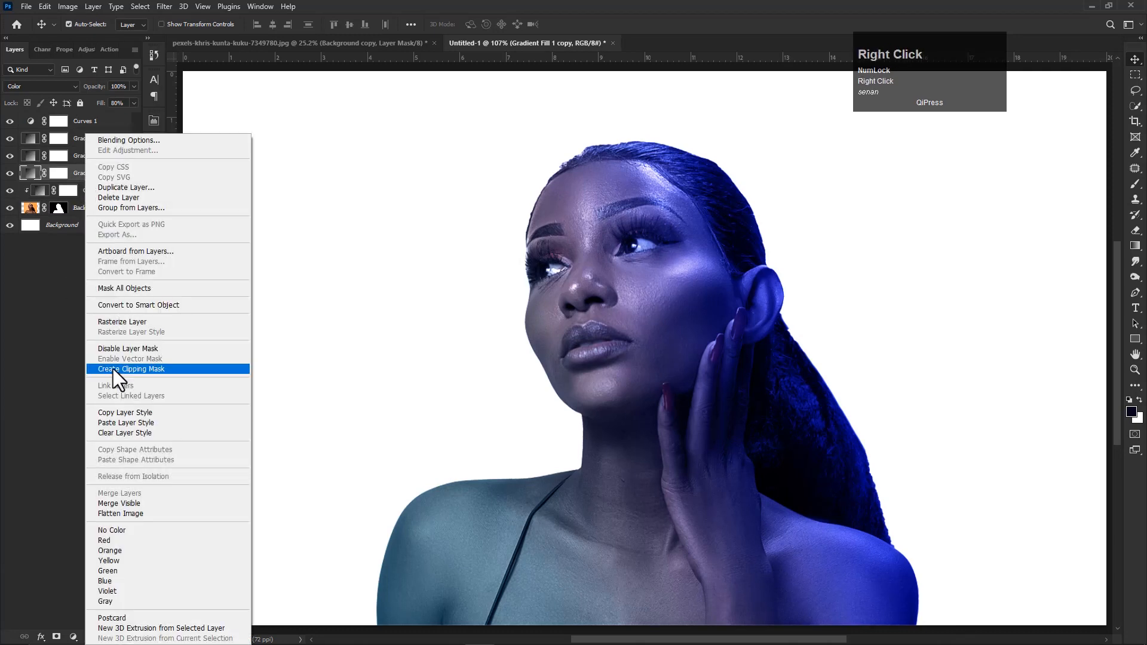
left_click(113, 368)
right_click(82, 159)
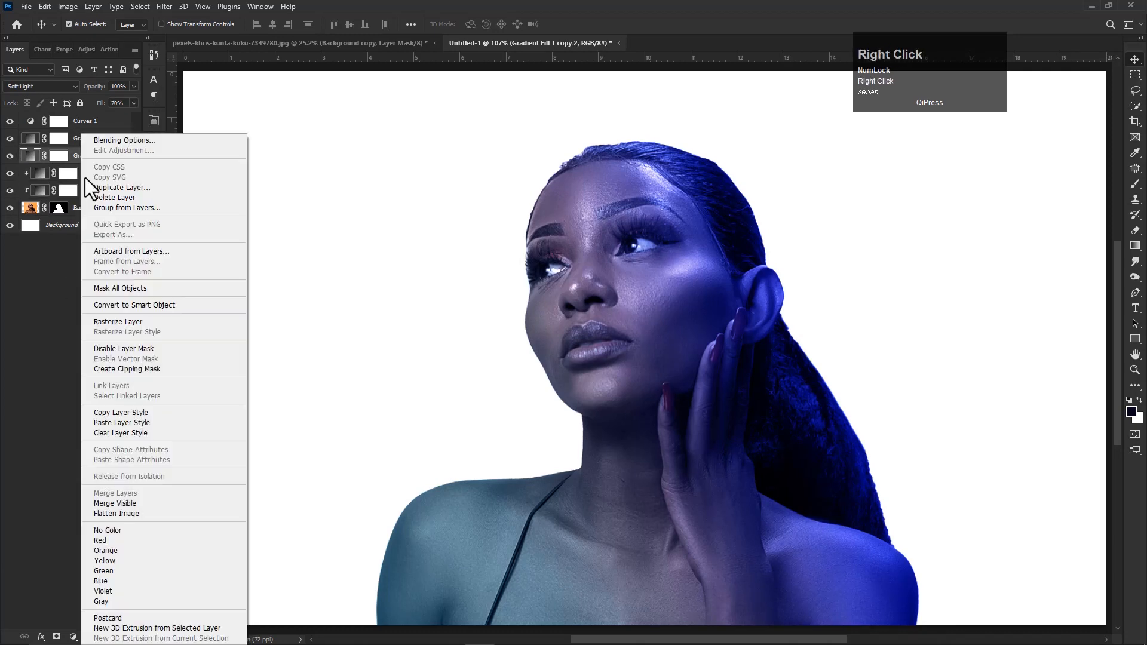
left_click(111, 368)
right_click(84, 139)
left_click(128, 371)
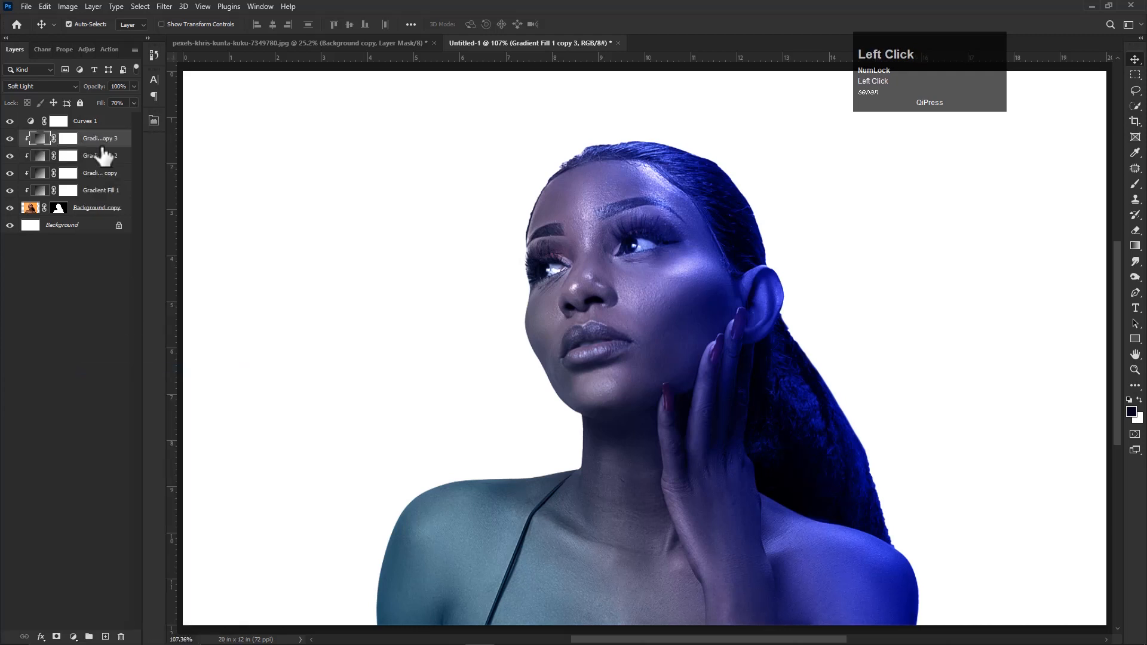
right_click(88, 121)
left_click(129, 361)
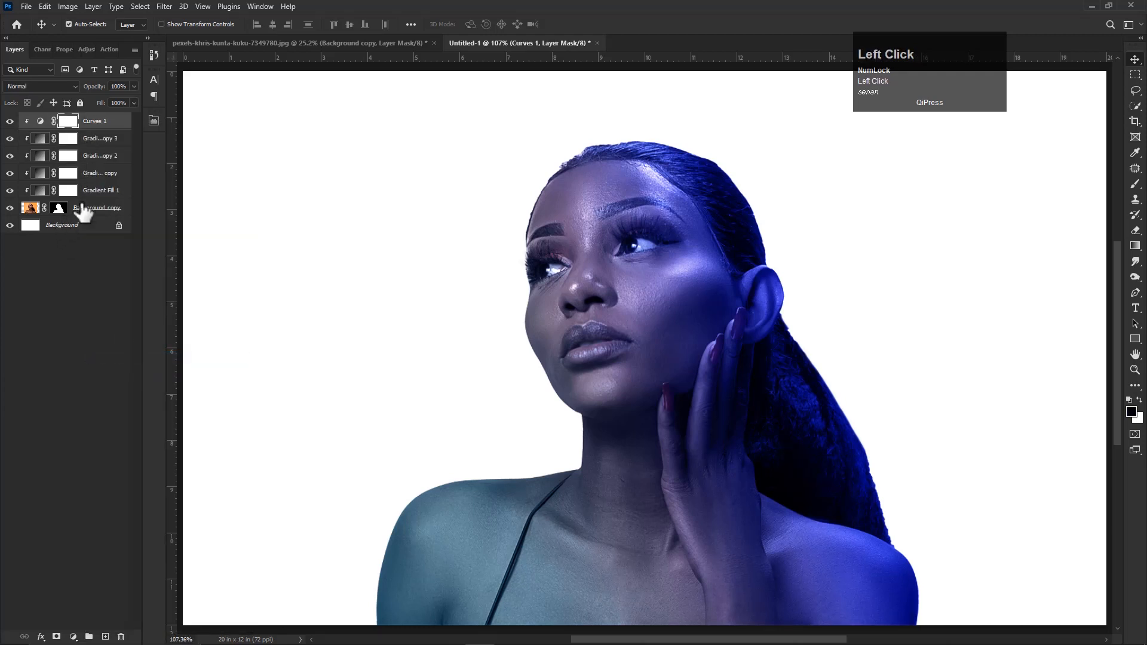
Add the text "Dual" in 250 pt Bahnschrift and place it beside the portrait's face, above the shoulder.
left_click(1135, 309)
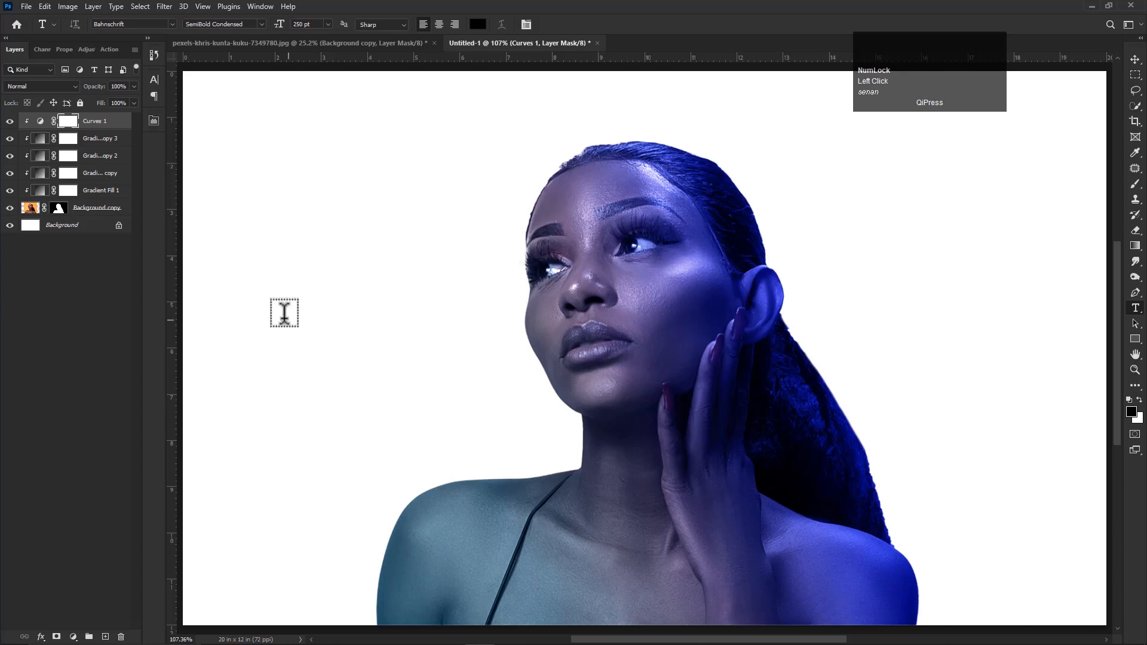
left_click(284, 317)
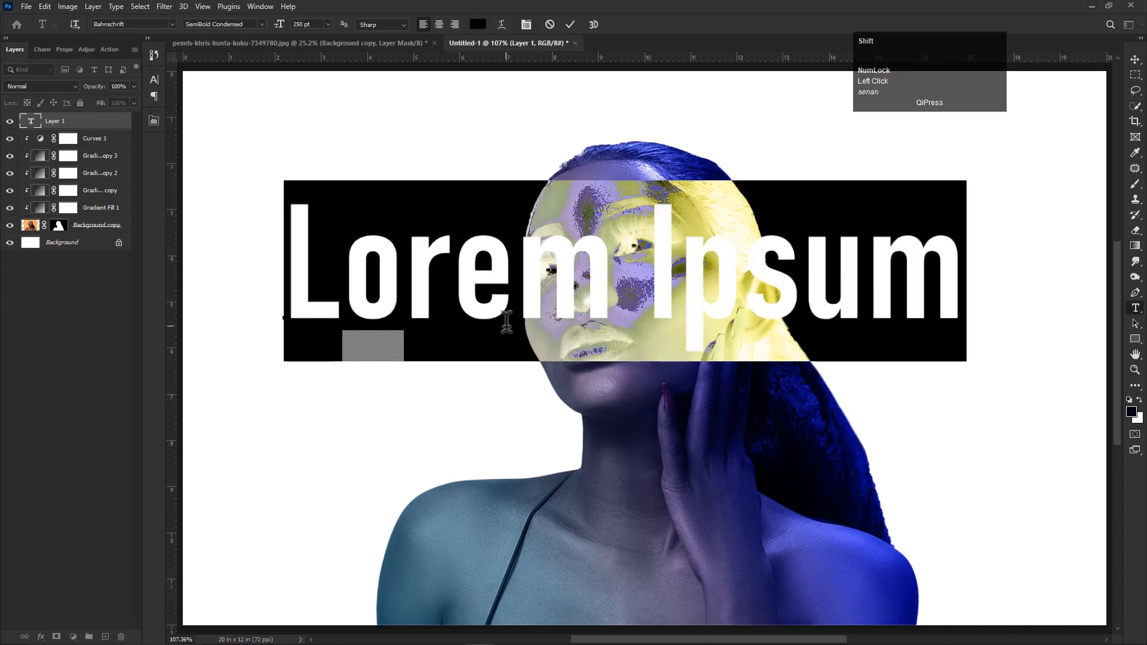
type("Dual")
key("ctrl+Return")
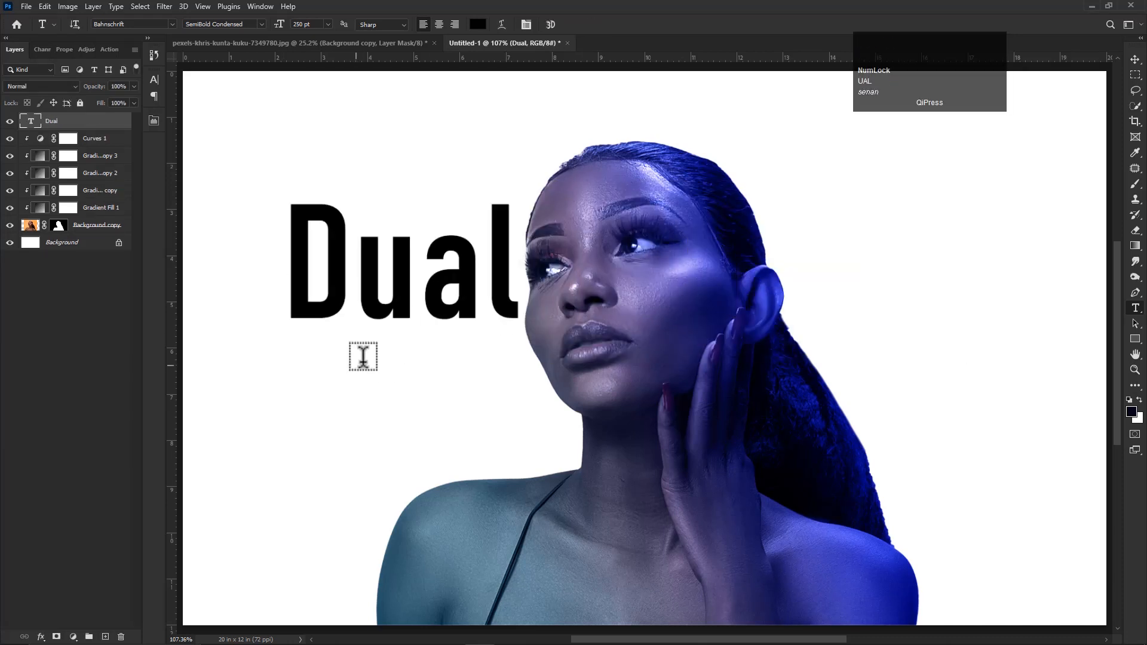
key("v")
left_click_drag(466, 323, 406, 395)
Enable a Gradient Overlay effect on the "Dual" text layer.
scroll(404, 385, "down", 2)
right_click(60, 120)
left_click(80, 105)
left_click_drag(277, 46, 693, 149)
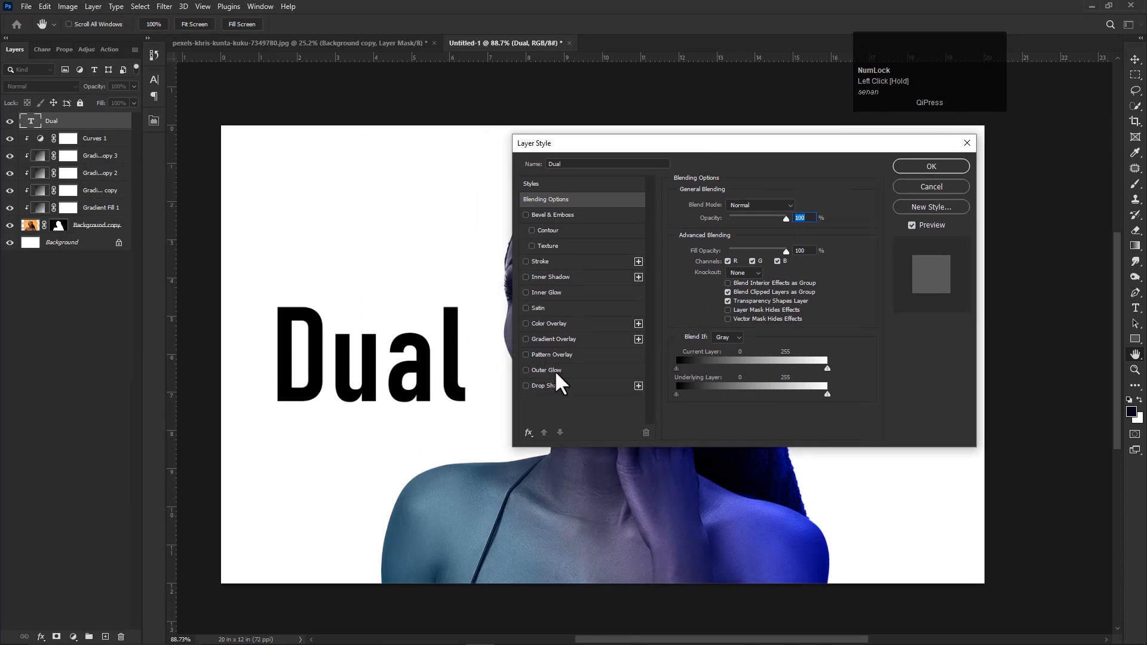
left_click(542, 339)
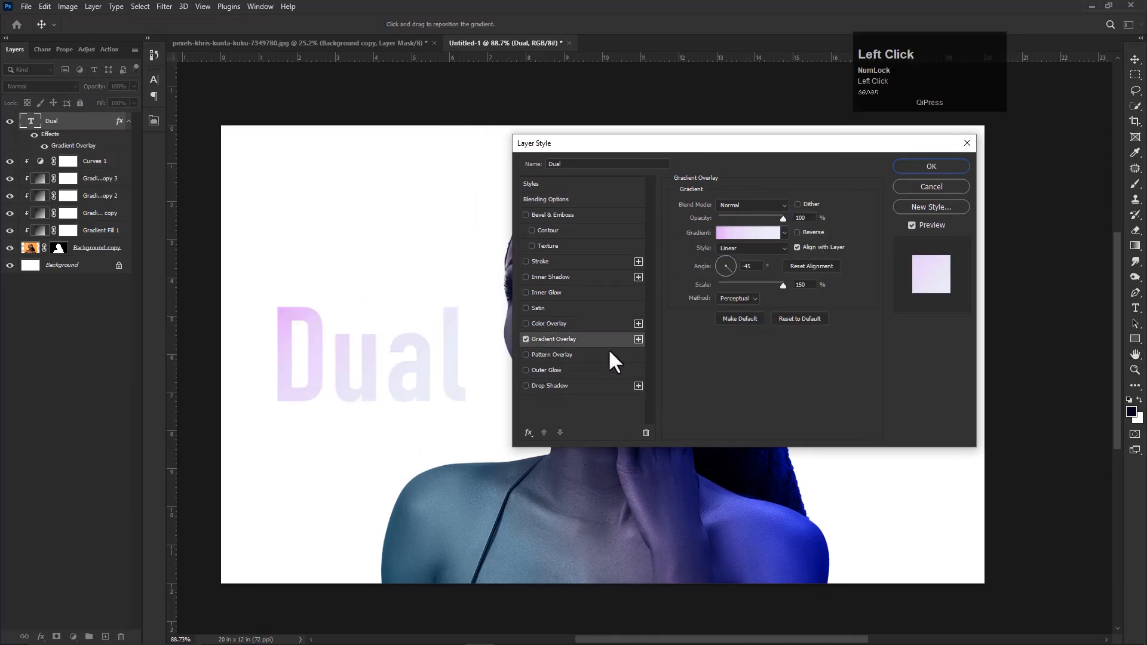
left_click(754, 235)
left_click_drag(373, 114, 777, 163)
left_click(656, 389)
left_click(709, 441)
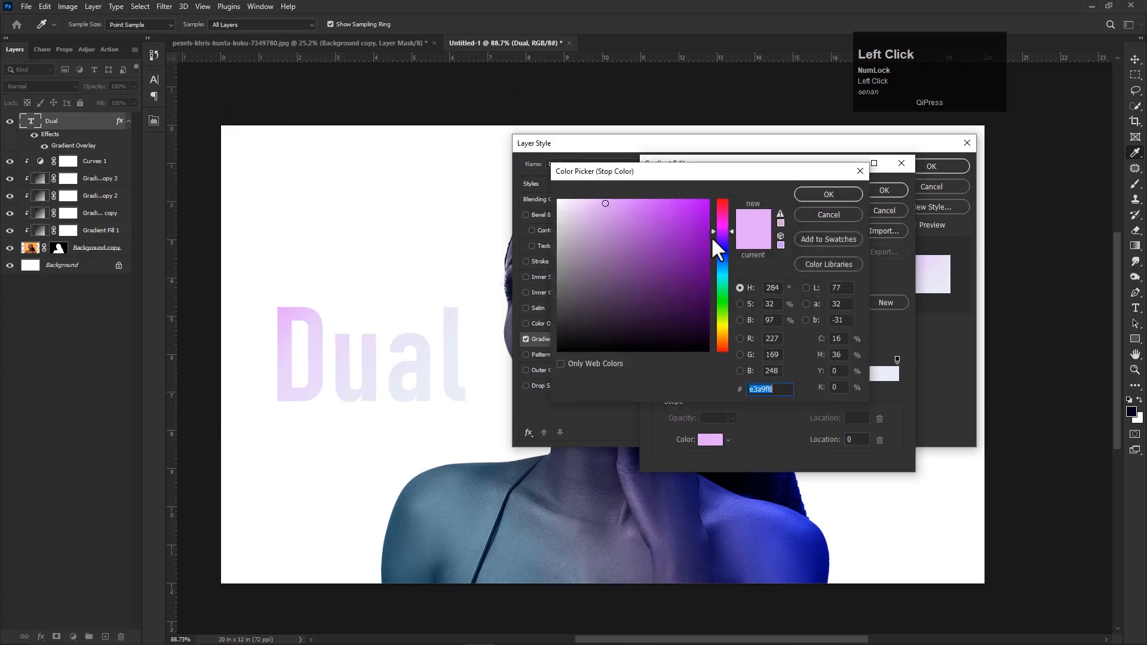
left_click_drag(658, 239, 692, 273)
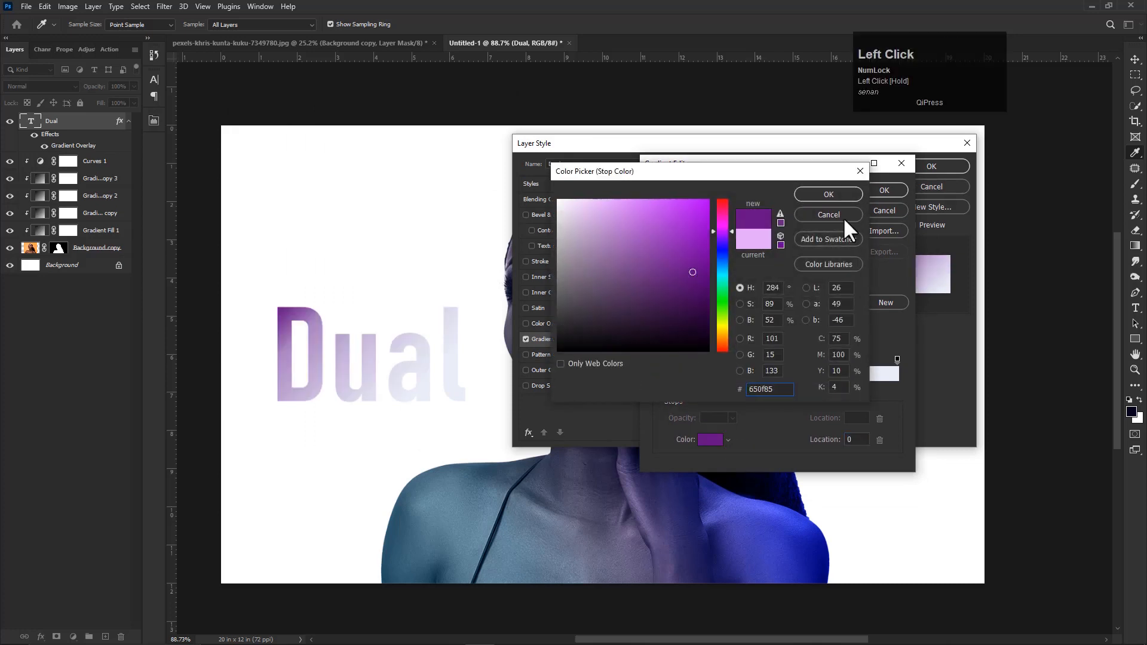
left_click(843, 216)
left_click(880, 210)
Apply the purple-to-white preset to the text's gradient overlay and change its purple color stop to blue-violet.
left_click(757, 240)
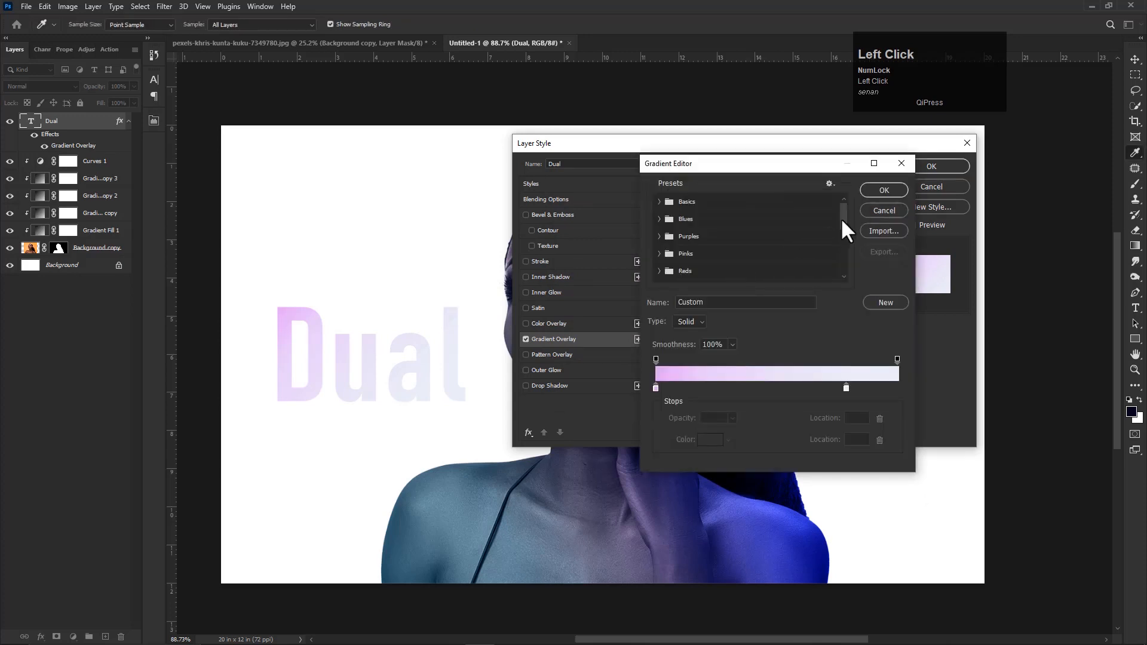
left_click_drag(842, 223, 842, 269)
left_click(681, 274)
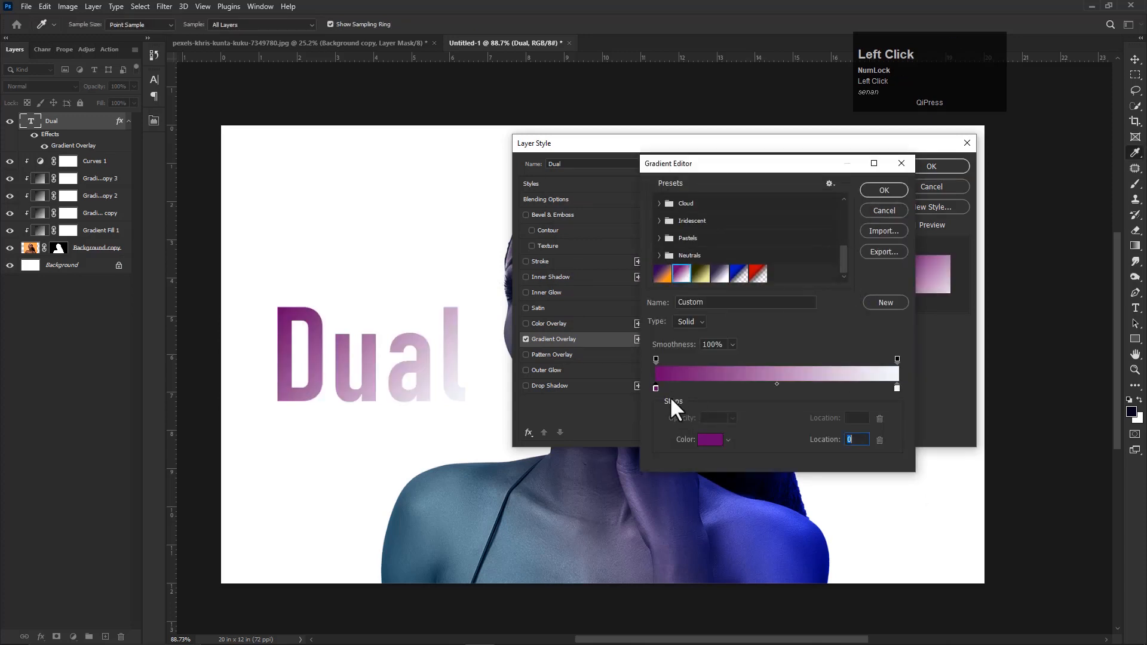
left_click(707, 440)
left_click(719, 241)
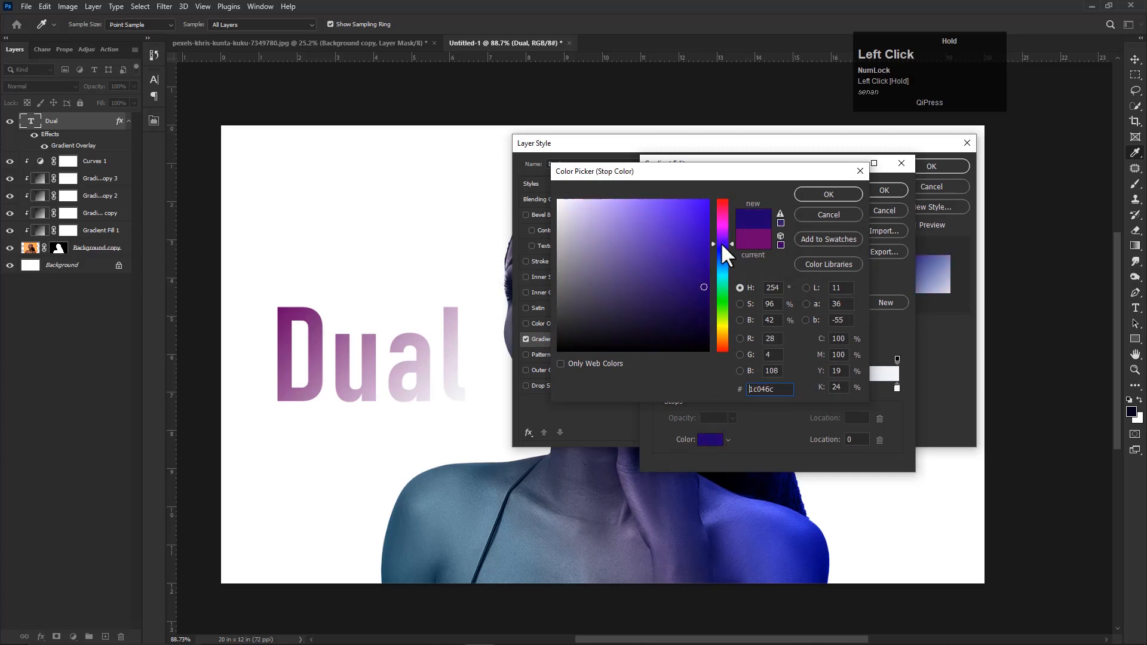
left_click_drag(687, 255, 683, 229)
left_click(828, 194)
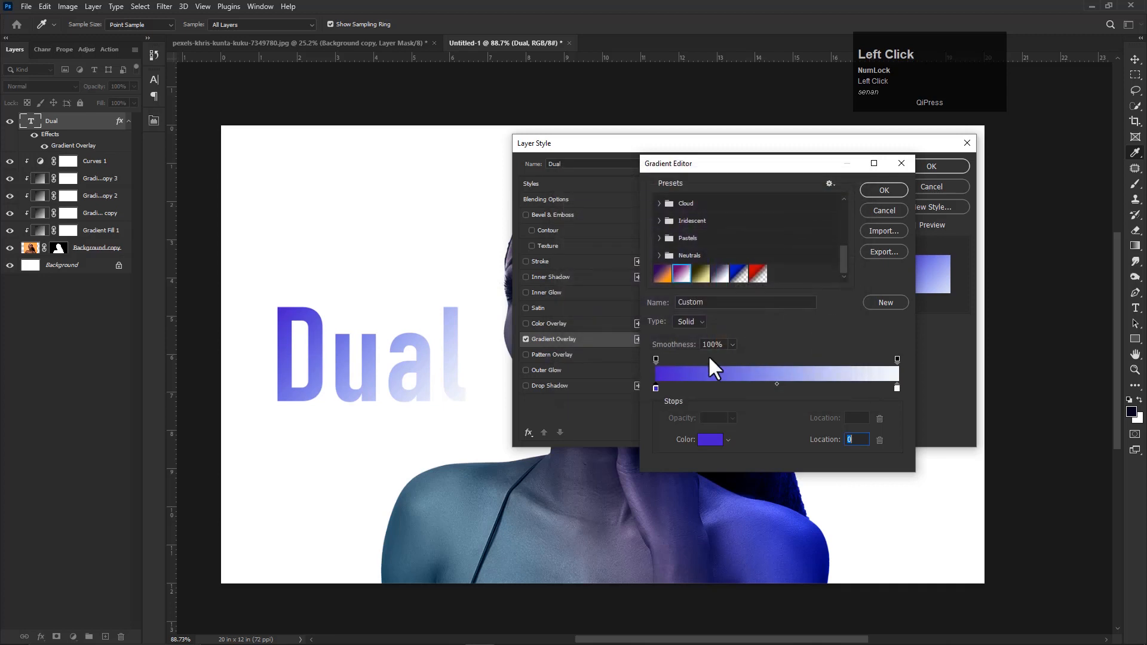
left_click(880, 191)
Set the angle of the text's gradient overlay to 60 degrees.
left_click_drag(731, 269, 725, 270)
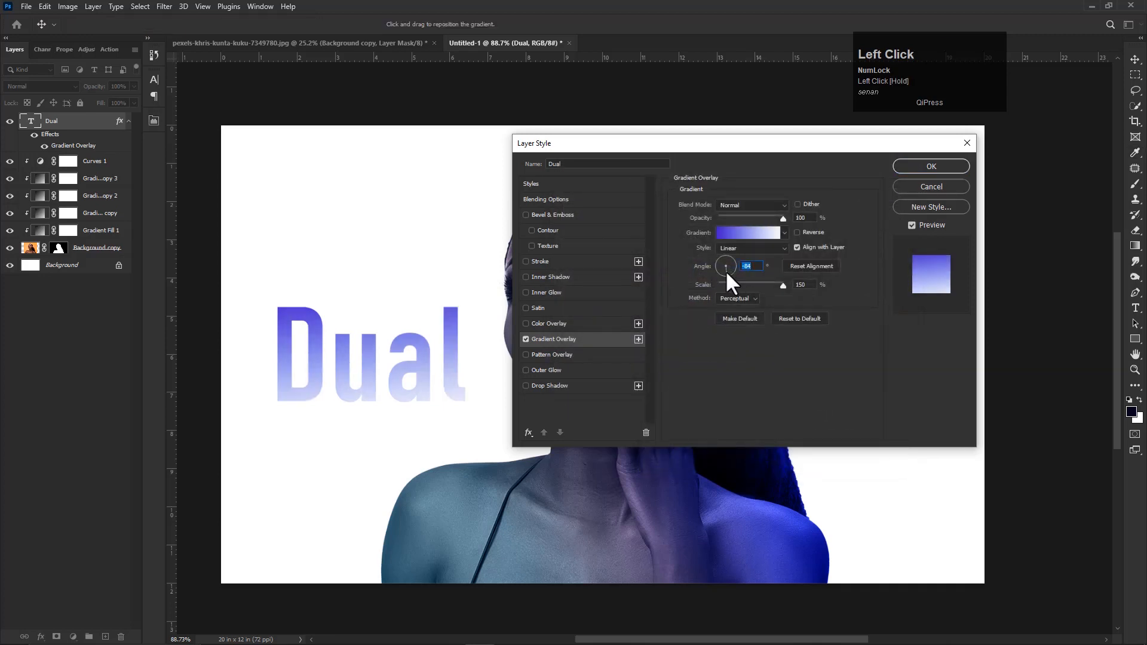
left_click(974, 544)
left_click_drag(727, 273, 732, 257)
type("60")
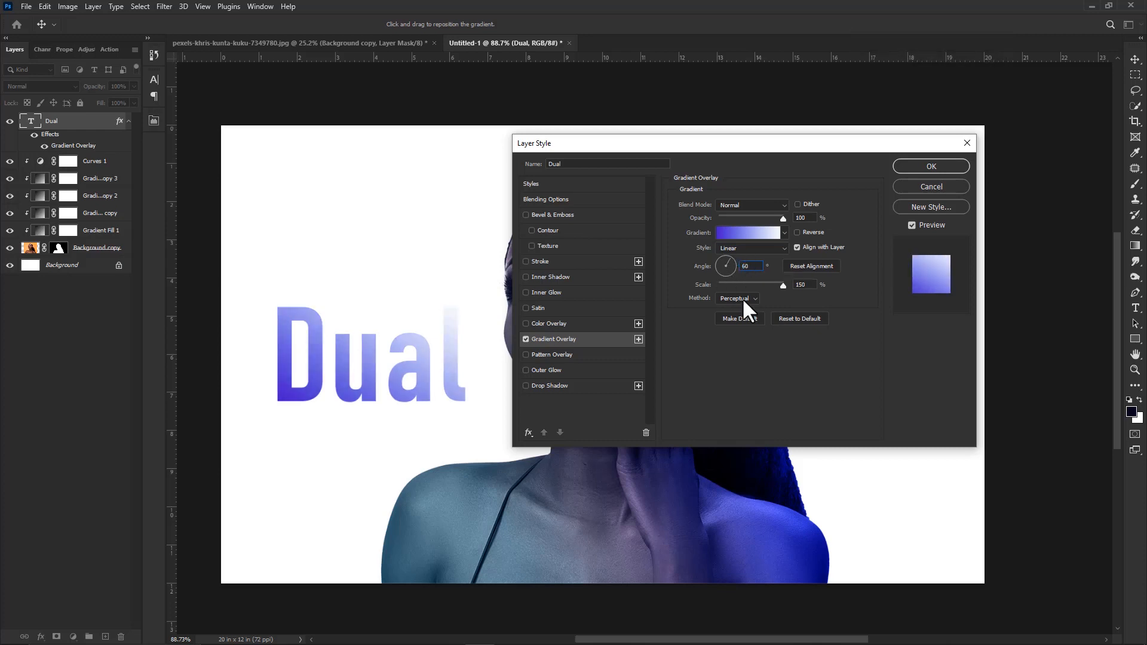
left_click_drag(782, 217, 816, 256)
Shift the overlay gradient's color midpoint to 44%, apply the layer style, and collapse the text layer's effects list.
left_click(742, 234)
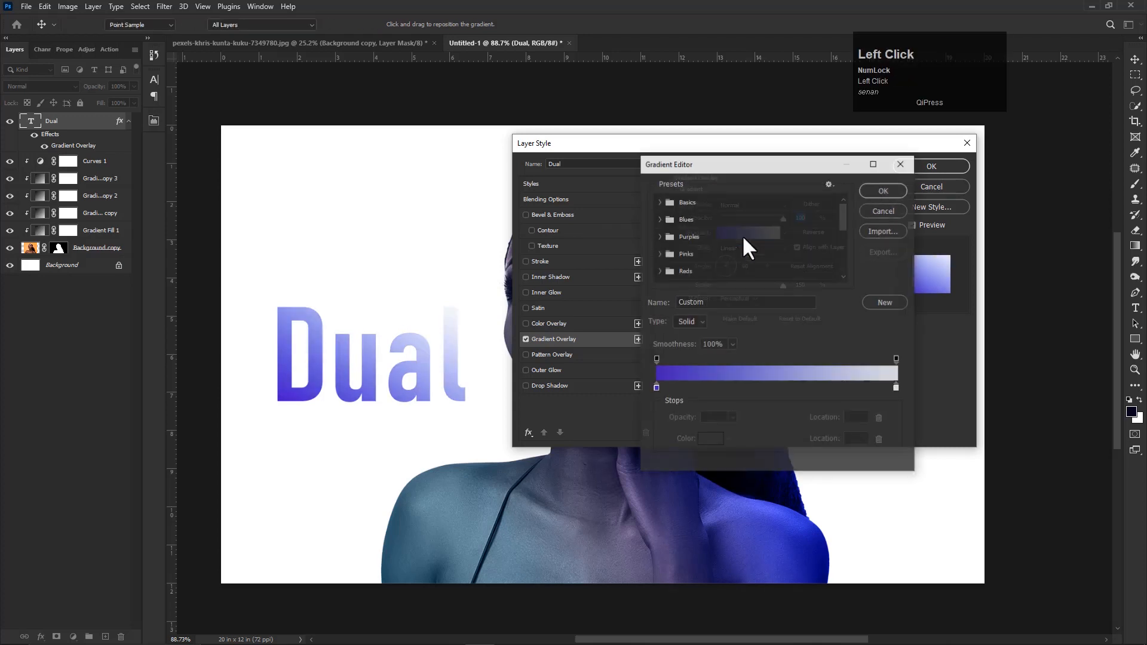
left_click(655, 388)
left_click_drag(777, 384, 763, 384)
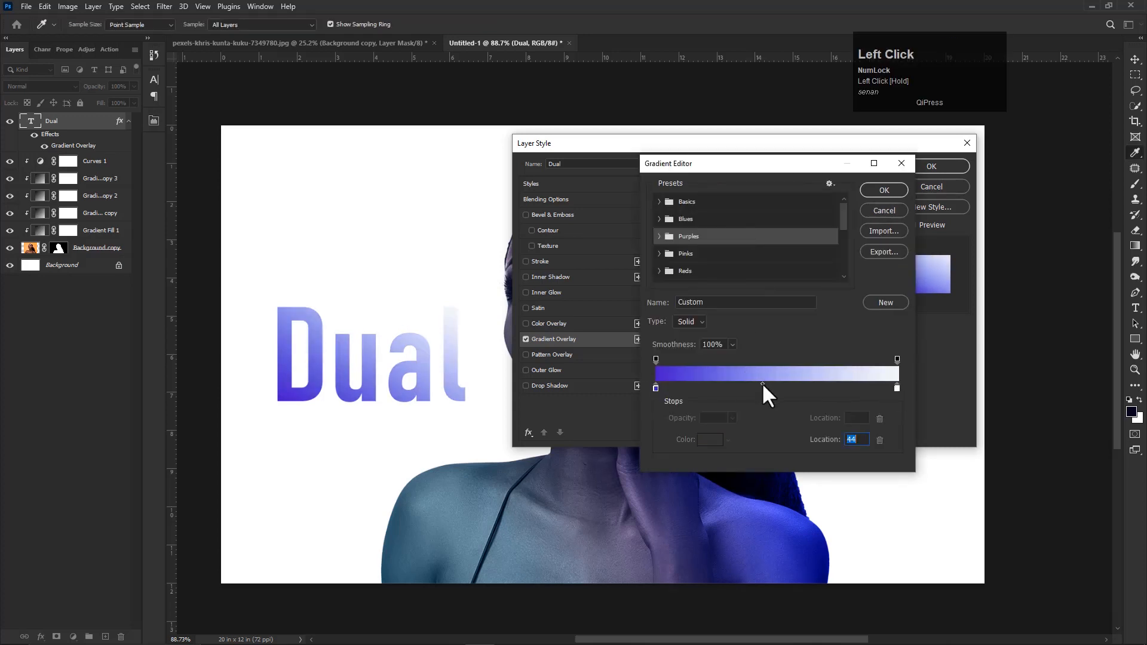
left_click(884, 190)
left_click(931, 166)
scroll(418, 382, "up", 1)
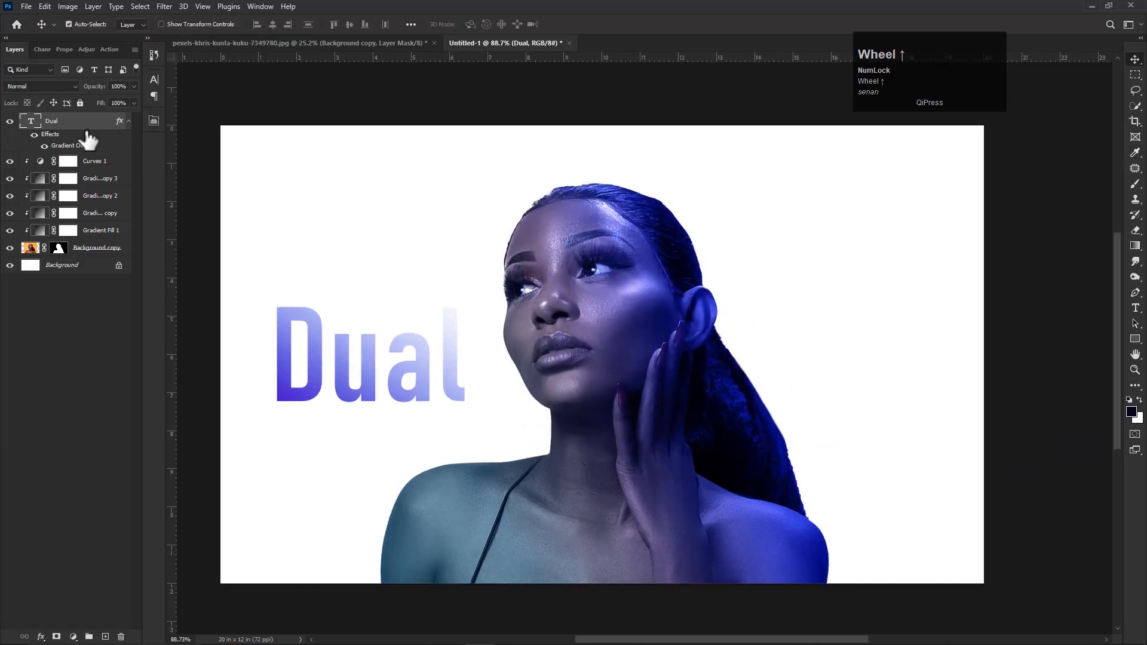
left_click(129, 121)
Add a new text layer reading "Light" above the "Dual" text.
key("t")
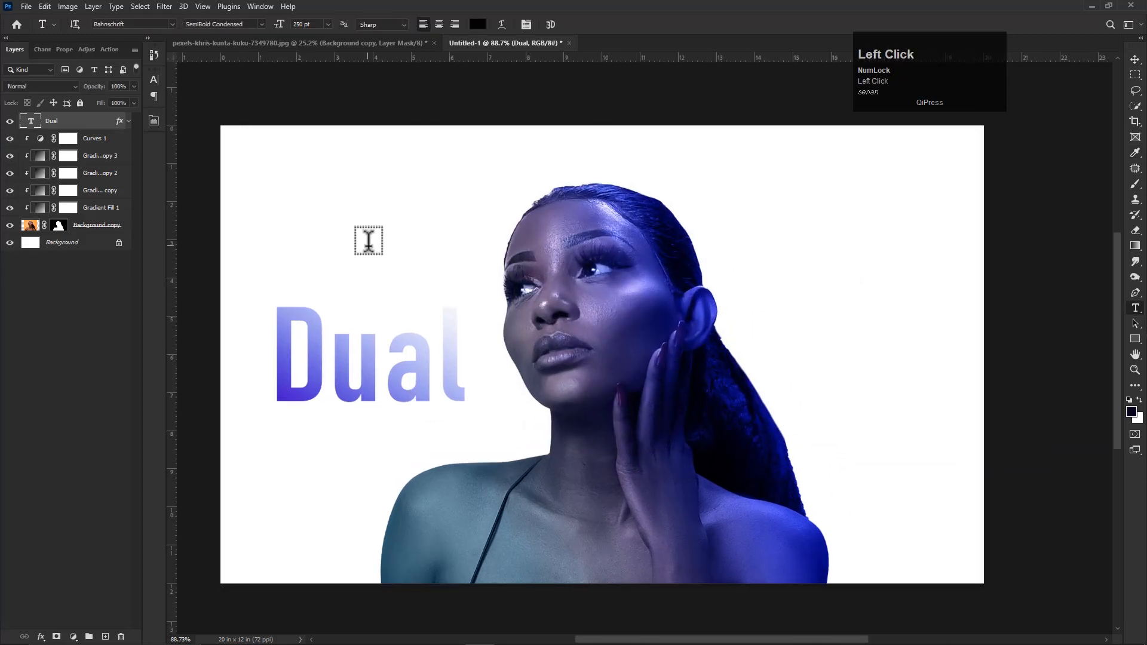
left_click(368, 245)
type("Ligh")
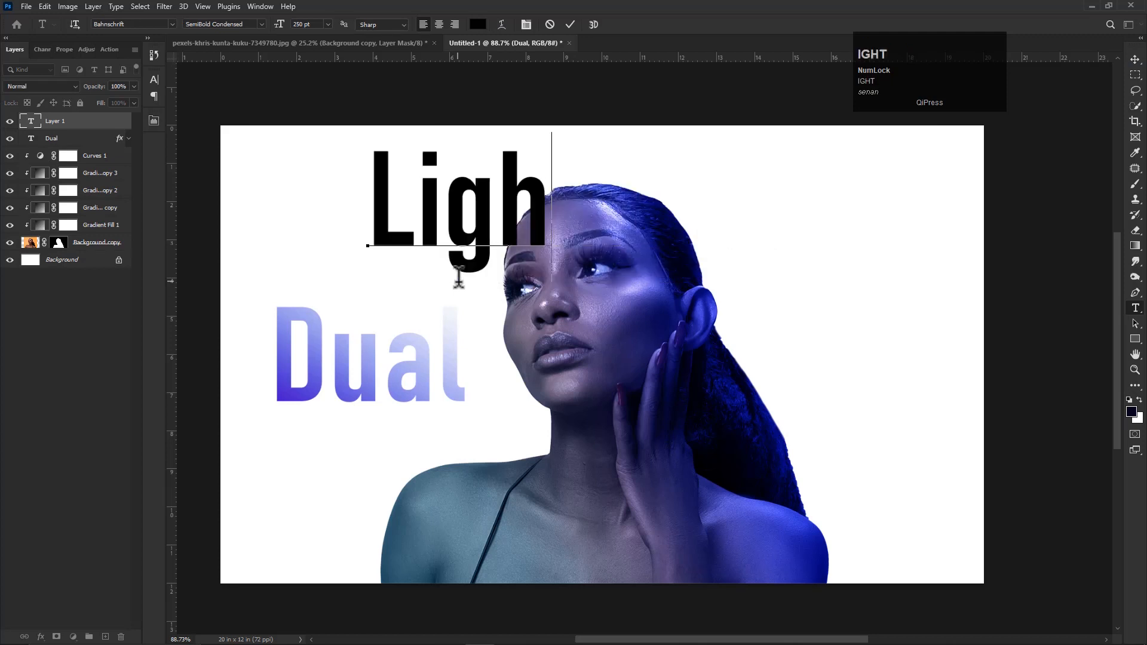
type("t")
Set the "Light" text's size to 150 pt and move it to the empty area right of the portrait.
left_click(457, 277)
left_click_drag(298, 25, 279, 28)
type("150")
key("Return")
key("v")
left_click_drag(487, 238, 863, 284)
Enable a Gradient Overlay effect on the "Light" text layer and apply the purple-to-white preset.
right_click(69, 123)
left_click(137, 136)
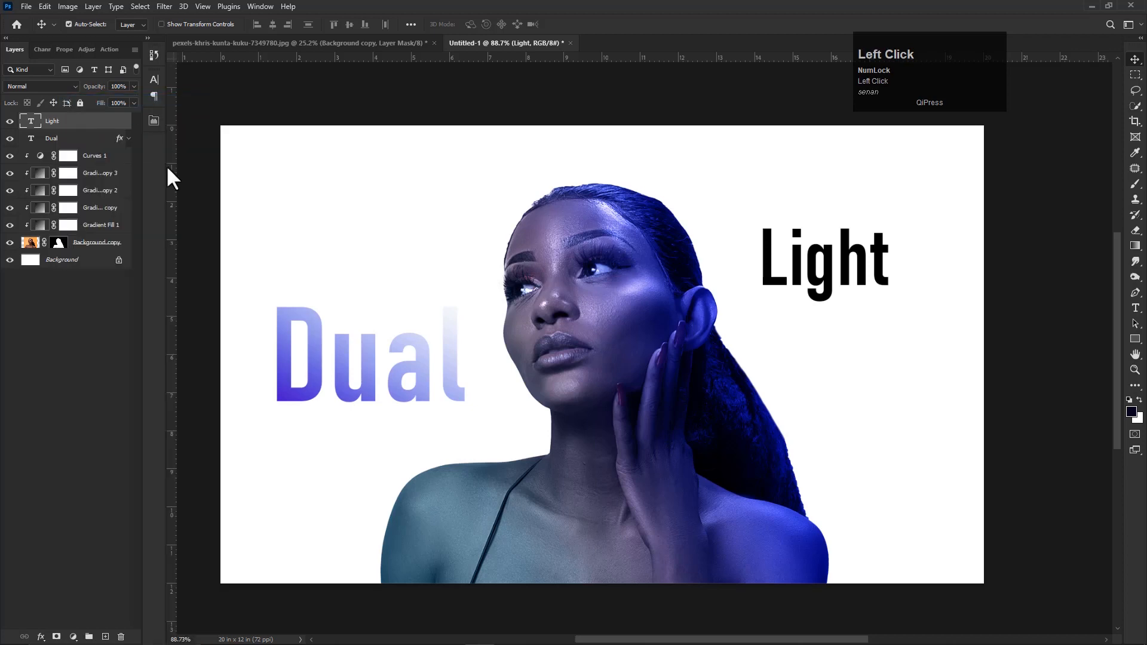
left_click_drag(599, 144, 254, 116)
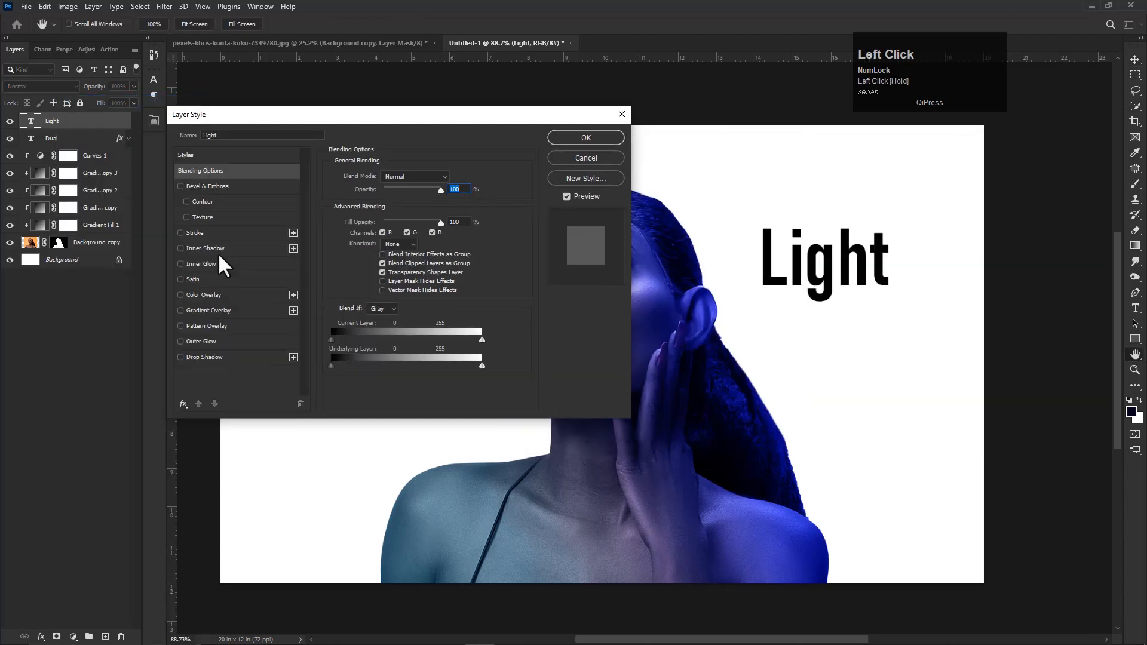
left_click(200, 310)
left_click(401, 205)
left_click_drag(715, 169, 396, 133)
left_click_drag(556, 180, 553, 244)
left_click(394, 244)
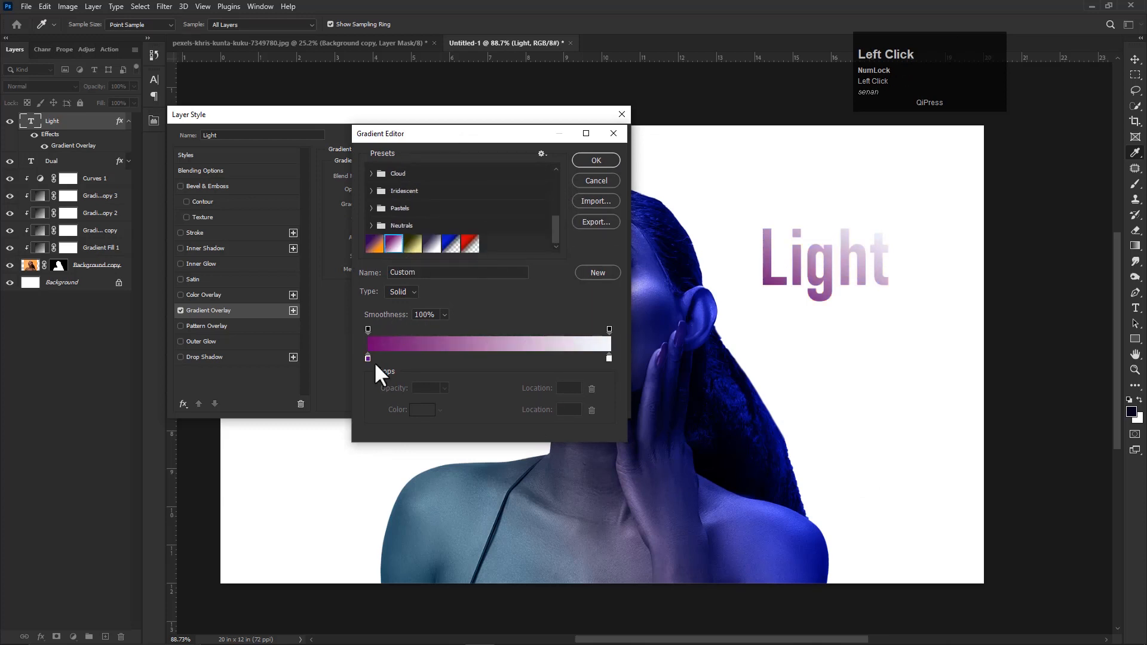
Change the purple color stop of the "Light" overlay gradient to a pale lavender.
left_click(367, 358)
left_click(426, 415)
left_click_drag(592, 177, 374, 156)
left_click_drag(506, 216, 481, 294)
left_click(475, 221)
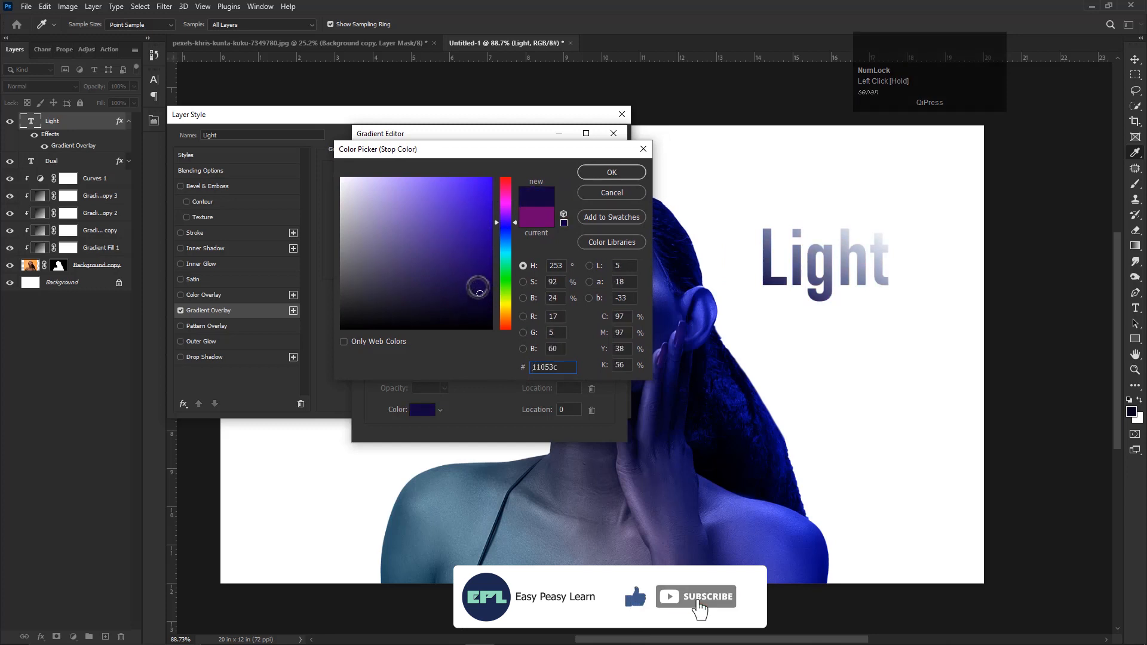
left_click(373, 201)
mouse_move(371, 203)
left_mouse_down()
mouse_move(402, 225)
mouse_move(390, 211)
mouse_move(443, 221)
mouse_move(387, 209)
left_mouse_up()
left_click(597, 173)
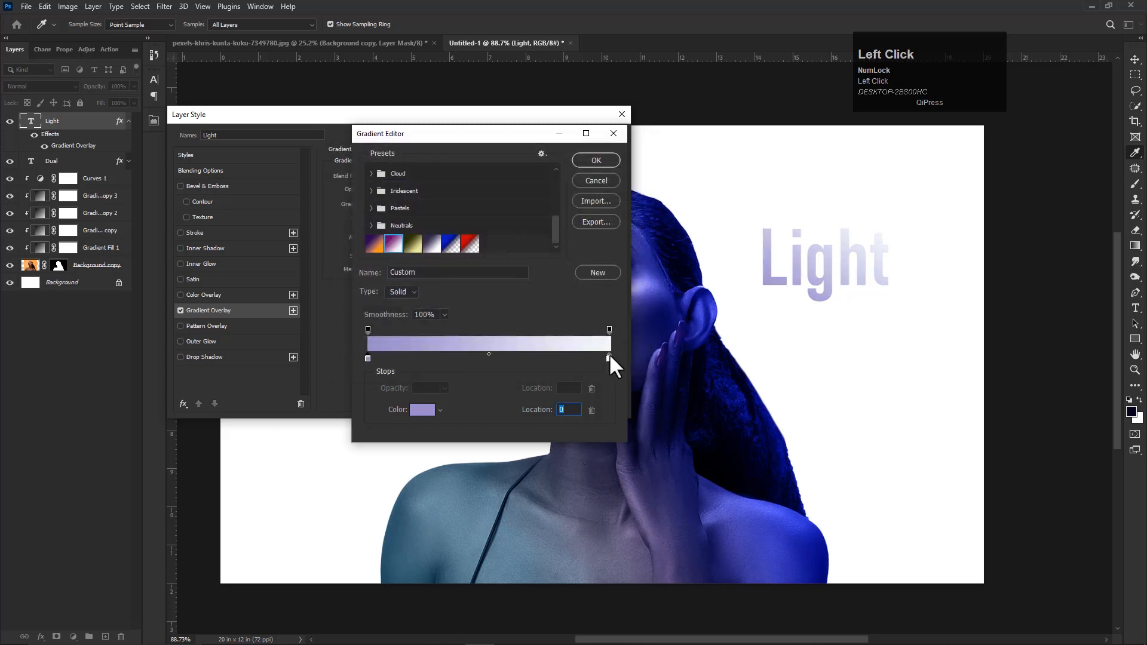
Set the "Light" overlay's angle to 90 degrees and adjust its gradient midpoint, then apply the layer style.
left_click(589, 161)
mouse_move(384, 231)
left_mouse_down()
mouse_move(381, 243)
mouse_move(380, 228)
left_mouse_up()
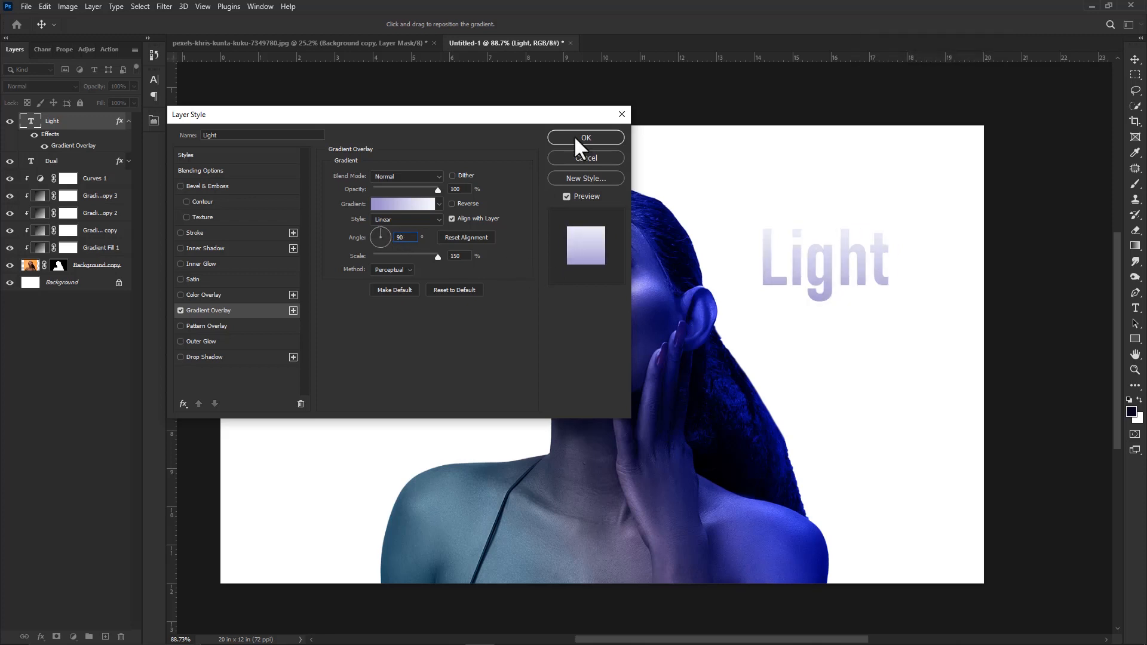
left_click(404, 203)
left_click(368, 359)
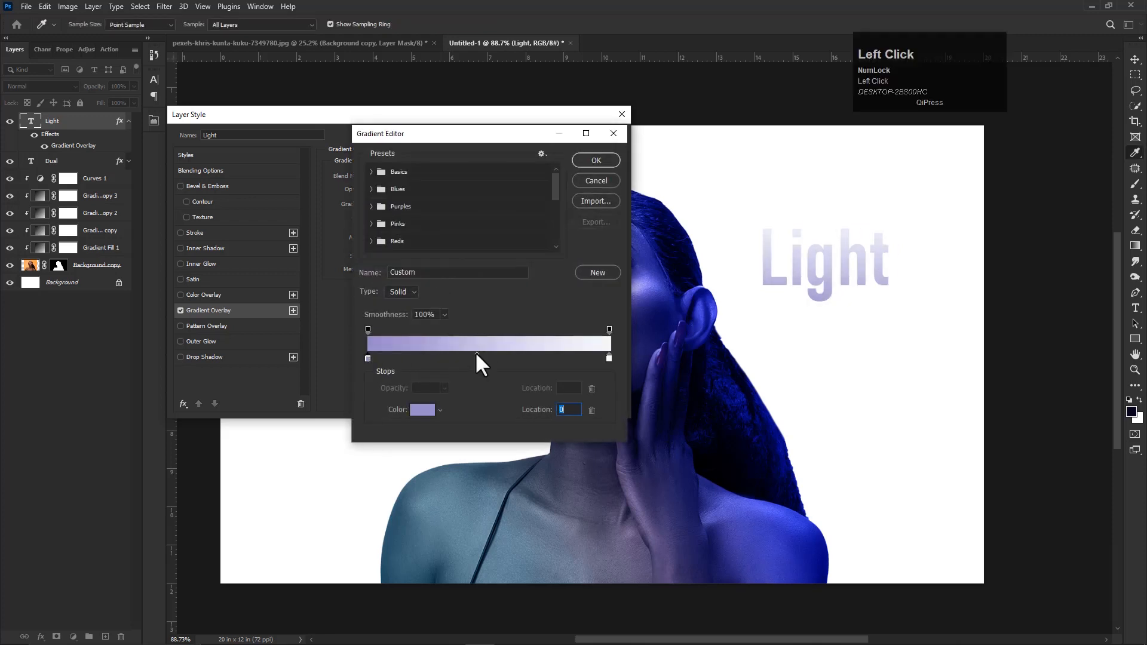
left_click_drag(460, 354, 484, 352)
key("Return")
key("Return")
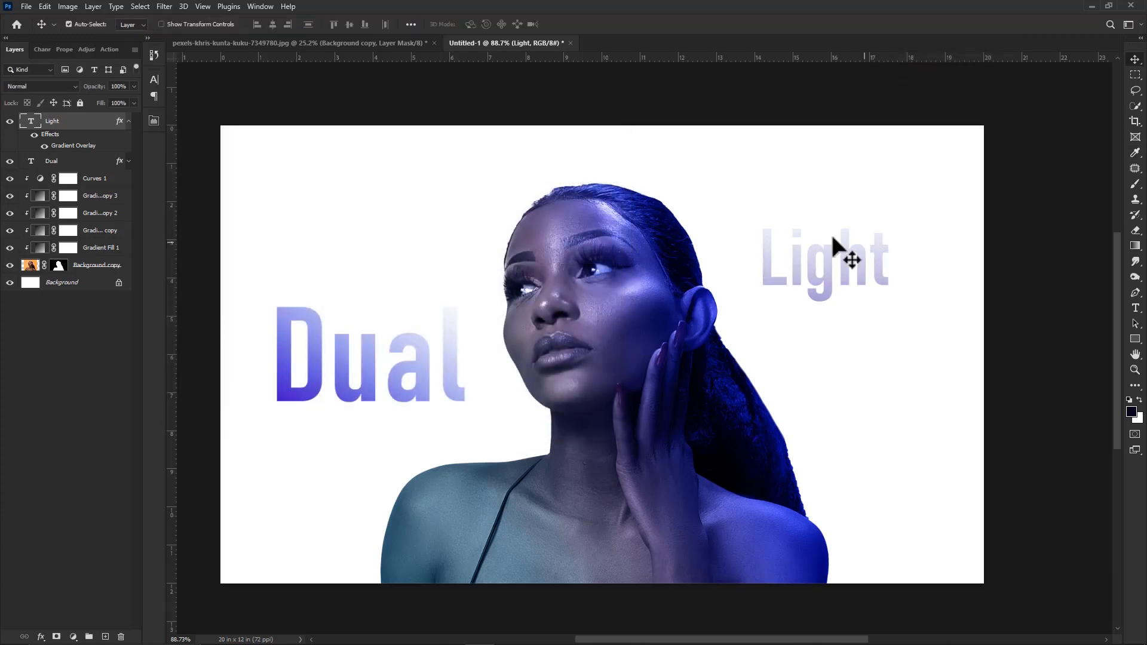
Nudge the "Light" text slightly right and up, and collapse its layer effects list.
left_click_drag(832, 287, 843, 278)
right_click(840, 277)
left_click(858, 284)
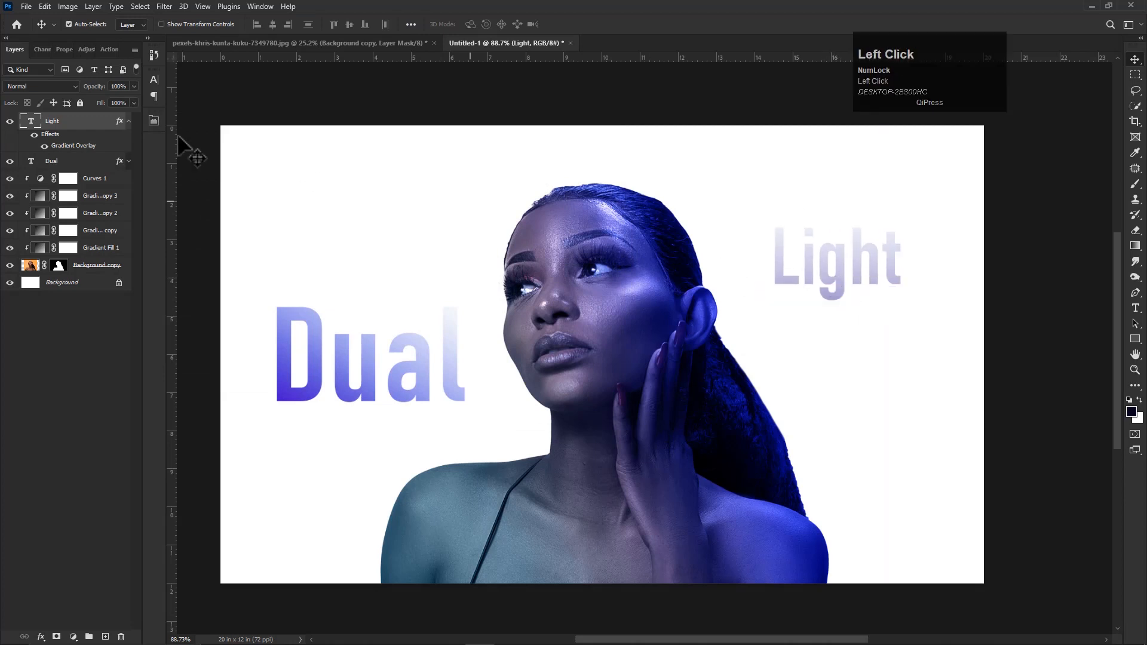
left_click(128, 120)
Duplicate the "Light" text layer and place the copy directly beneath the original.
right_click(72, 121)
left_click(98, 143)
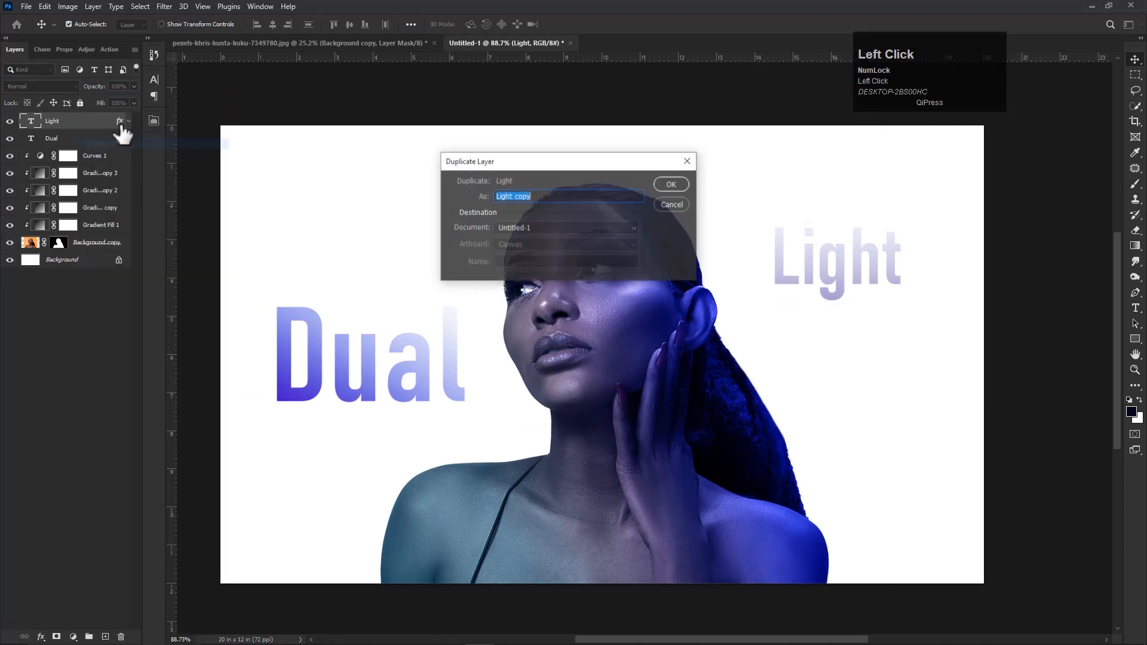
key("Return")
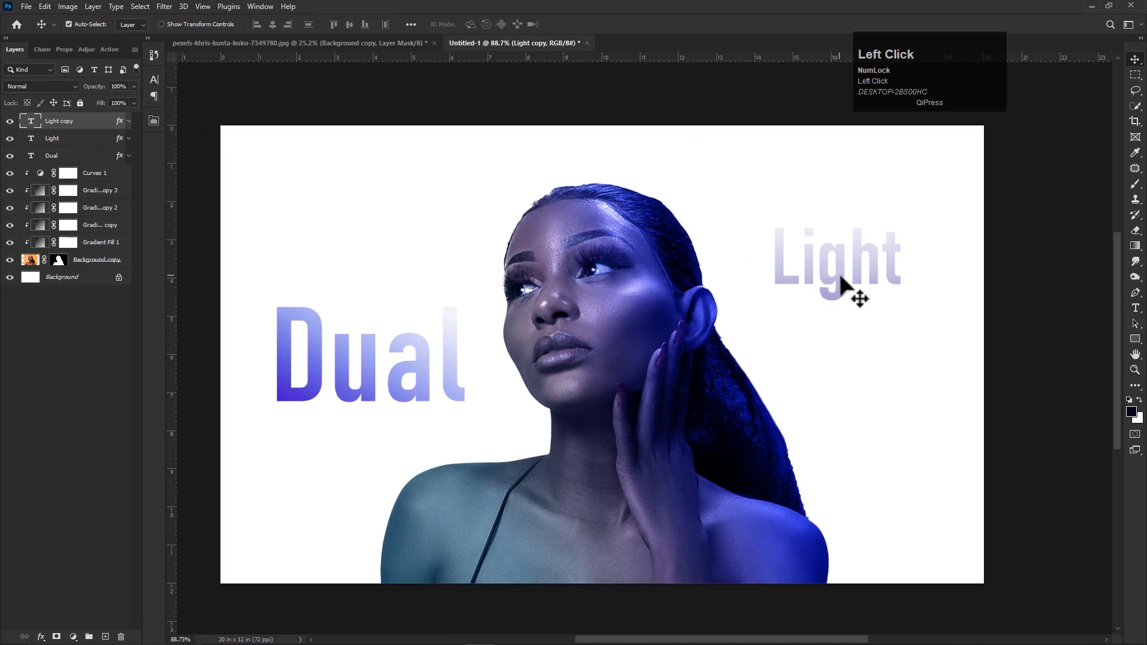
left_click_drag(840, 276, 840, 340)
Replace the lower copy's text with "Effect" and align its left edge with the "Light" text.
double_click(845, 350)
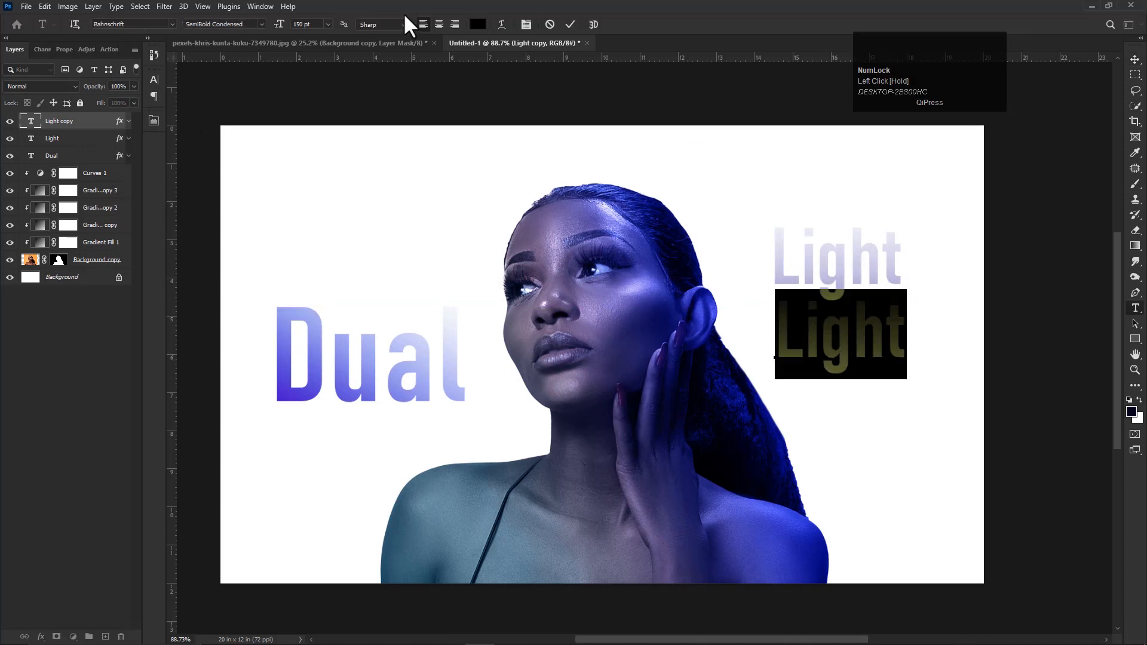
left_click(1135, 59)
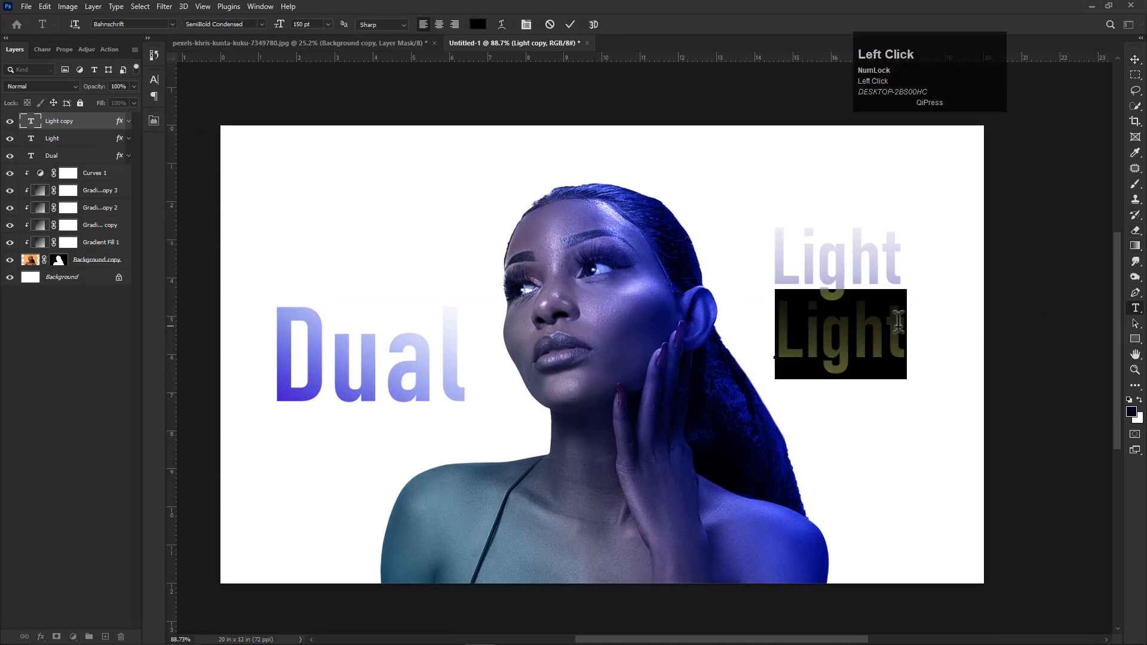
left_click(1135, 307)
left_click(803, 335)
left_click_drag(775, 335, 911, 335)
type("Effect")
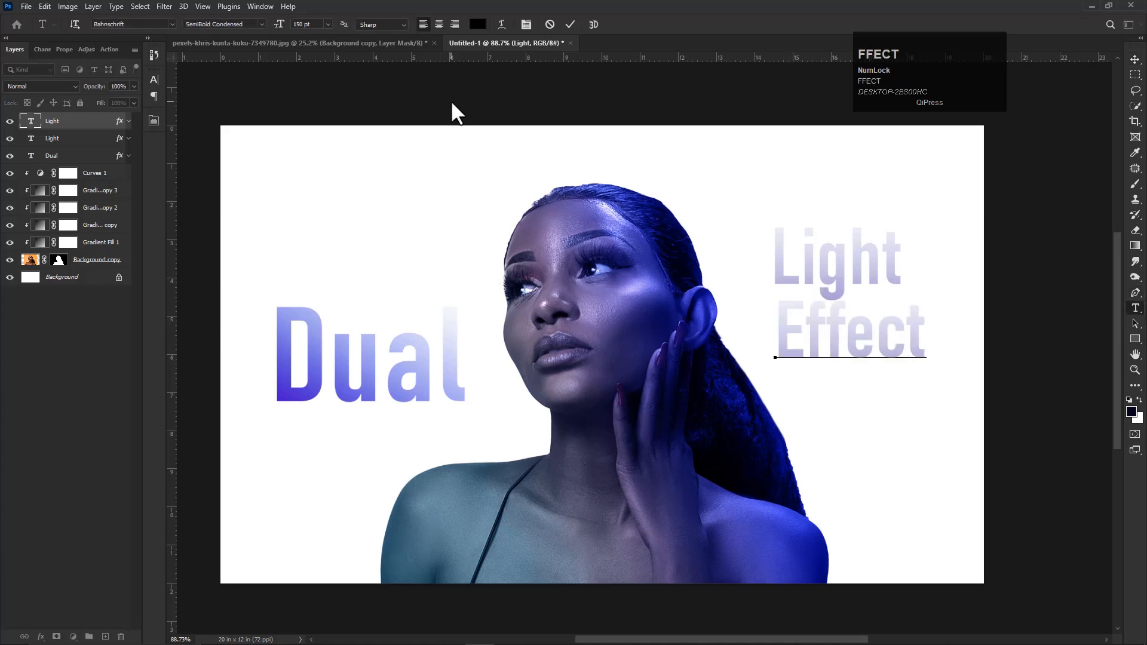
left_click(452, 103)
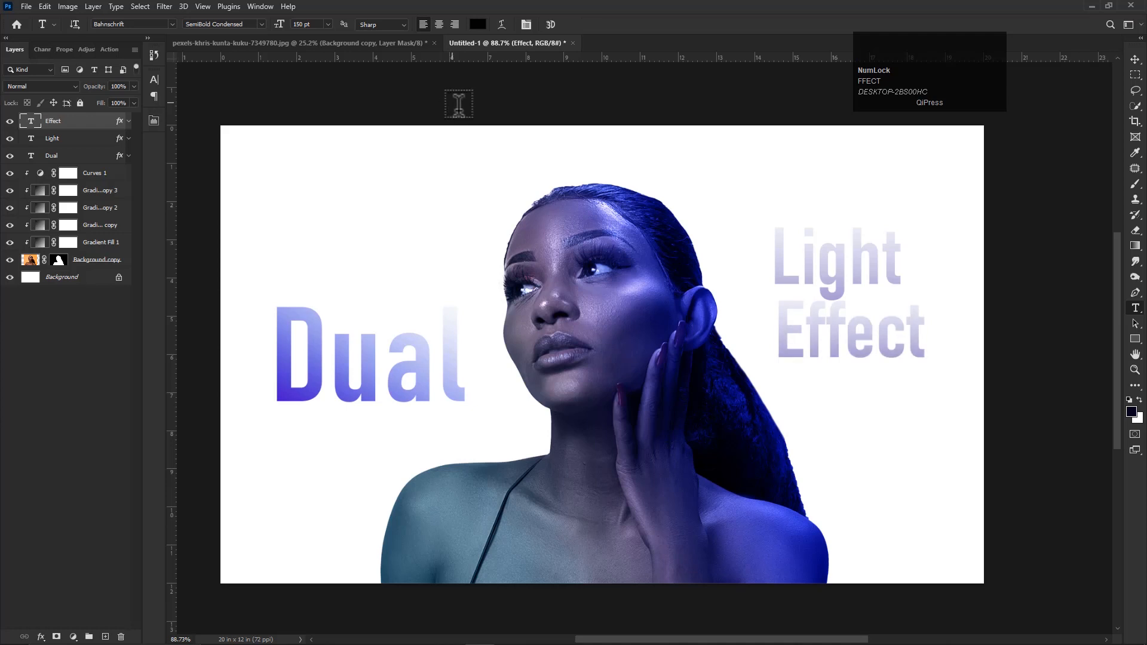
key("v")
left_click_drag(853, 354, 849, 355)
Edit the "Effect" layer's gradient overlay and change its lavender color stop to dark blue-violet #170751.
right_click(106, 123)
left_click(140, 100)
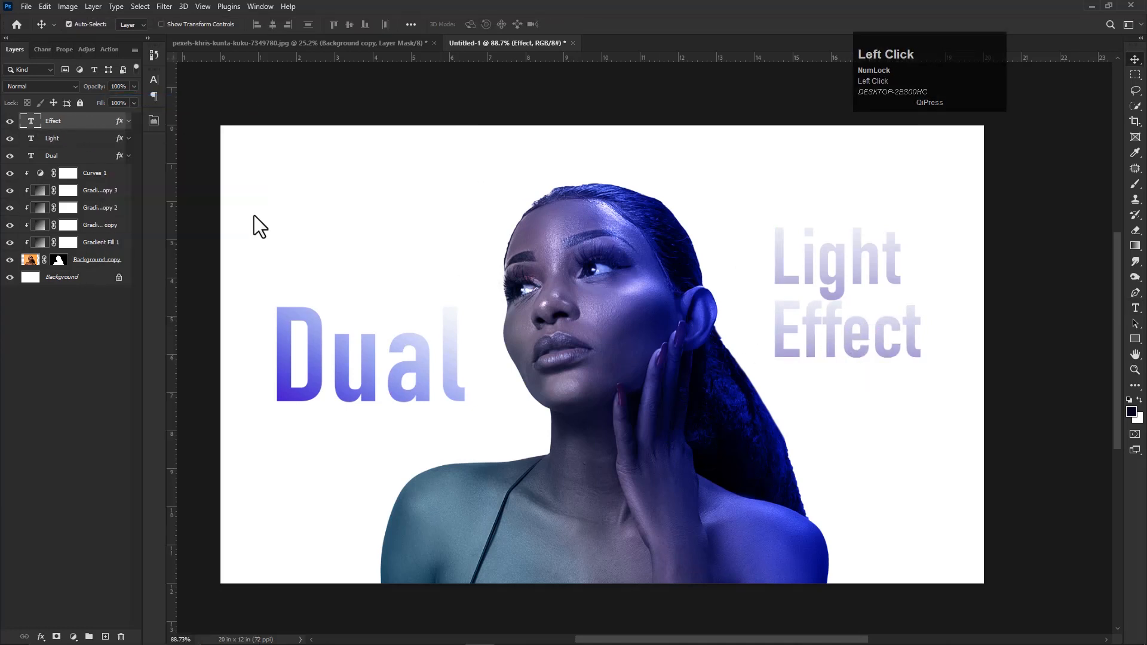
left_click(201, 310)
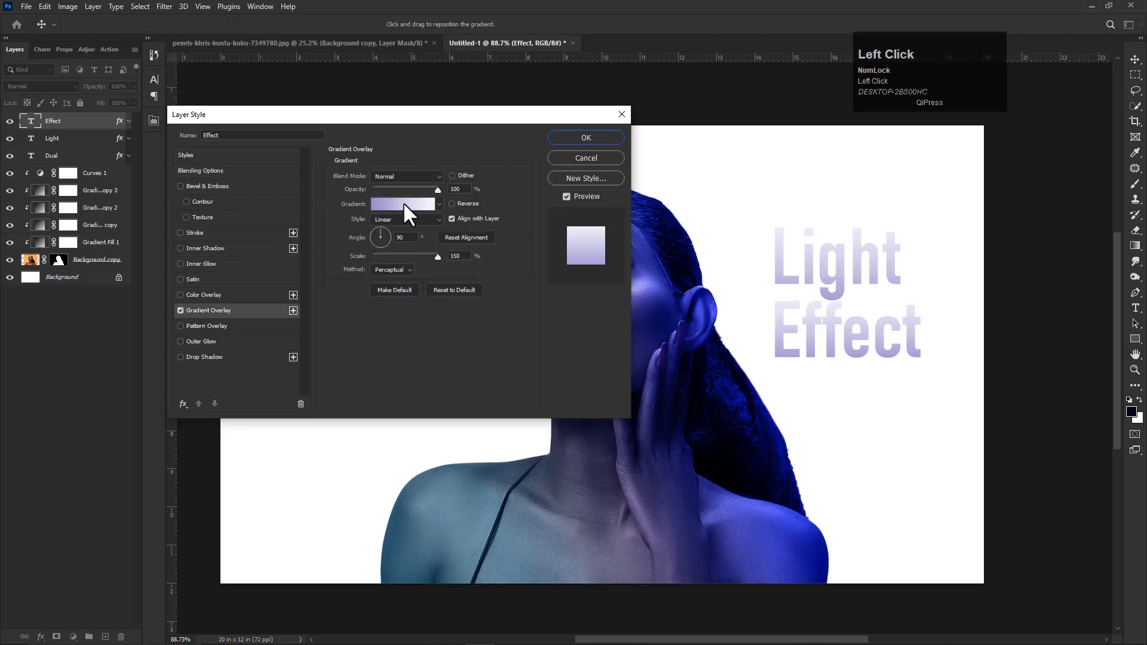
left_click(403, 202)
left_click_drag(414, 134, 335, 120)
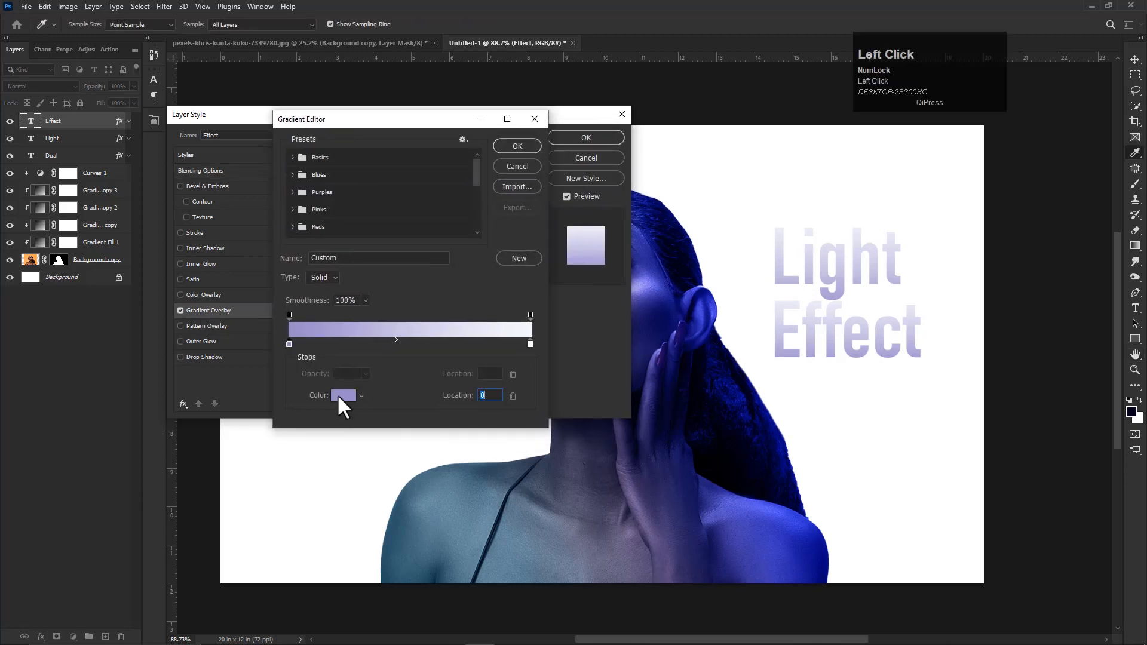
left_click(340, 396)
left_click_drag(472, 298, 479, 280)
left_click(619, 177)
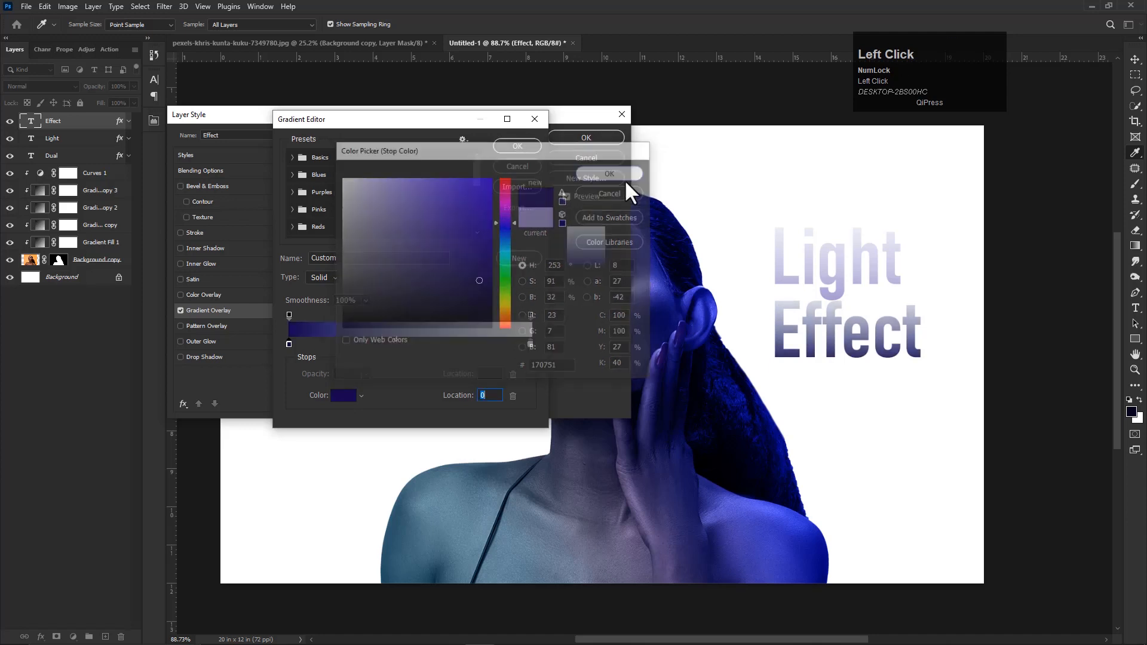
Change the "Effect" gradient's white color stop to light blue, about #a9e5f7, and shift the color midpoint to 40%.
left_click(348, 390)
left_click_drag(370, 210, 388, 182)
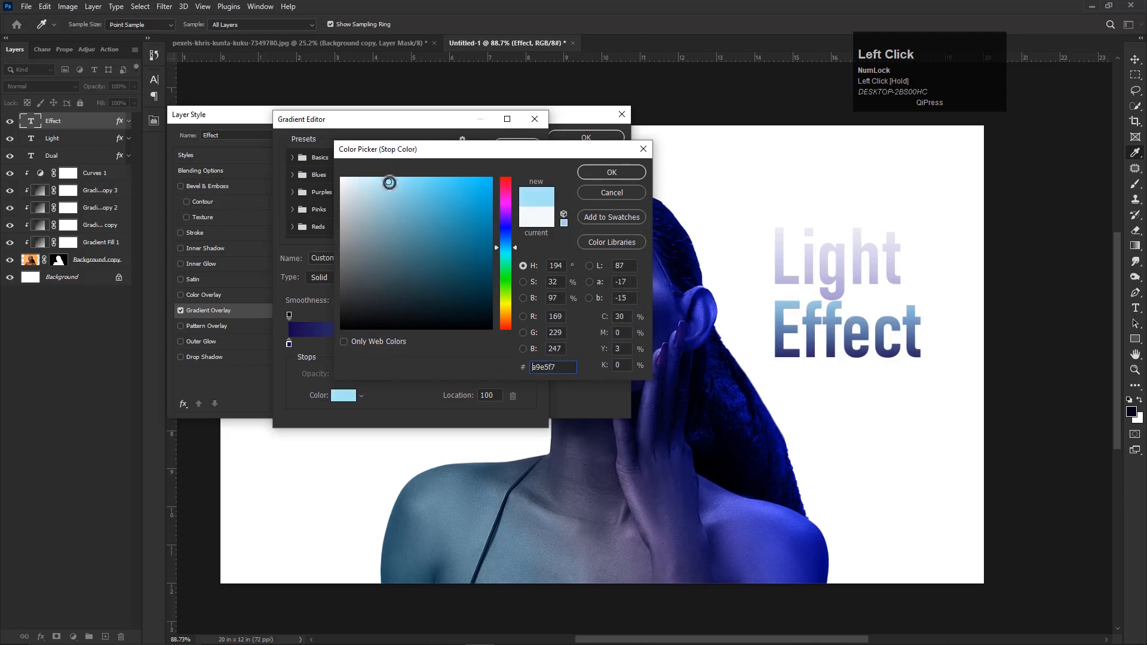
left_click(612, 172)
mouse_move(396, 339)
left_mouse_down()
mouse_move(425, 338)
mouse_move(386, 336)
left_mouse_up()
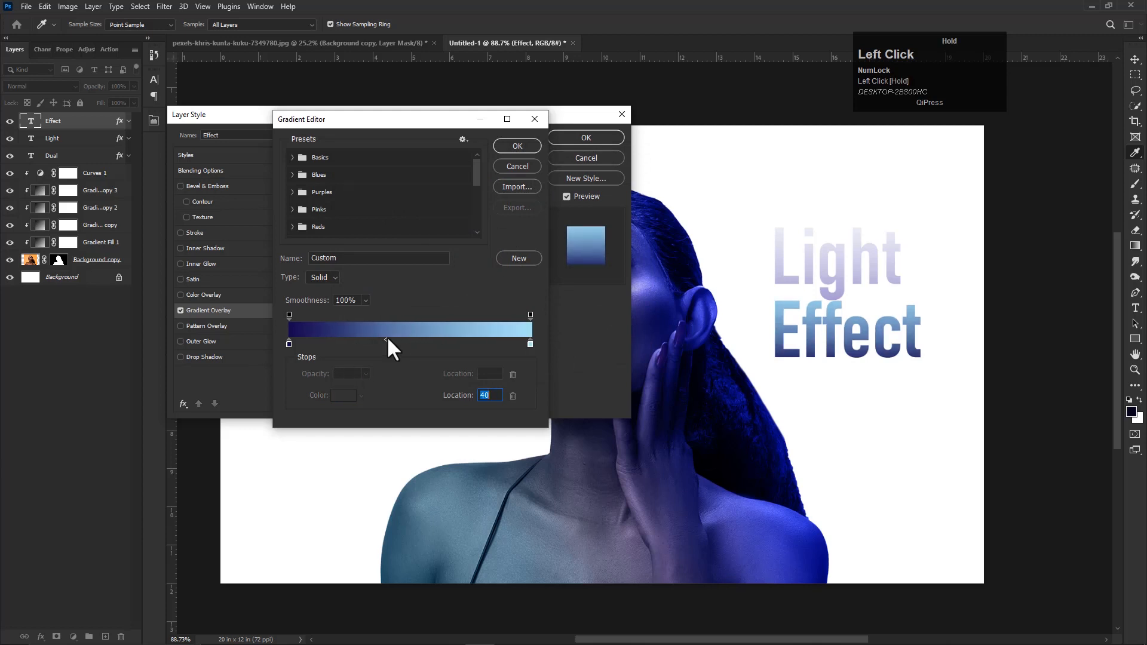
Brighten the "Effect" gradient's dark color stop to #1e096e and apply the layer style.
double_click(289, 344)
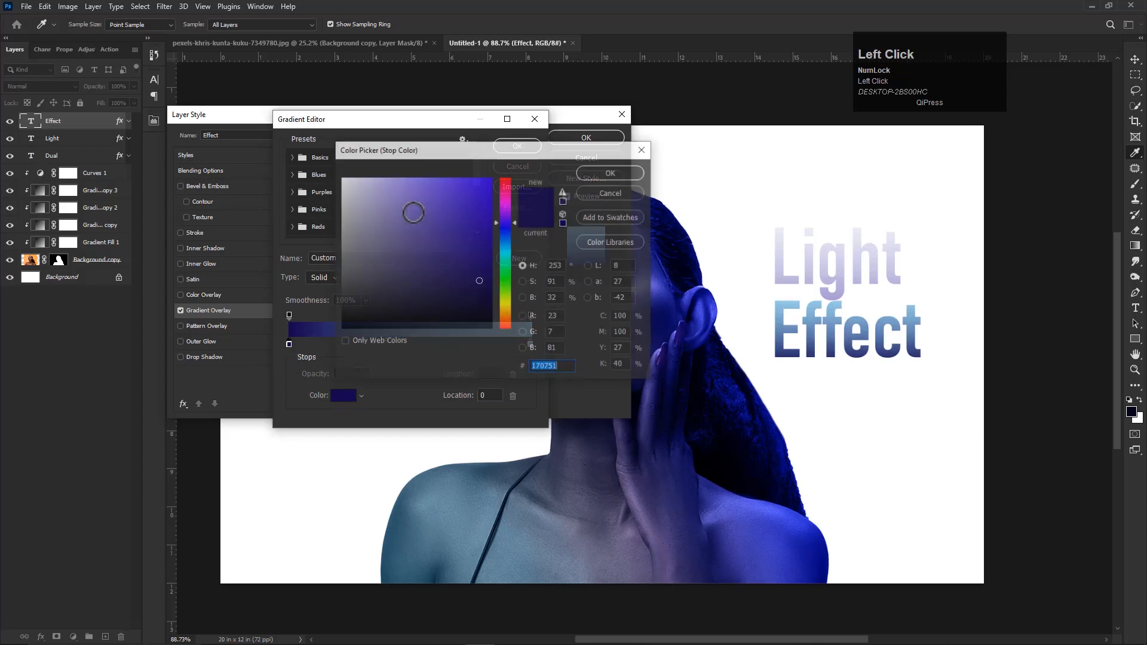
left_click(612, 172)
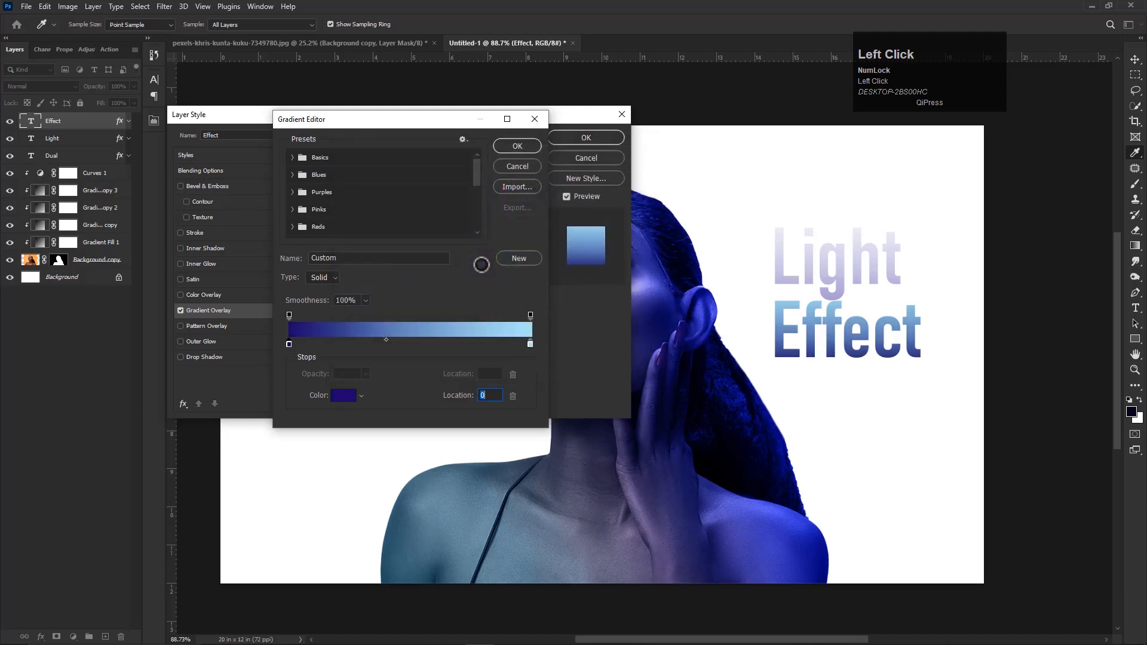
left_click(517, 144)
left_click(578, 138)
Select the "Light" and "Effect" text layers together and move them down and right, level with the "Dual" text's baseline.
left_click(861, 277)
left_click(869, 334, "shift")
key("ctrl+z")
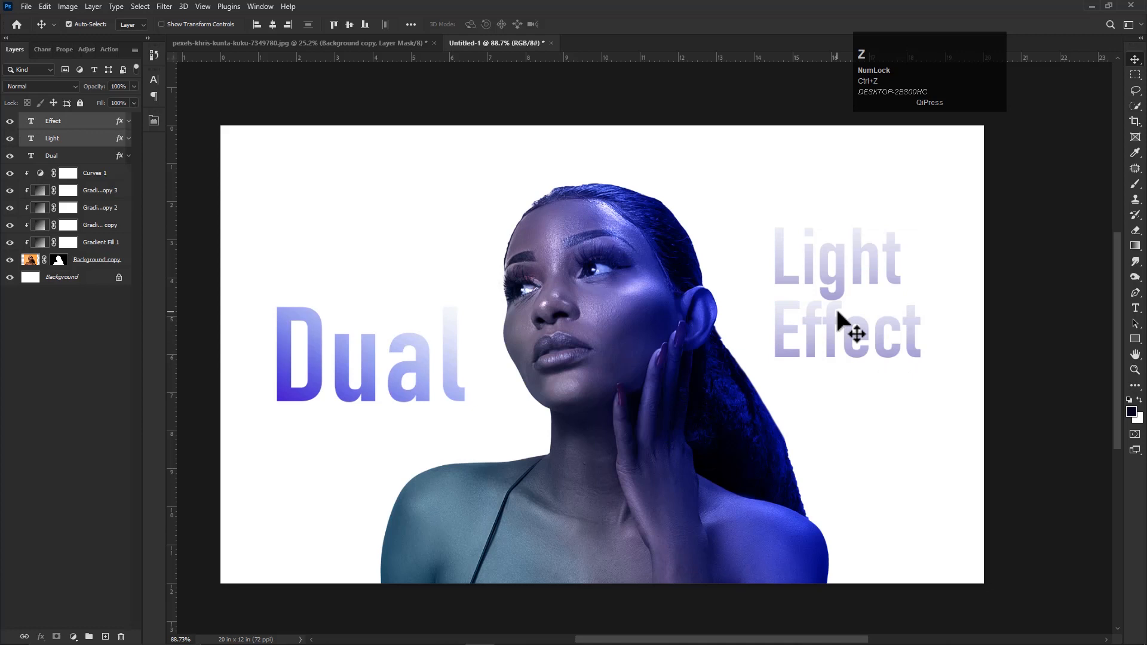
key("ctrl+shift+z")
left_click(872, 337, "shift")
left_click(90, 125, "shift")
left_click_drag(863, 284, 899, 326)
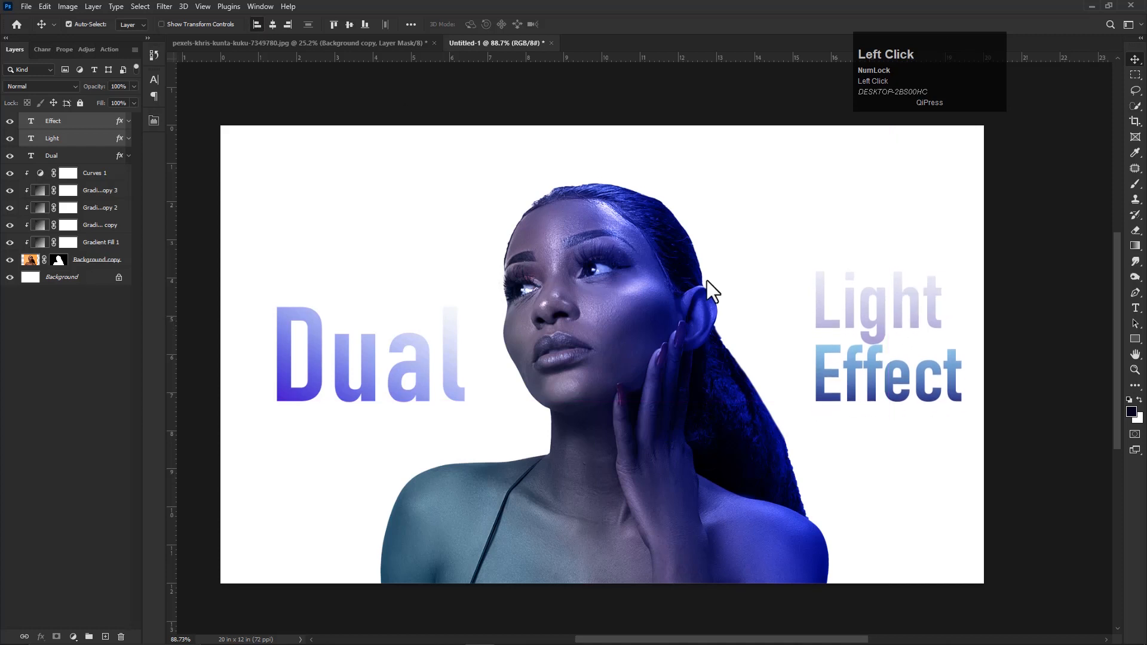
Create a new layer directly above the Background layer and fill it with the white background color.
scroll(595, 382, "down", 1)
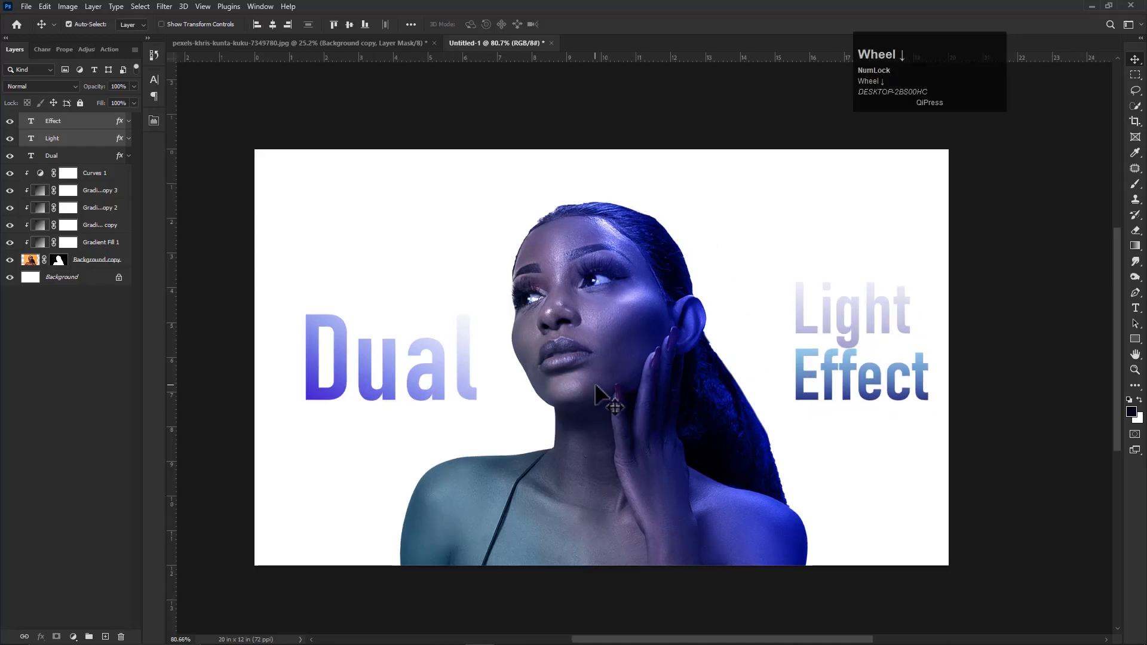
scroll(594, 382, "up", 3)
left_click(81, 279)
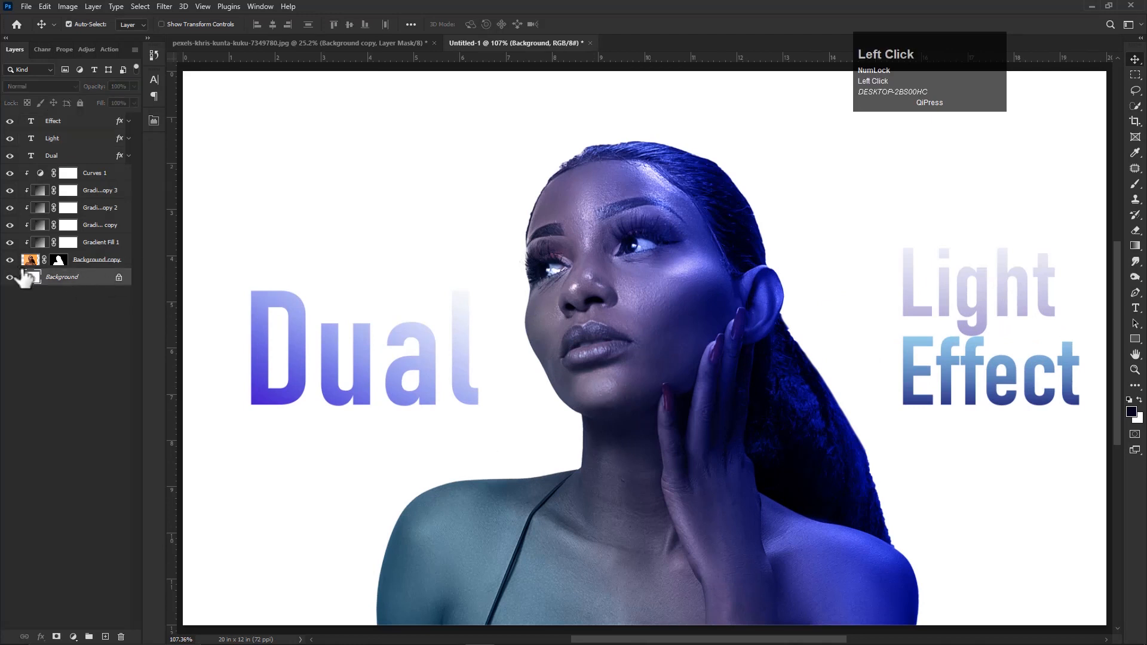
left_click(105, 636)
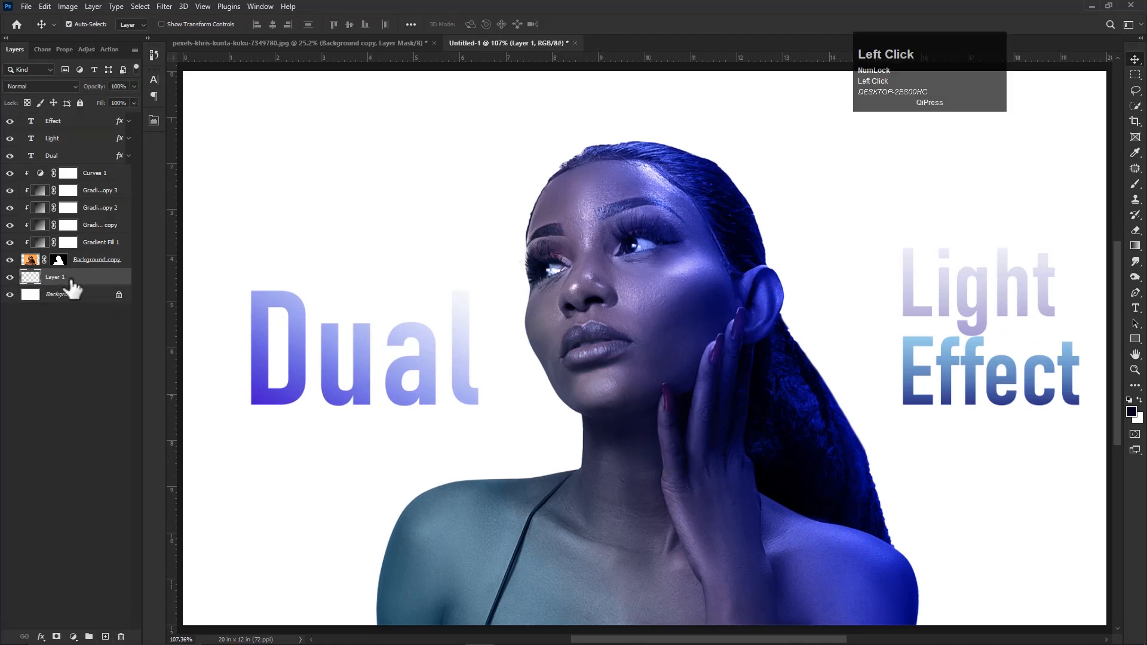
left_click(90, 279)
key("ctrl+BackSpace")
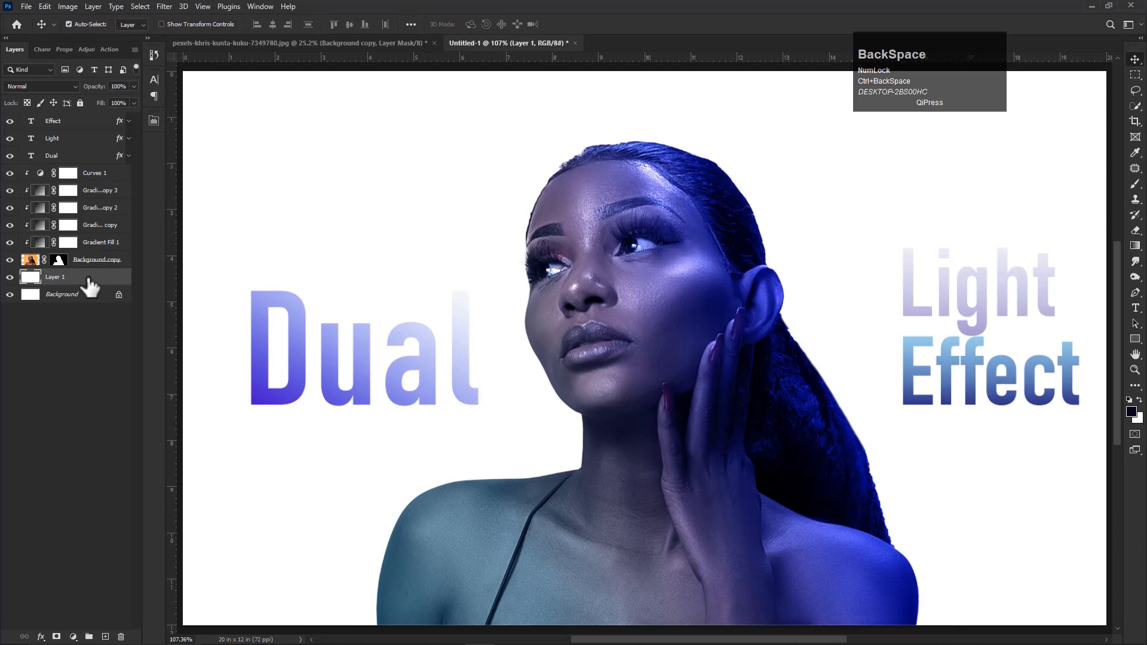
Enable a Gradient Overlay effect on the new white layer, Layer 1.
right_click(98, 276)
left_click(116, 141)
left_click_drag(264, 112, 403, 115)
left_click(496, 321)
Change the dark blue-violet color stop of Layer 1's overlay gradient to a pale sky blue.
left_click(495, 204)
left_click(288, 344)
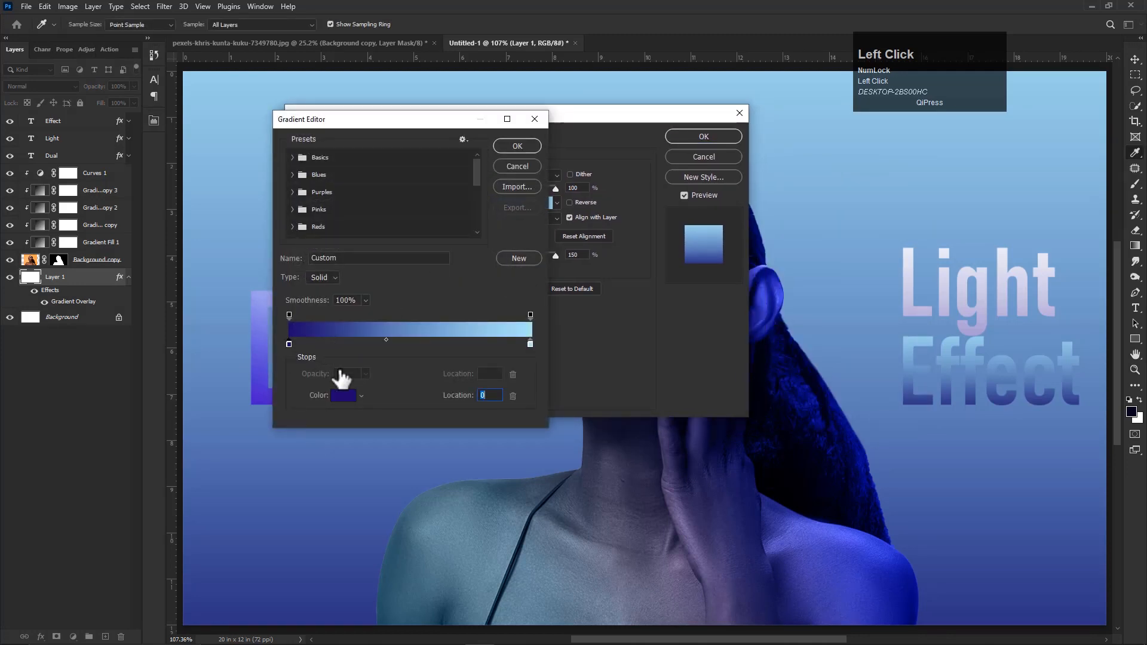
left_click(345, 394)
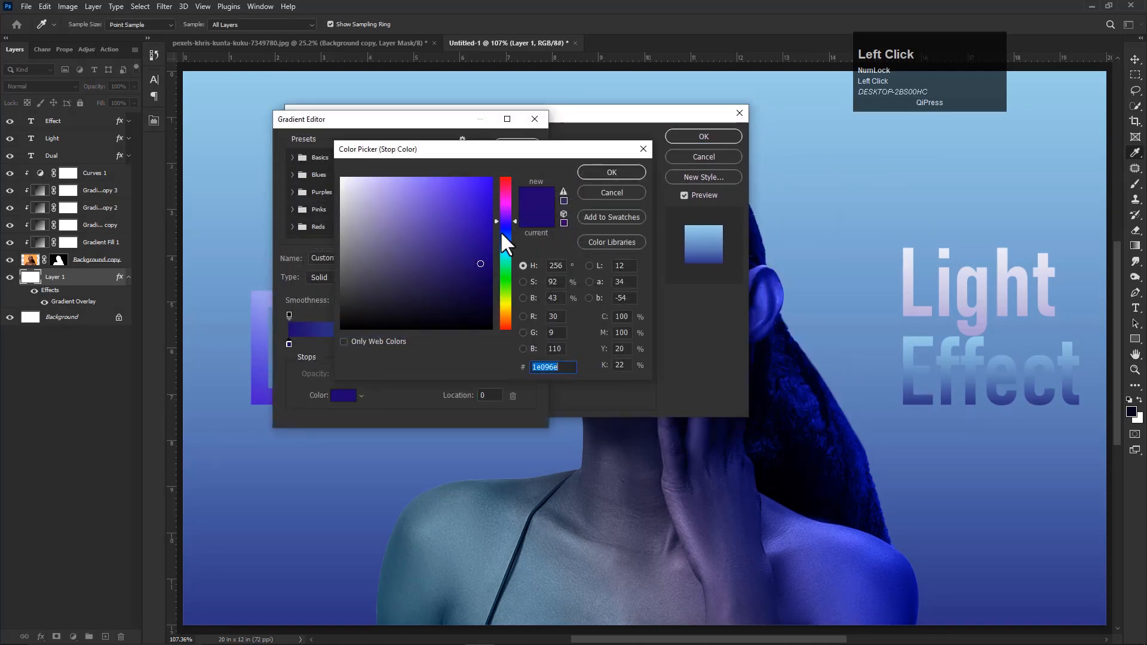
left_click_drag(501, 231, 499, 243)
mouse_move(374, 190)
left_mouse_down()
mouse_move(399, 189)
mouse_move(385, 187)
left_mouse_up()
key("Return")
Change the other color stop of Layer 1's gradient to near-white and set the color midpoint to 50%.
left_click(530, 344)
left_click(338, 396)
left_click_drag(369, 186, 342, 179)
left_click(582, 173)
mouse_move(385, 336)
left_mouse_down()
mouse_move(415, 338)
mouse_move(403, 341)
left_mouse_up()
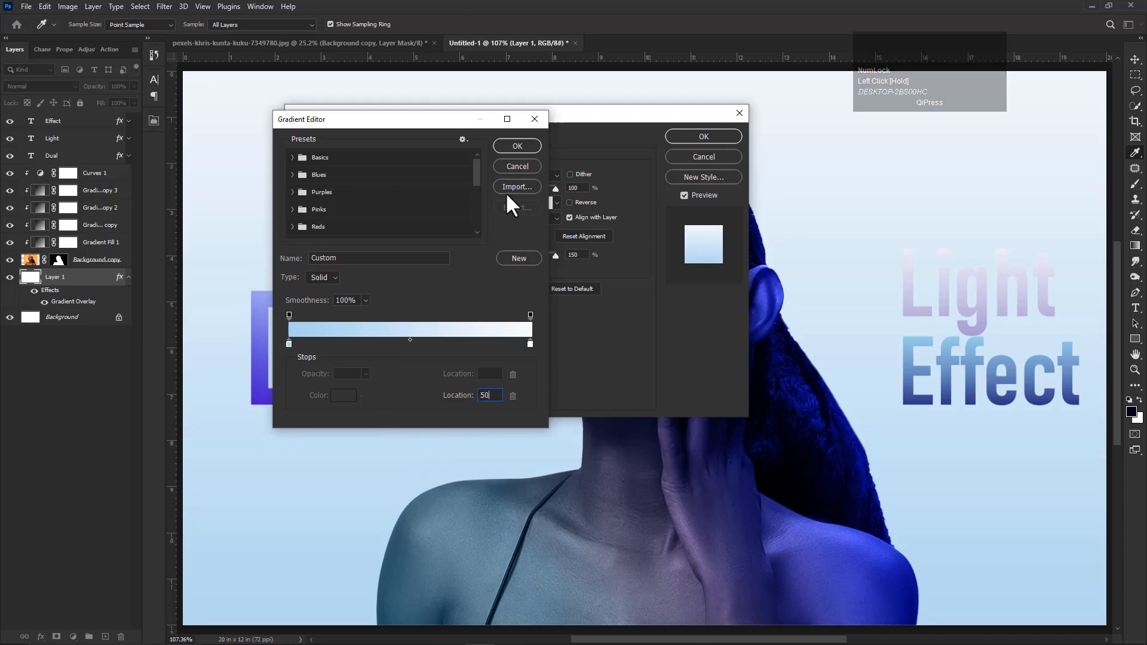
left_click(517, 146)
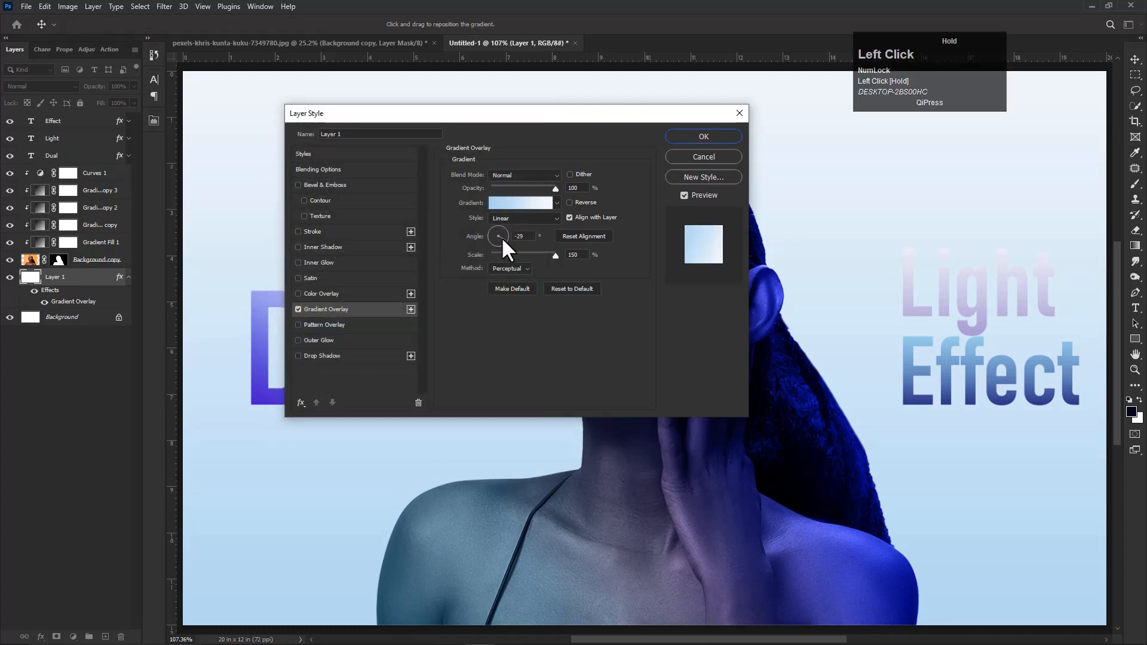
Tilt Layer 1's overlay gradient to a diagonal angle and apply the layer style.
left_click(500, 237)
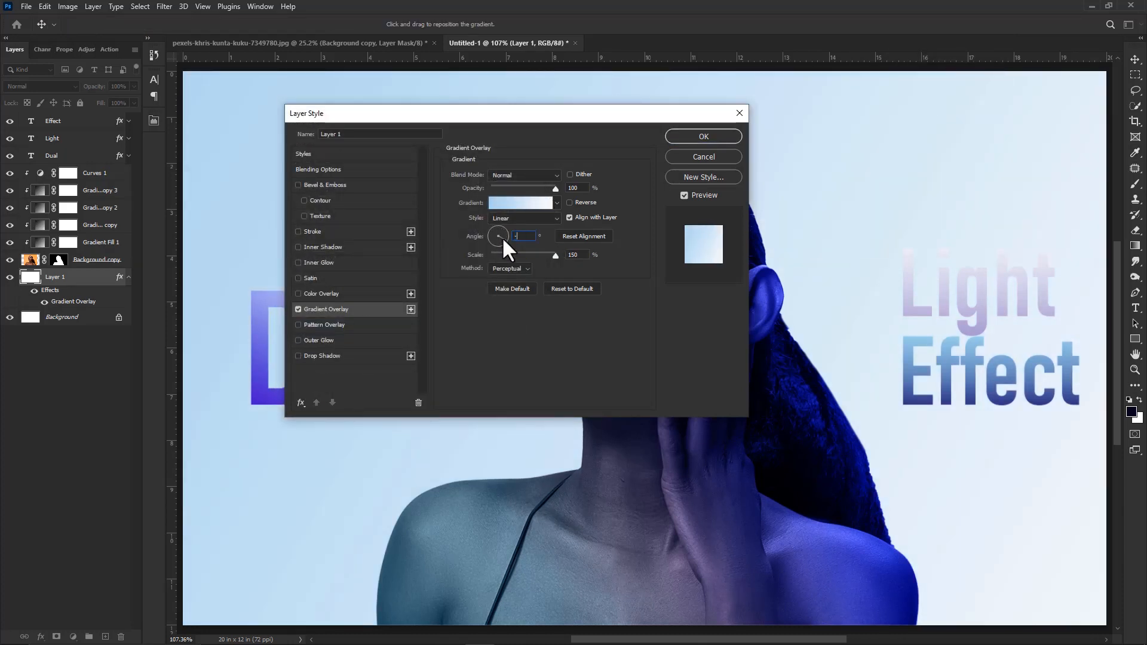
left_click(705, 139)
scroll(470, 379, "down", 1)
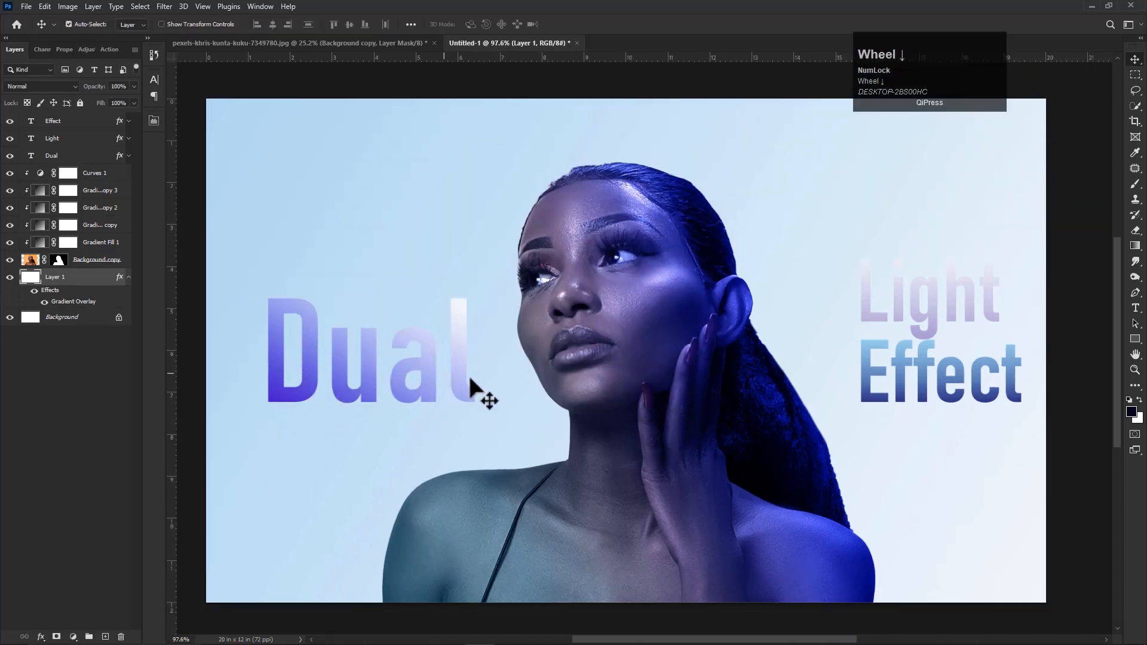
Create a new layer above Layer 1 and draw a wavy Pen path across the full width of the canvas at mid-height.
left_click(126, 285)
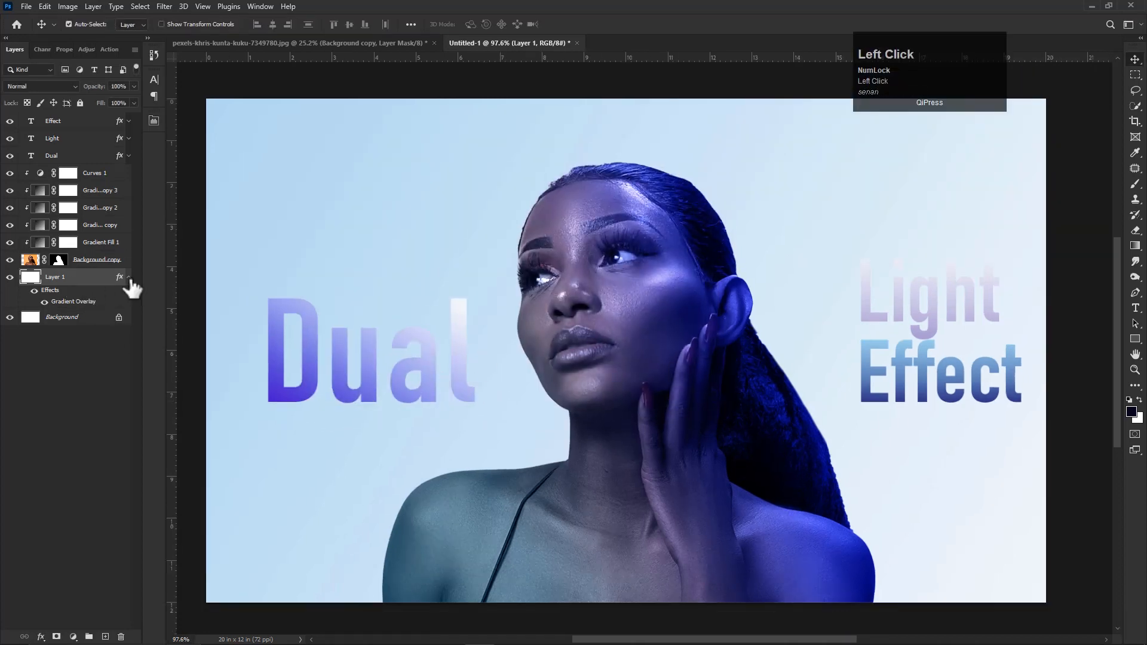
left_click(129, 279)
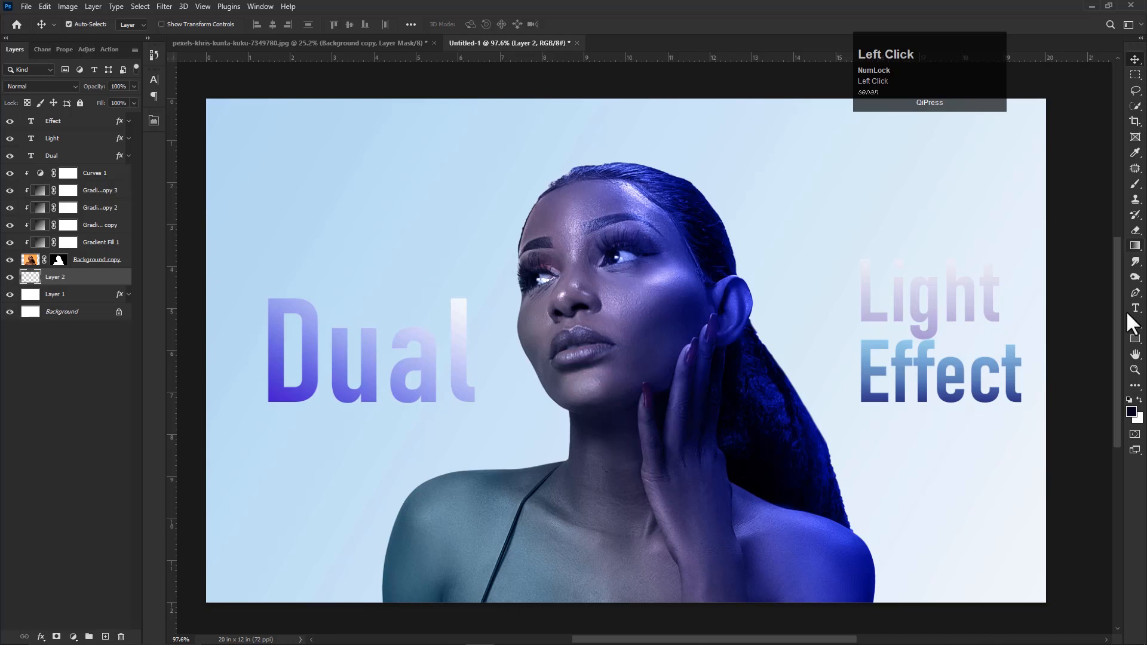
left_click(1137, 294)
scroll(345, 441, "down", 2)
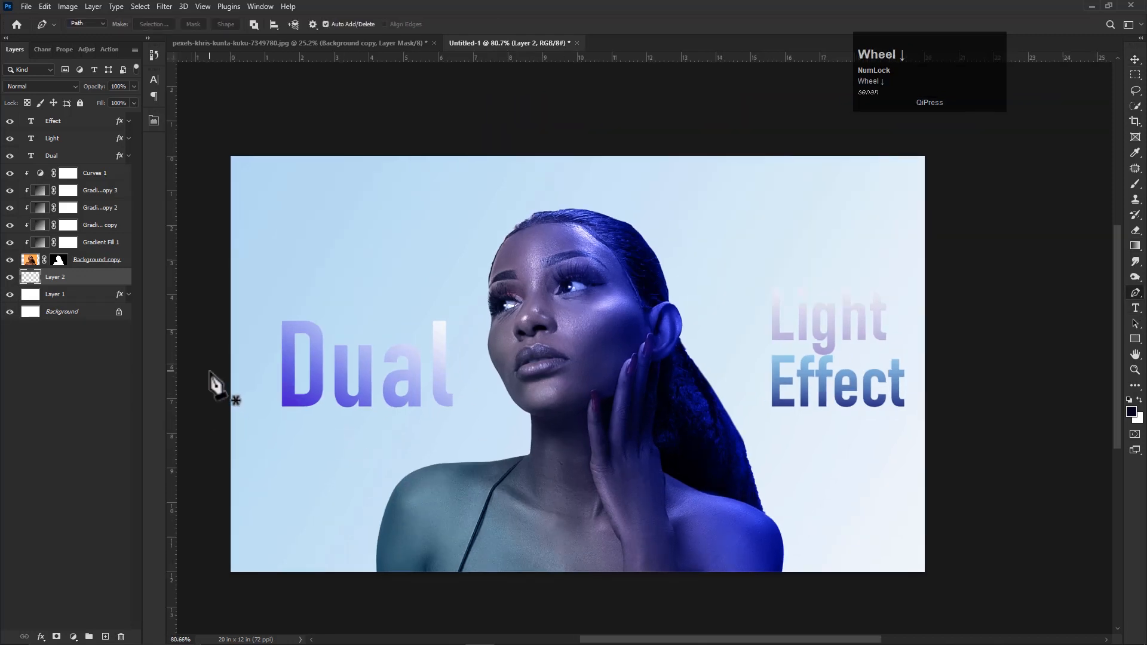
scroll(215, 379, "down", 1)
left_click(287, 380)
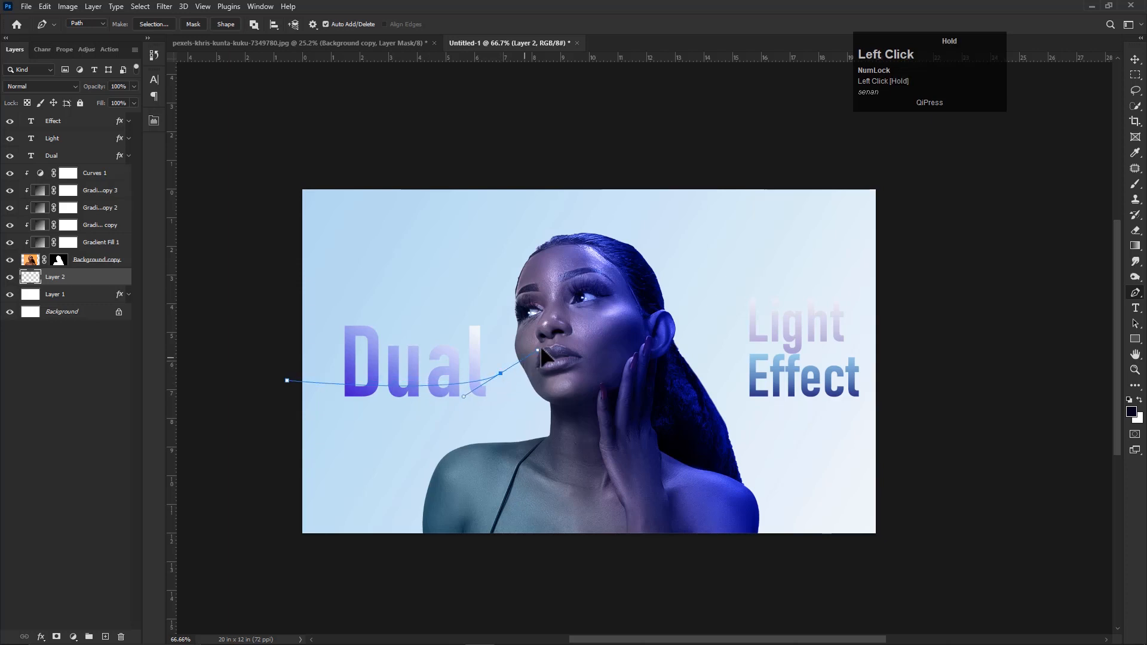
left_click_drag(740, 368, 774, 376)
left_click_drag(915, 344, 939, 324)
Continue the wavy path around the lower half outside the canvas edges and close it at its starting point.
scroll(918, 494, "down", 1)
left_click(905, 504)
left_click_drag(684, 568, 601, 568)
left_click_drag(323, 542, 289, 538)
left_click(320, 378)
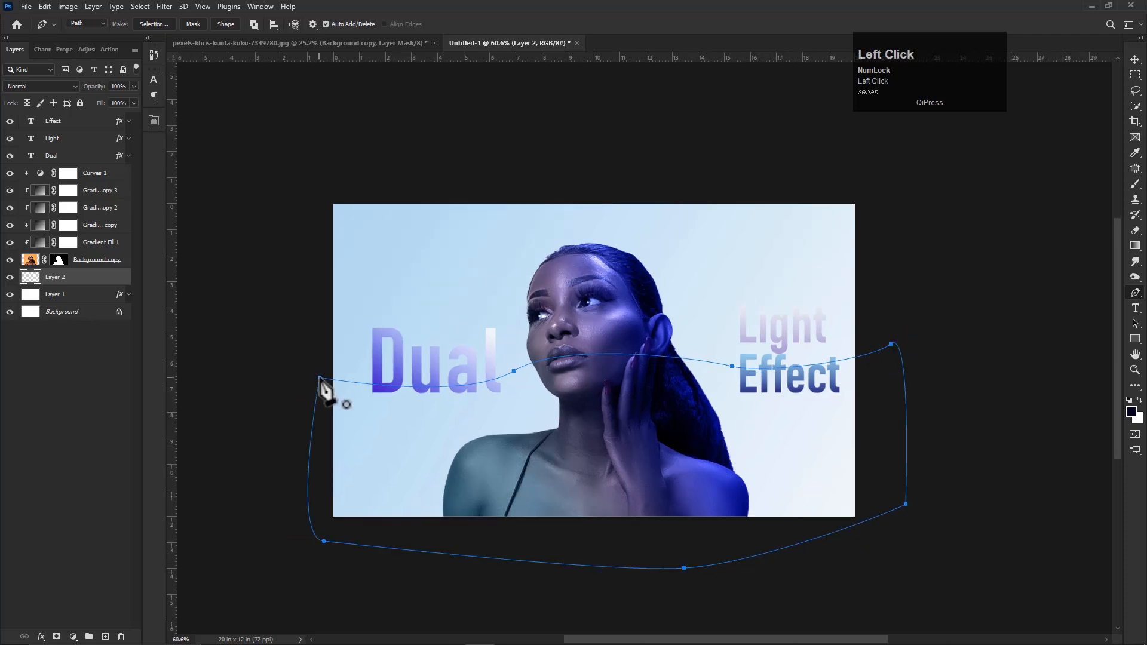
scroll(320, 379, "up", 1)
right_click(287, 371)
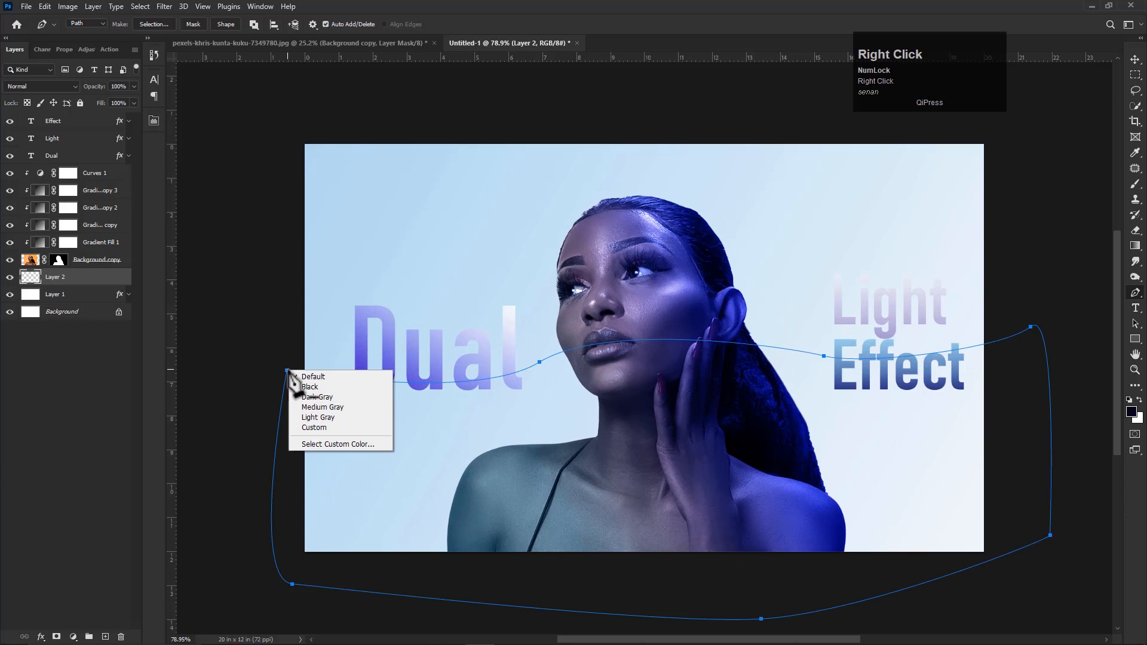
left_click(51, 125)
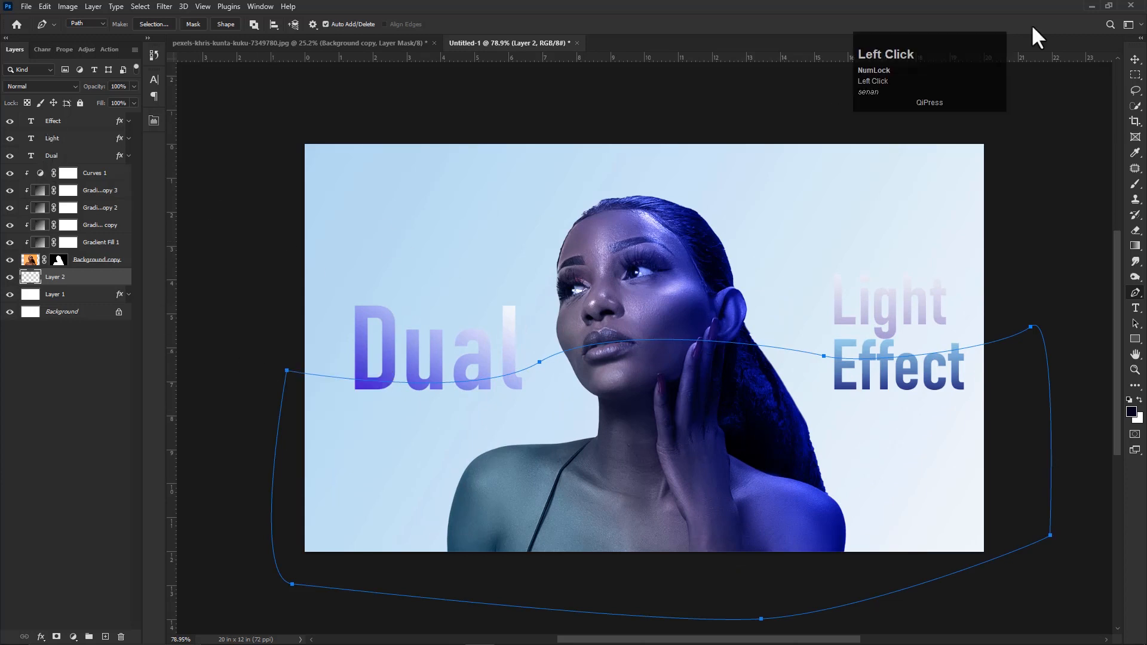
left_click(1135, 59)
right_click(1032, 327)
left_click(693, 223)
left_click(206, 4)
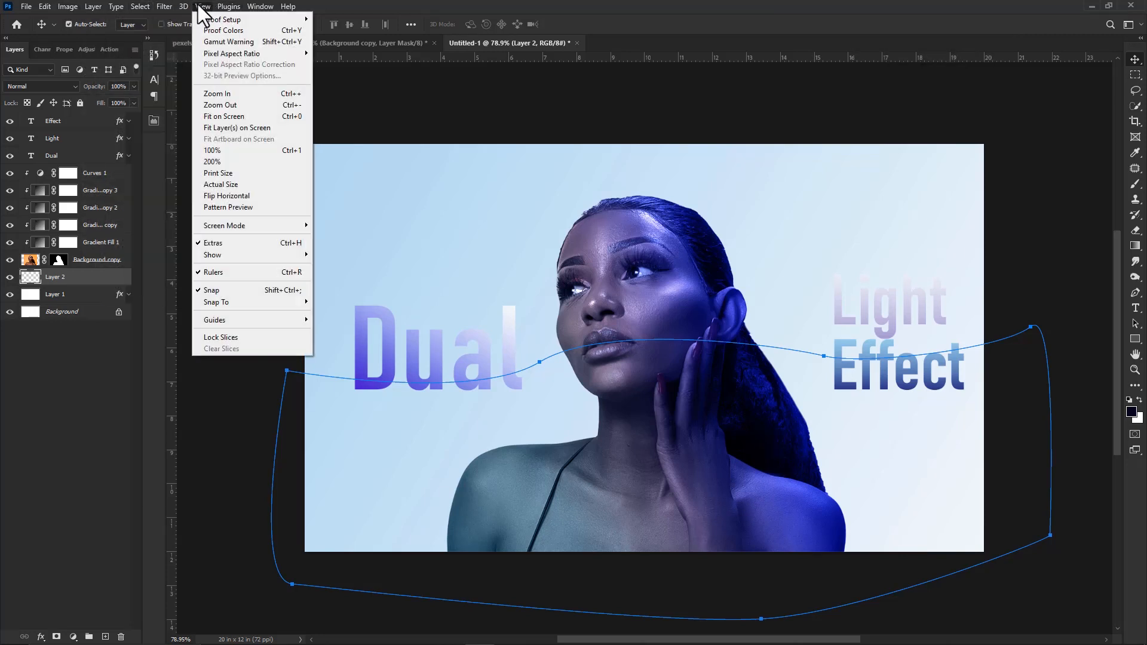
left_click(203, 6)
Show the document's paths, load the wave-shaped work path as a selection, and close the paths display.
left_click(260, 6)
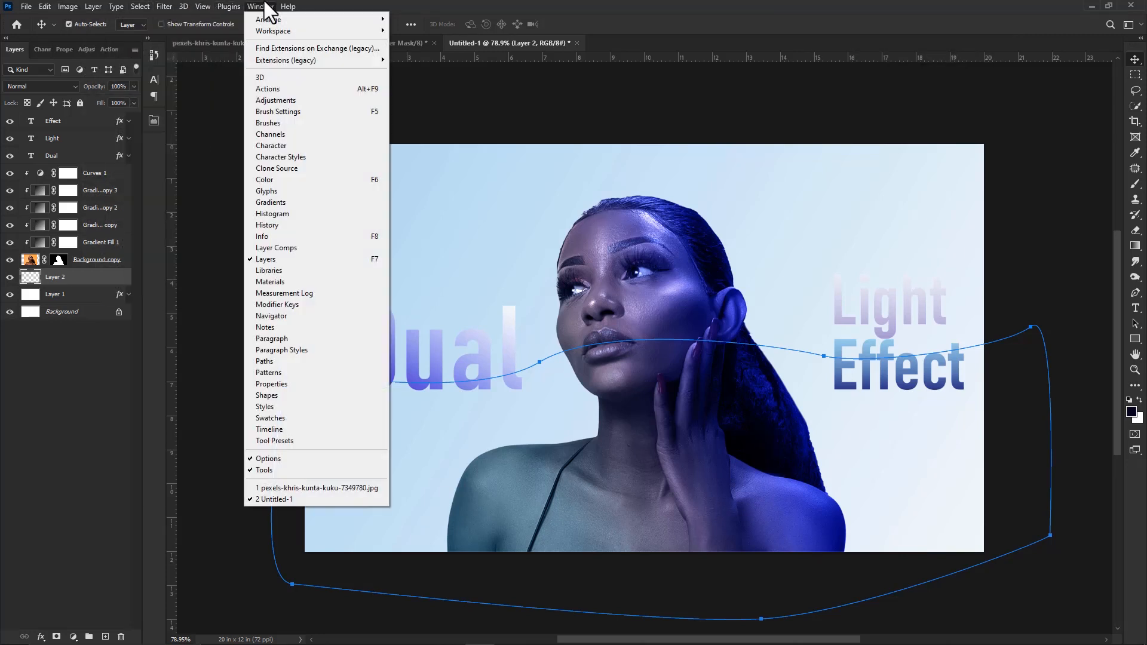
left_click(266, 361)
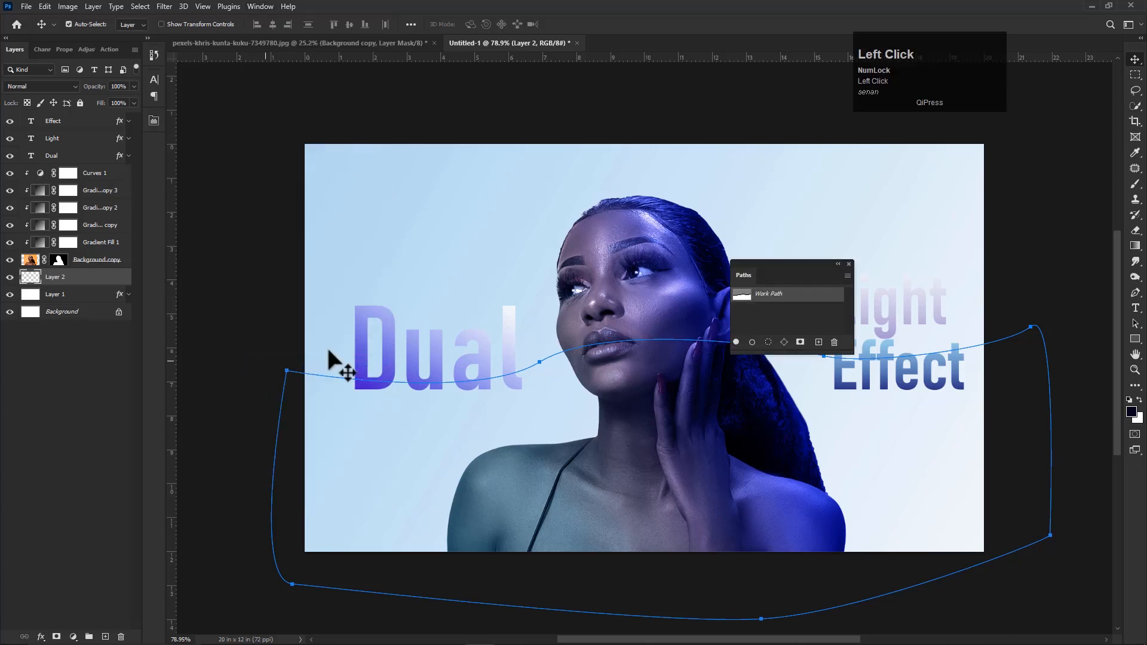
left_click(769, 344)
left_click(848, 264)
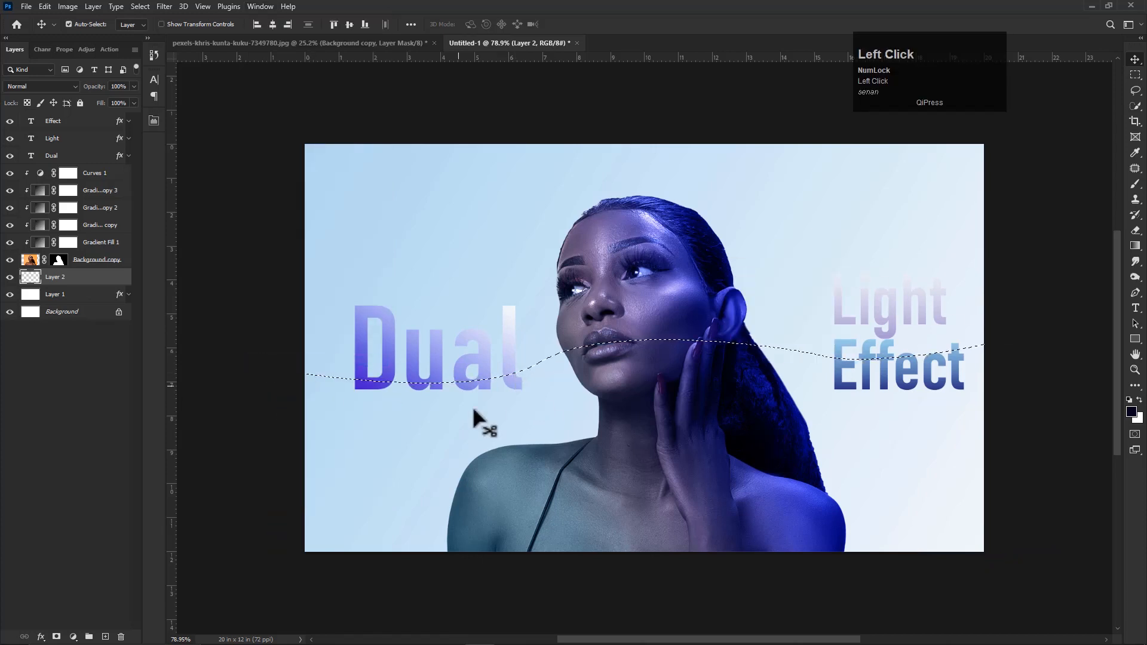
Fill the selected wave area on Layer 2 with the white background color and enable a Gradient Overlay effect on that layer.
key("ctrl+BackSpace")
right_click(58, 279)
left_click(84, 138)
left_click_drag(456, 123, 745, 156)
left_click(232, 261)
Change the pale blue color stop of Layer 2's overlay gradient to light pink-violet #e8a5f6.
left_click(778, 245)
left_click_drag(469, 123, 845, 185)
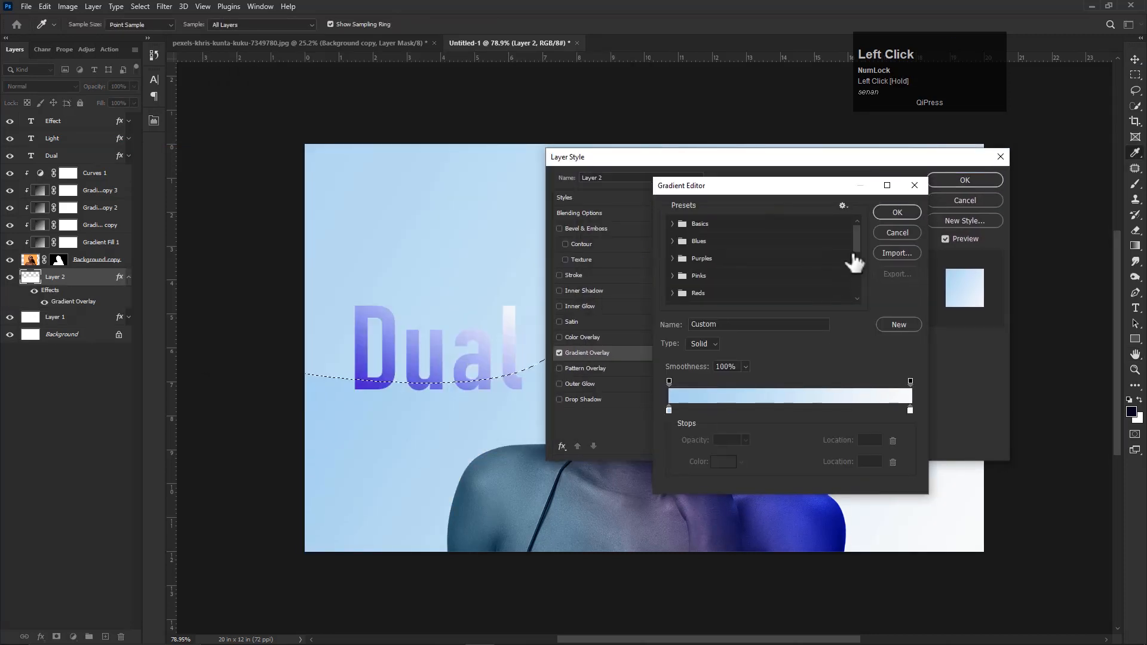
left_click(668, 410)
left_click(723, 462)
left_click_drag(507, 215, 503, 221)
left_click_drag(477, 150, 716, 192)
mouse_move(712, 259)
left_mouse_down()
mouse_move(709, 271)
mouse_move(632, 236)
mouse_move(708, 256)
mouse_move(734, 247)
left_mouse_up()
left_click_drag(651, 228, 627, 225)
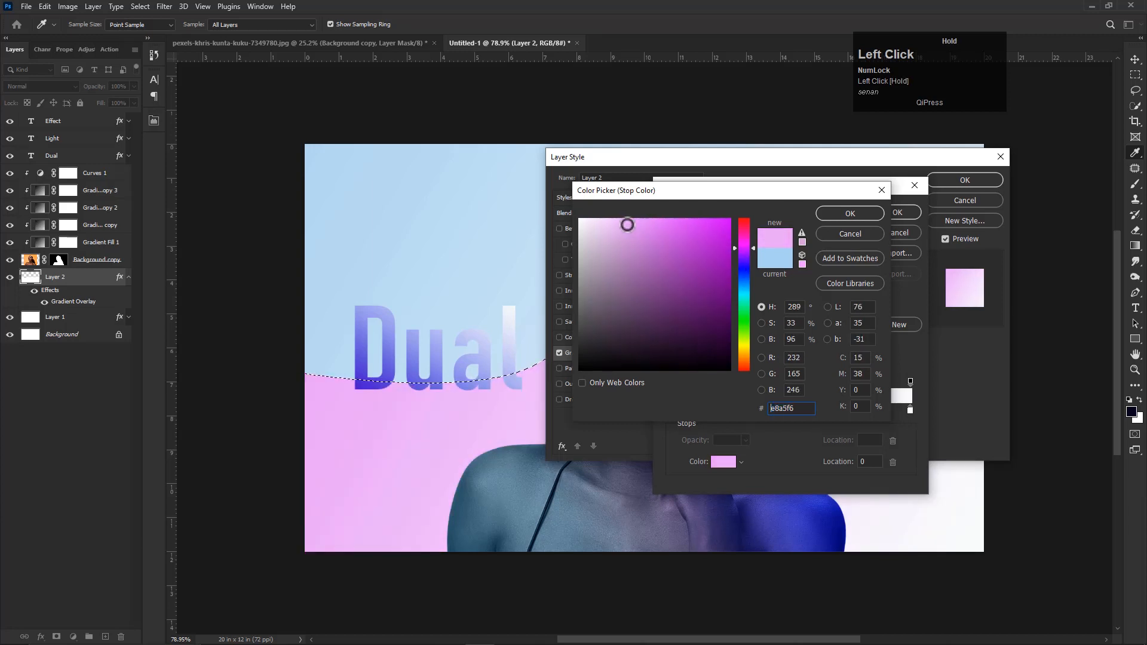
left_click(858, 218)
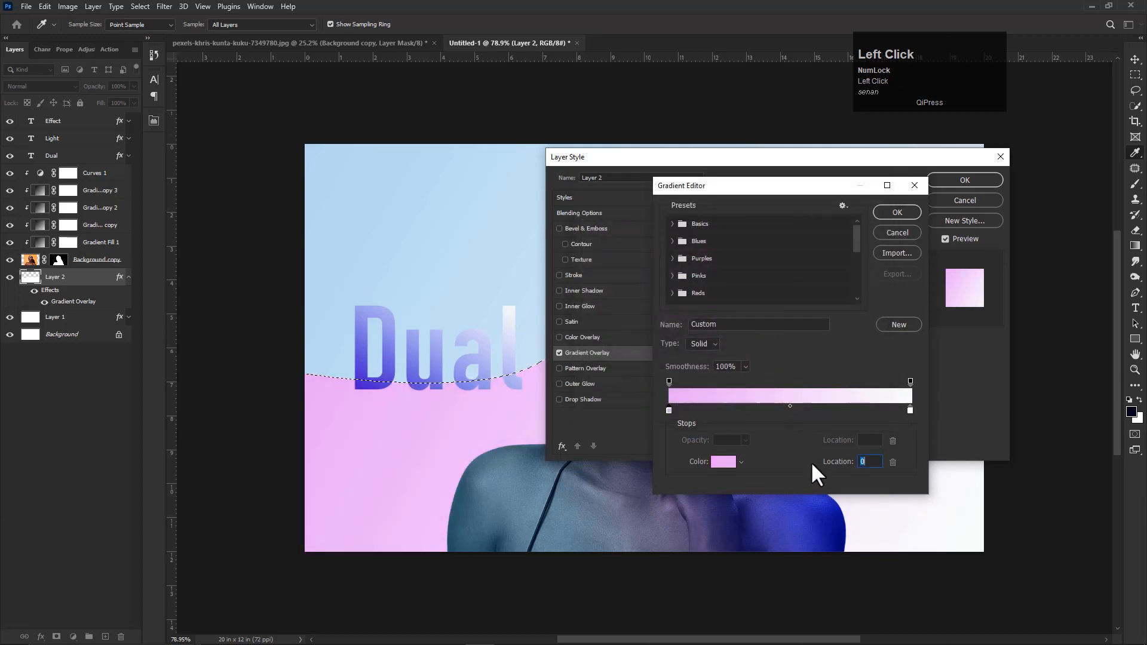
left_click(720, 463)
left_click(840, 214)
left_click(890, 213)
Change the white color stop of Layer 2's gradient to near-white #f6fafb and apply the layer style.
left_click(782, 246)
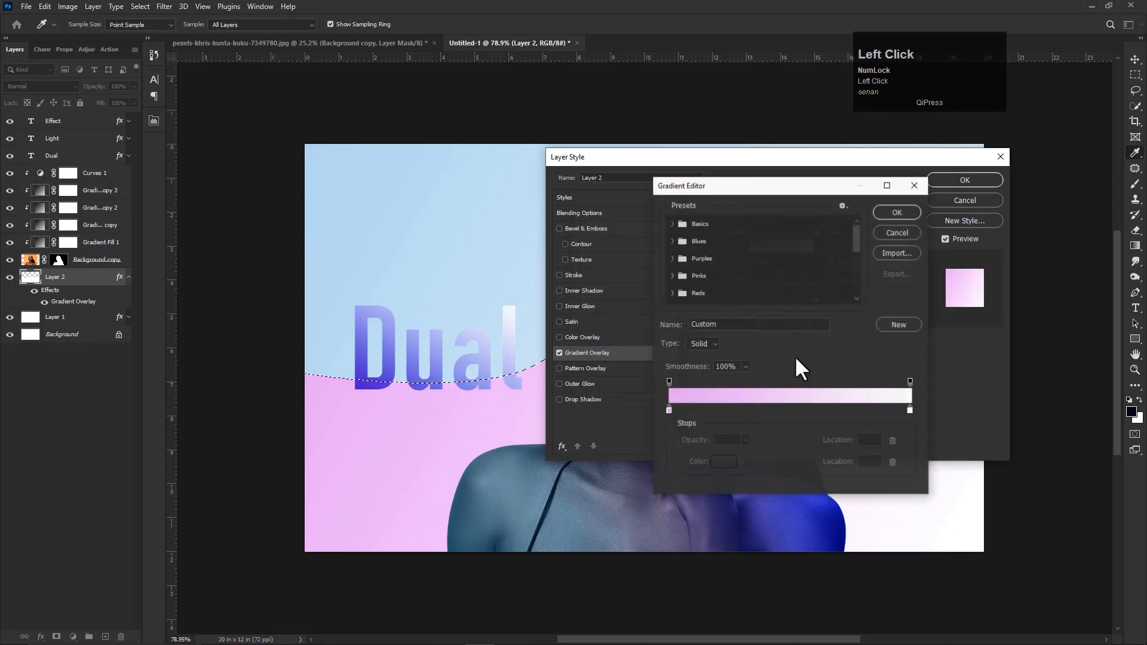
left_click(909, 409)
left_click(723, 461)
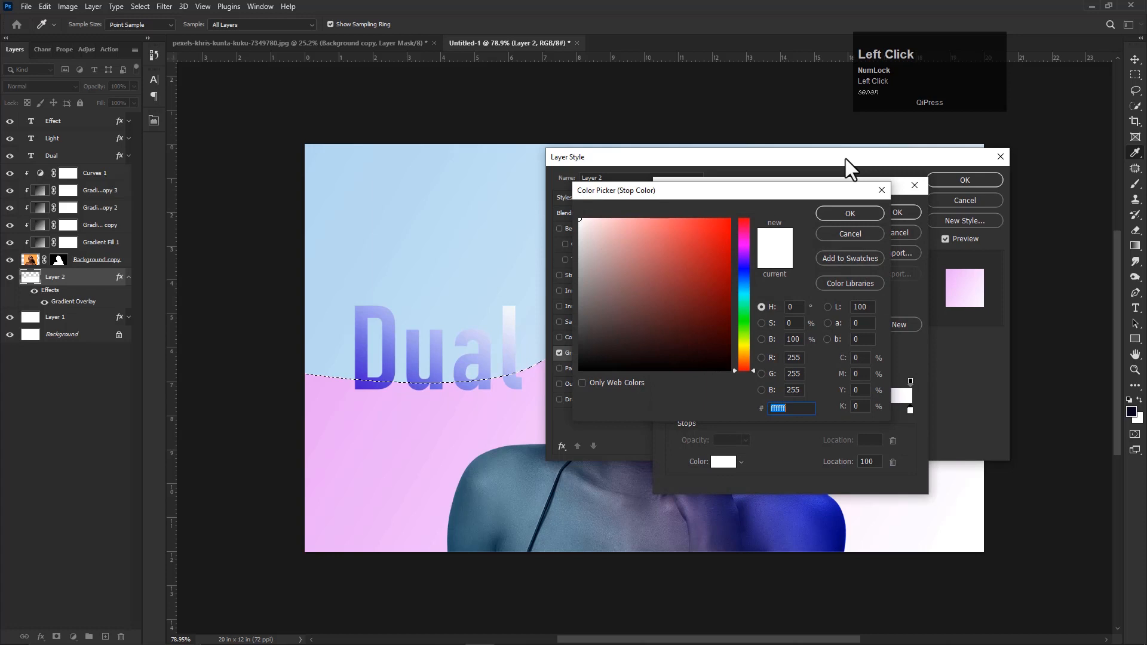
left_click(580, 219)
left_click_drag(743, 280, 743, 288)
left_click_drag(584, 220, 581, 221)
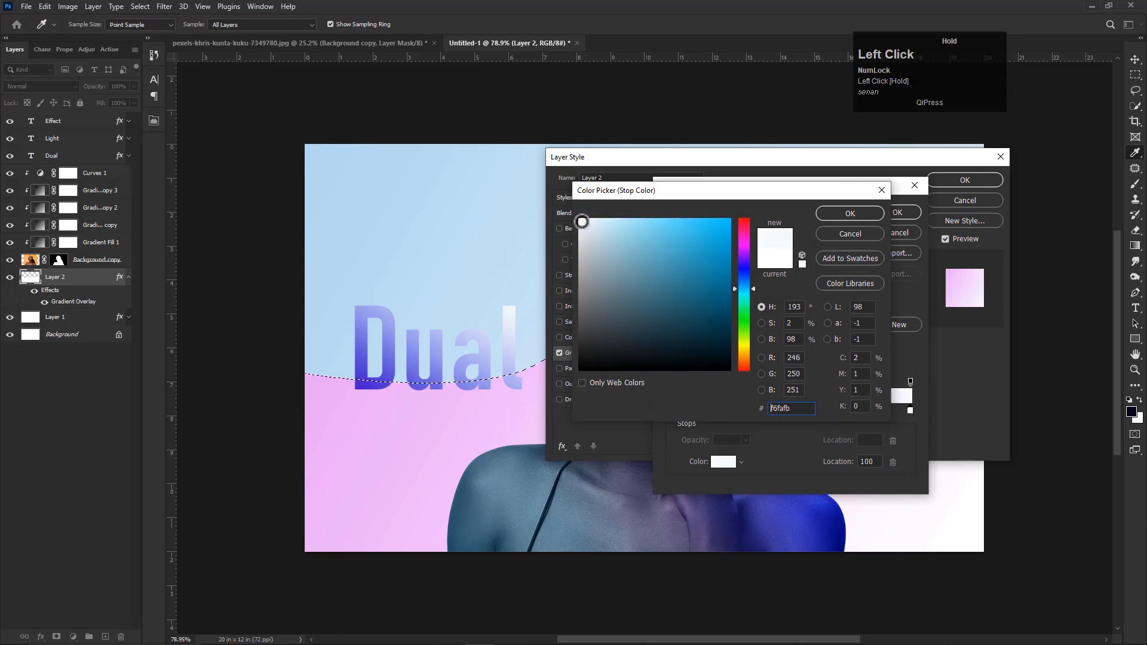
left_click(846, 215)
left_click(890, 215)
left_click(950, 181)
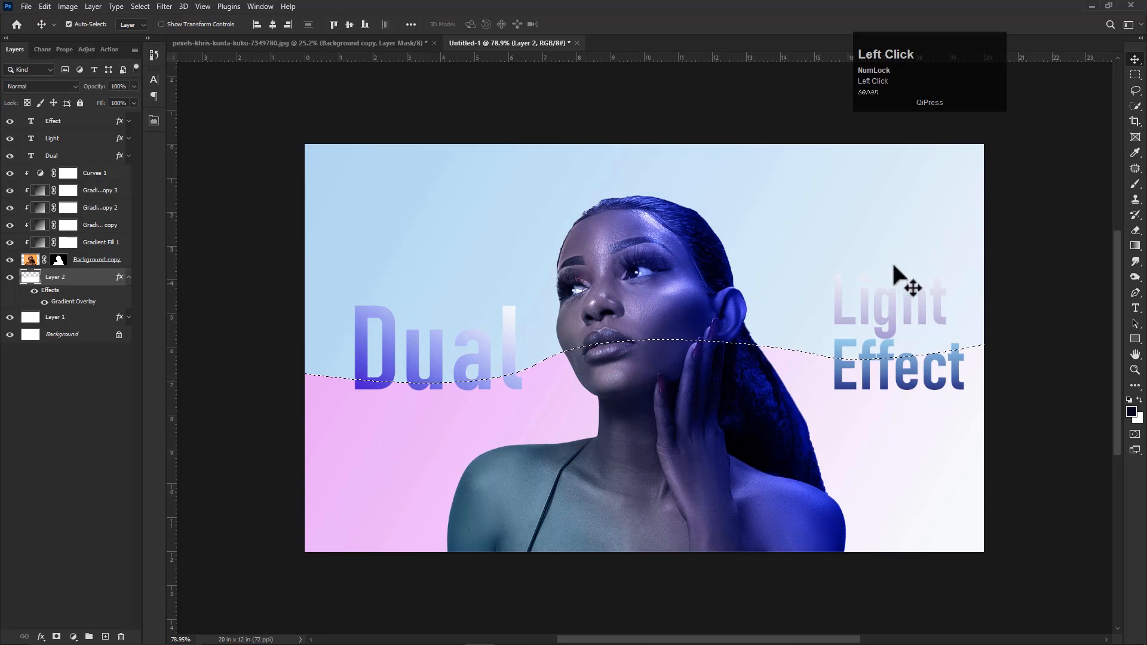
Collapse Layer 2's effects list and adjust the diagonal angle of its overlay gradient.
left_click(128, 276)
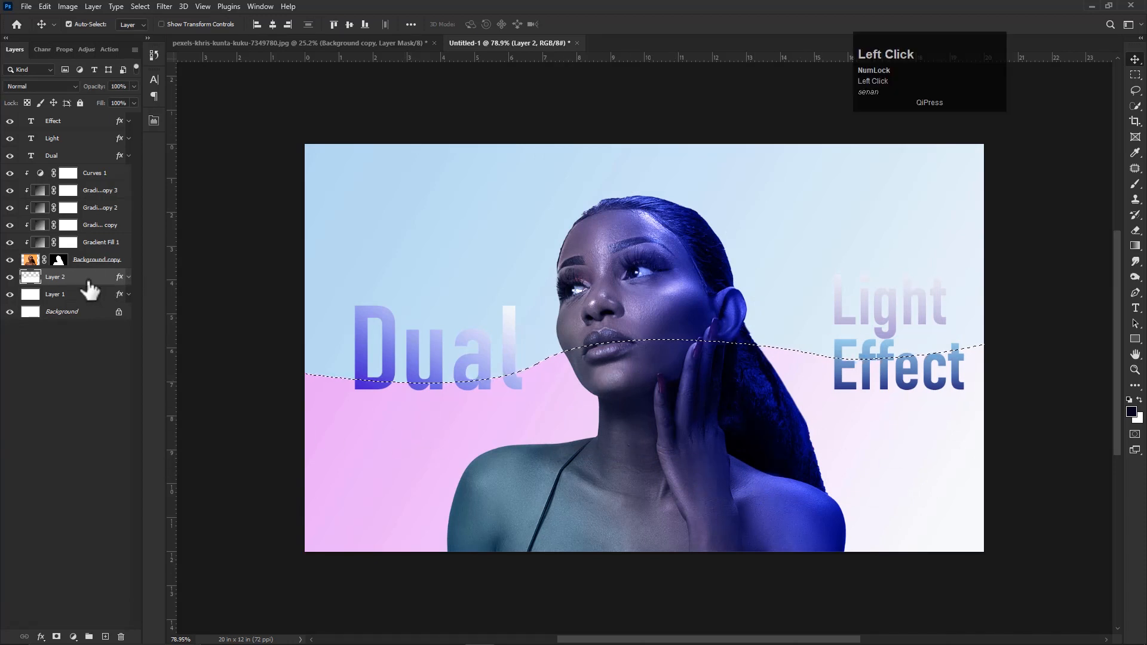
double_click(112, 282)
left_click_drag(617, 160, 134, 43)
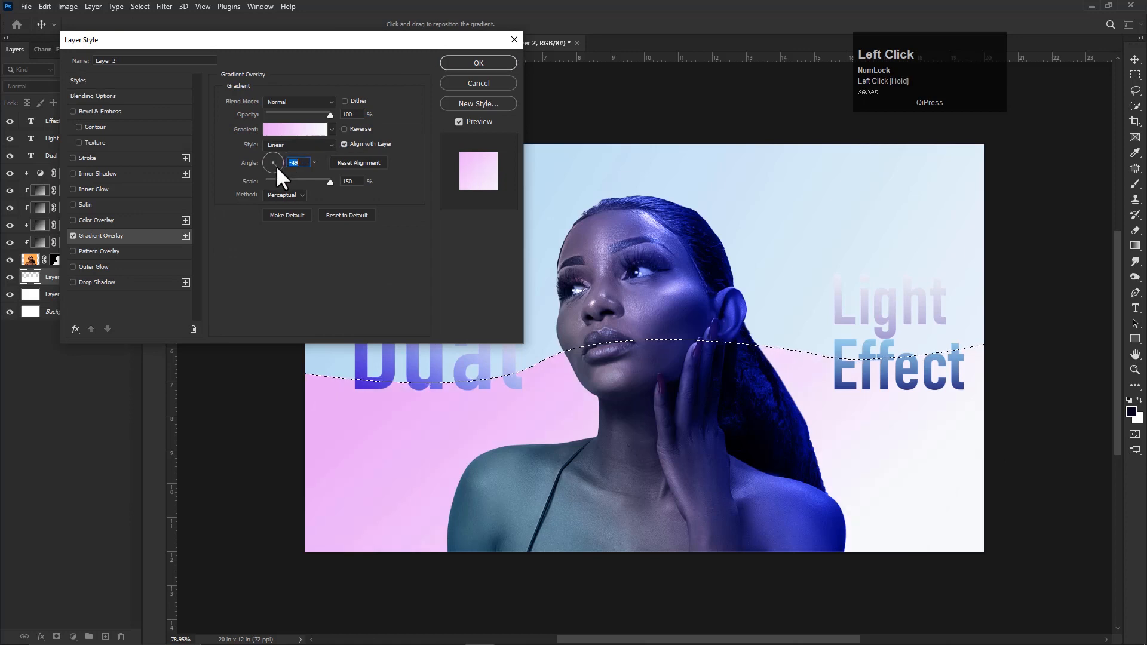
left_click_drag(275, 165, 278, 166)
left_click(478, 63)
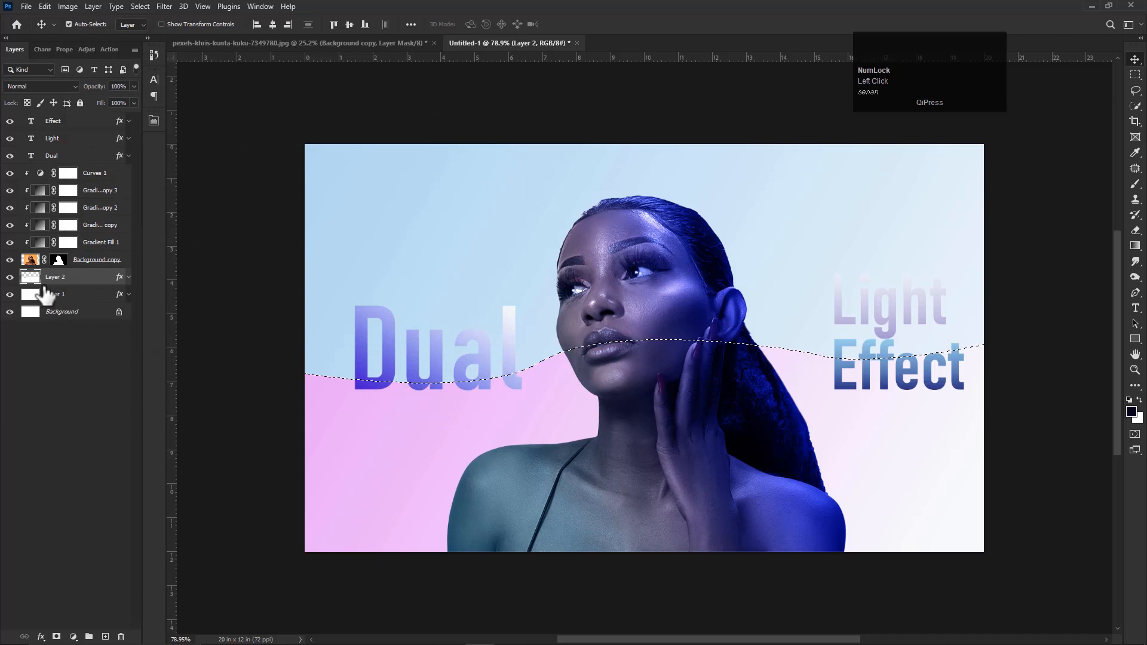
Reopen Layer 2's overlay gradient for editing and set its color midpoint to 34%.
double_click(114, 277)
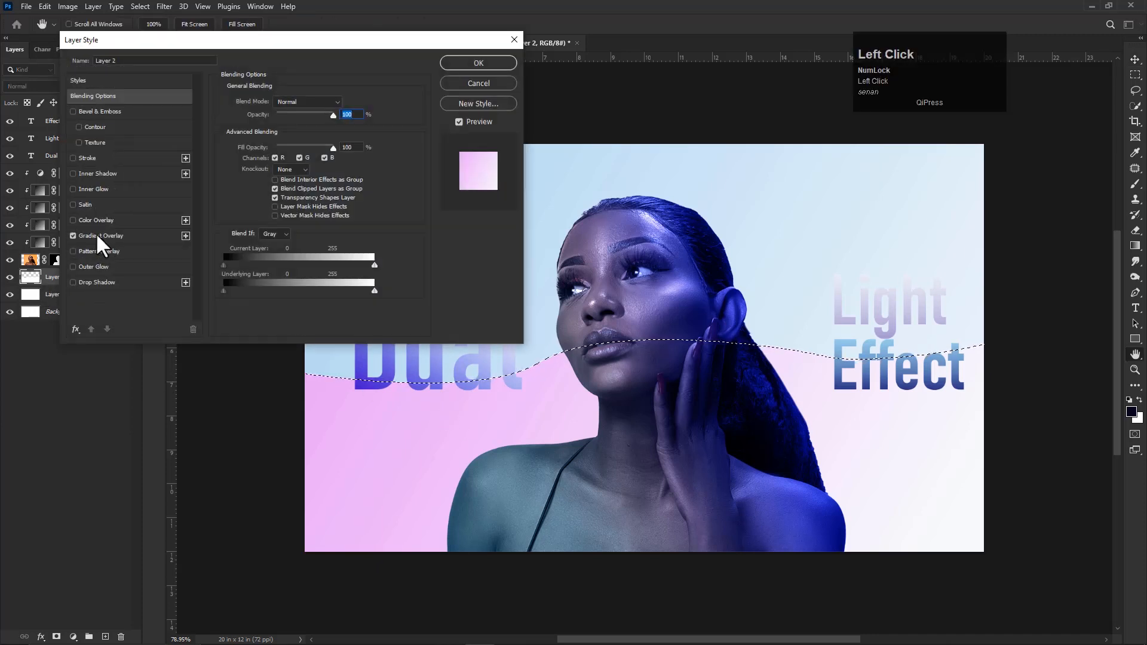
left_click(102, 236)
left_click(273, 129)
left_click_drag(368, 94, 276, 47)
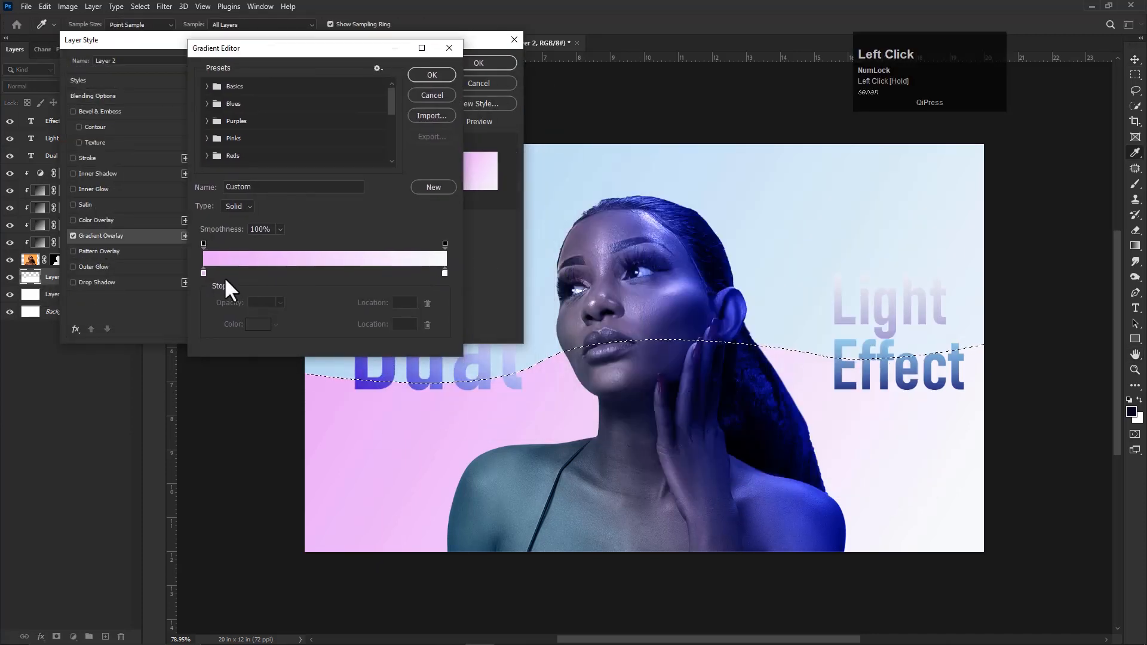
left_click_drag(323, 268, 291, 268)
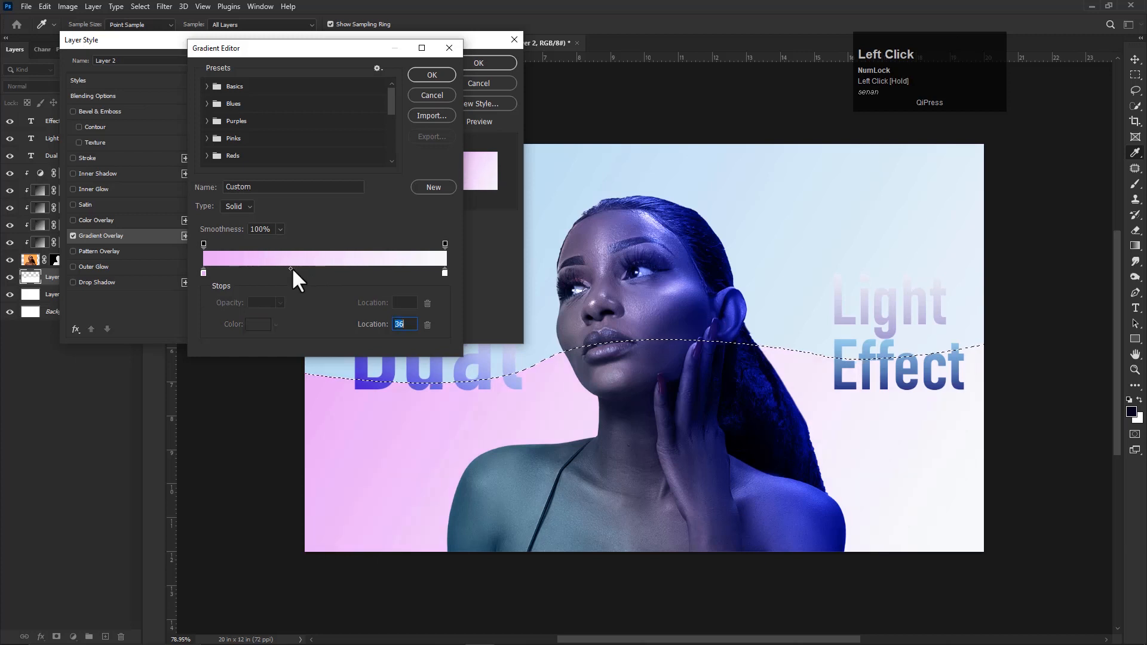
left_click(285, 272)
mouse_move(284, 274)
left_mouse_down()
mouse_move(274, 282)
mouse_move(285, 266)
left_mouse_up()
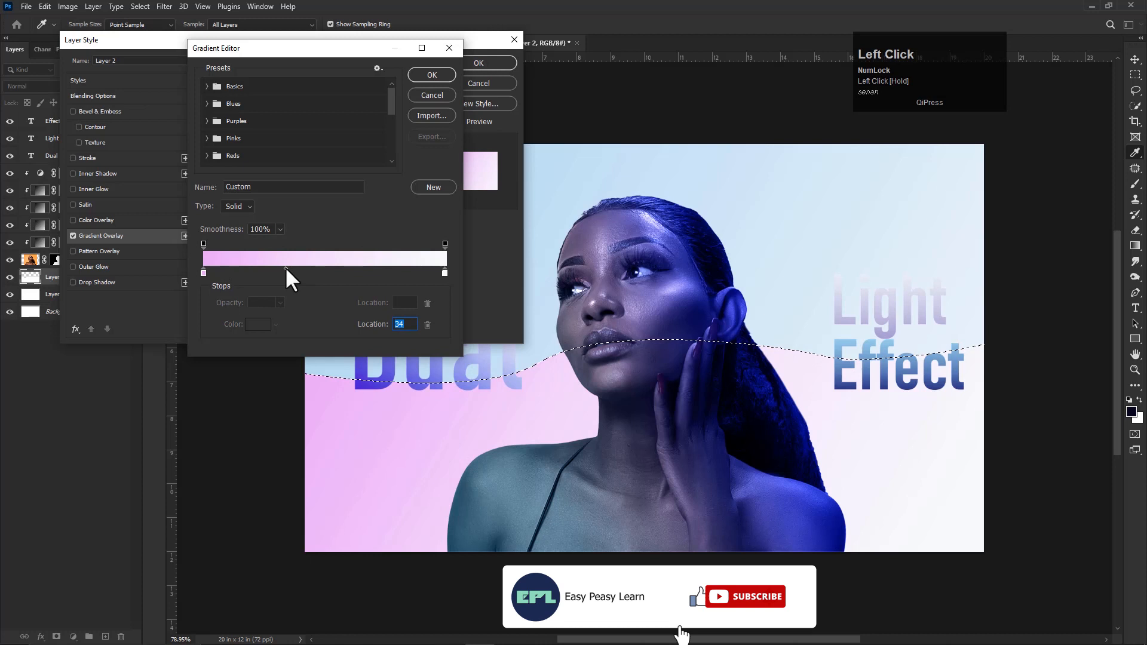
Set the opacity midpoint of Layer 2's gradient to about 48% and apply the layer style.
left_click(204, 244)
left_click(325, 248)
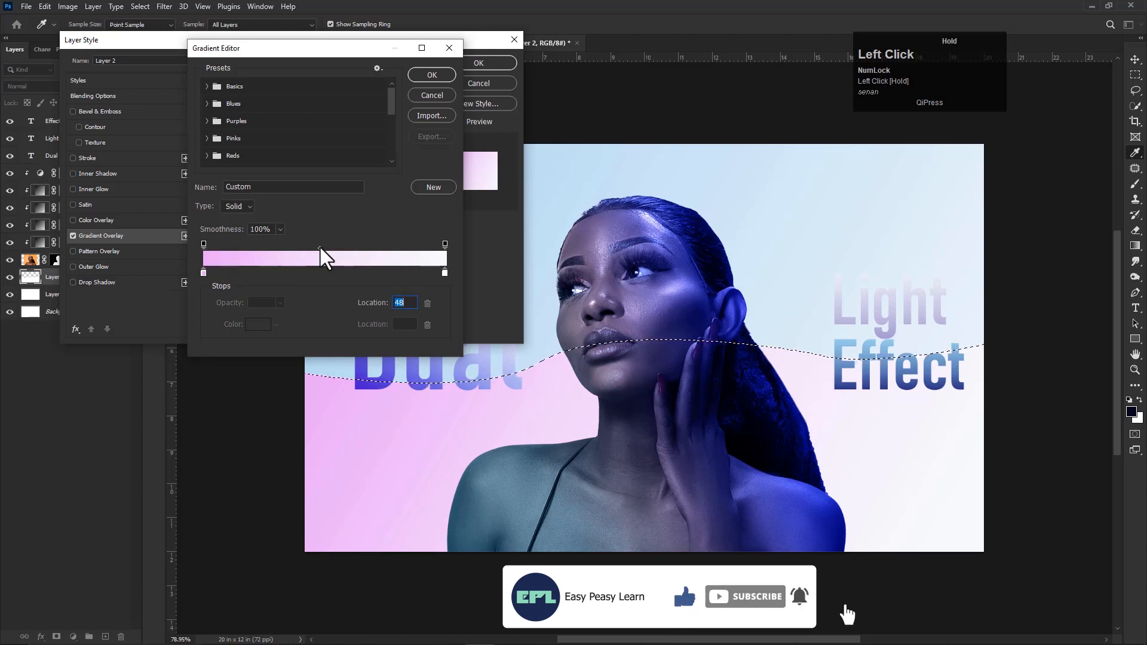
left_click(432, 75)
left_click(489, 61)
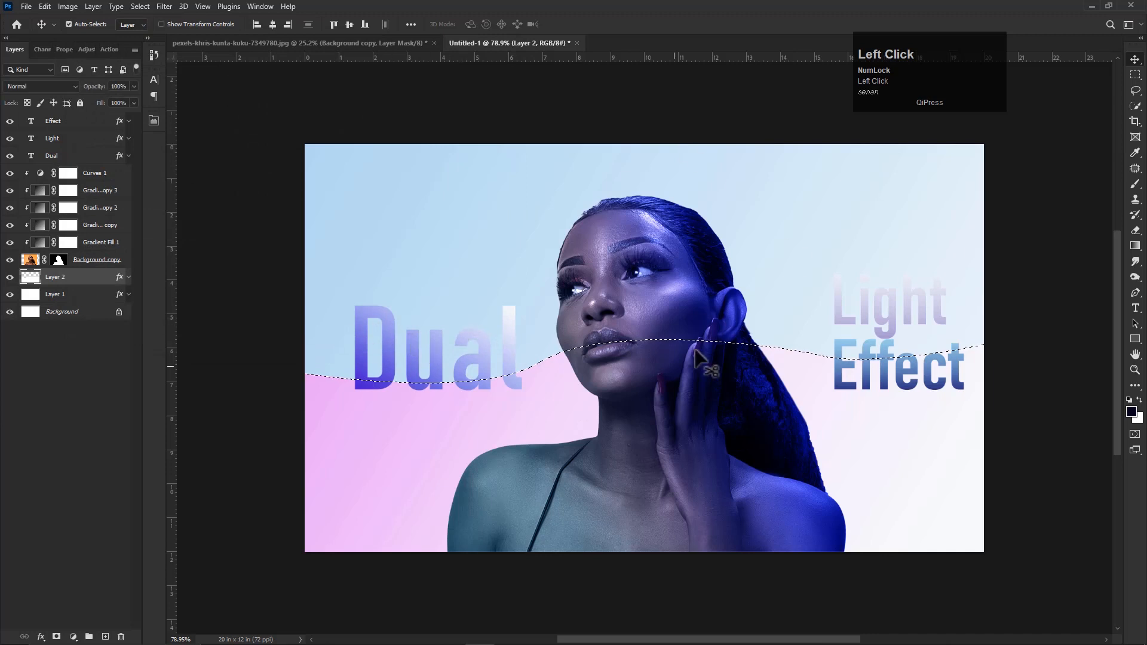
Clear the wave selection and move the "Dual" text slightly to the left.
scroll(460, 376, "up", 2)
scroll(786, 436, "down", 2)
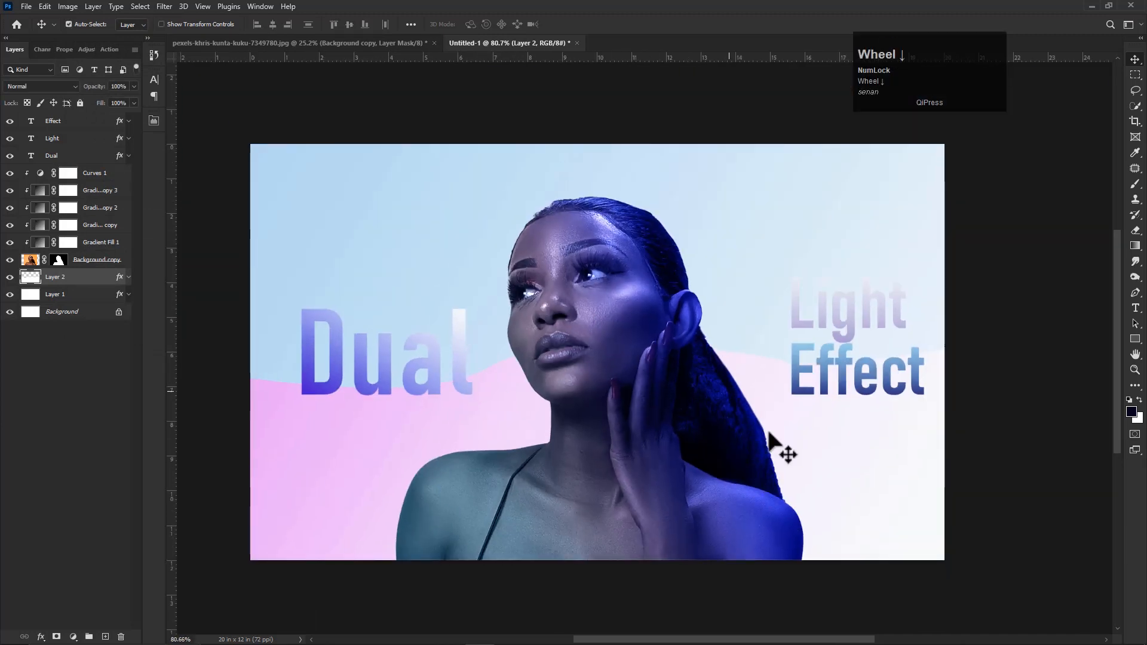
scroll(842, 329, "up", 1)
scroll(842, 329, "down", 1)
scroll(622, 423, "up", 2)
scroll(568, 415, "down", 2)
left_click_drag(474, 381, 461, 374)
left_click(891, 340)
left_click(899, 383)
left_click(773, 263)
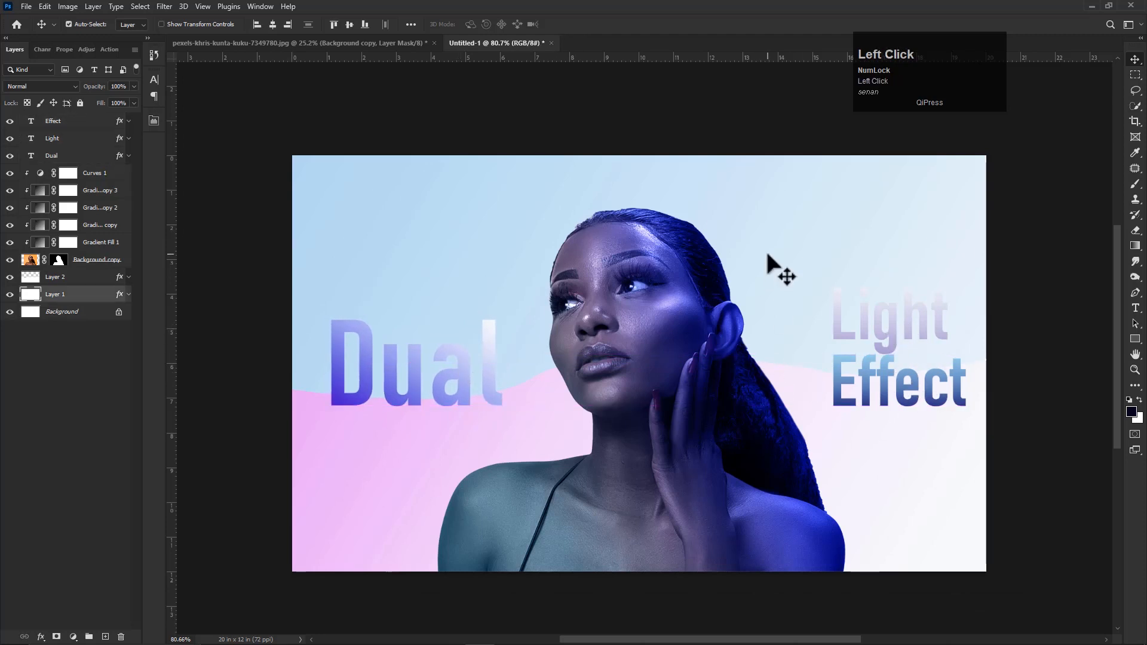
scroll(864, 445, "down", 1)
scroll(865, 446, "down", 2)
scroll(782, 397, "up", 1)
left_click(517, 398)
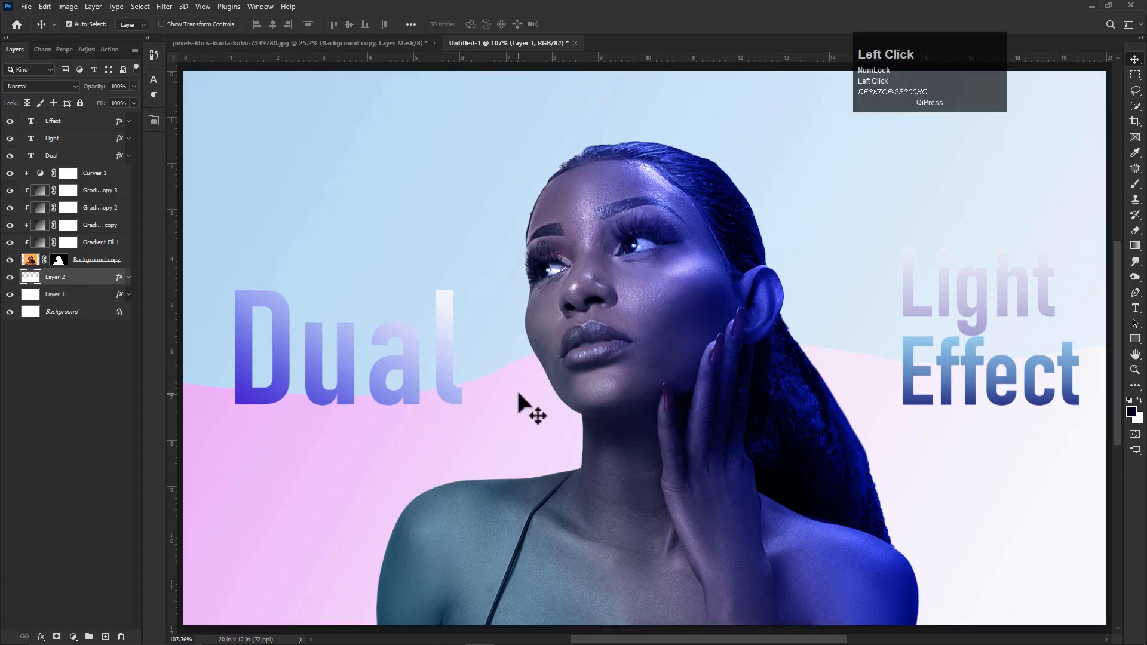
Stamp all visible layers into a new layer above the Effect text and hide the layers from Effect down to Layer 1.
left_click(60, 128)
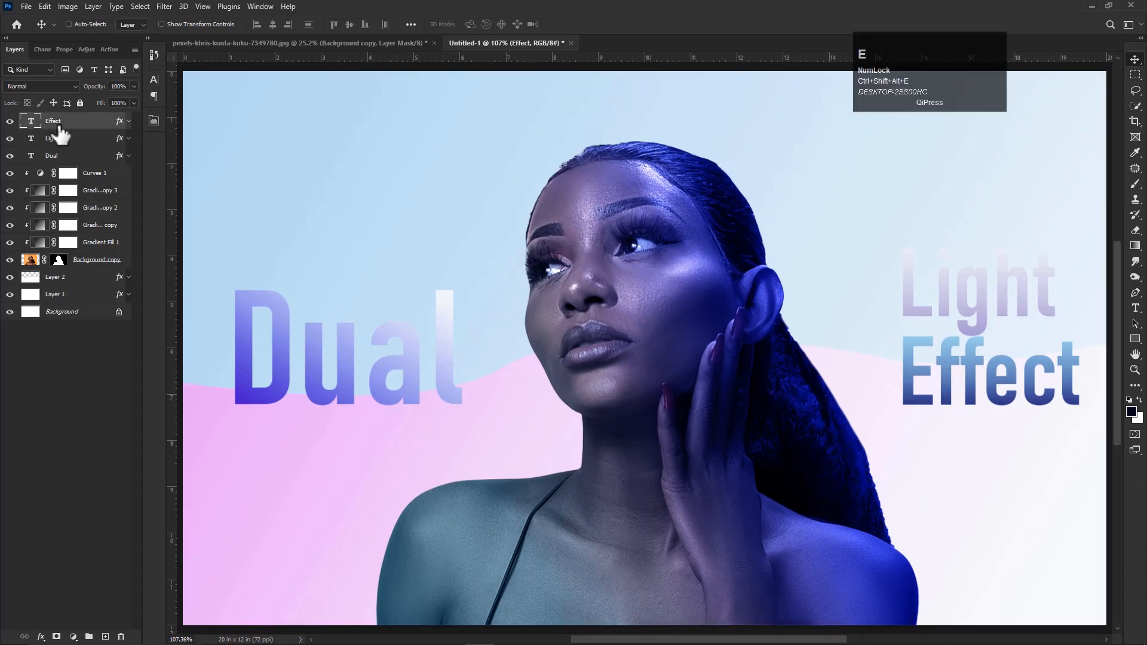
left_click_drag(9, 138, 13, 311)
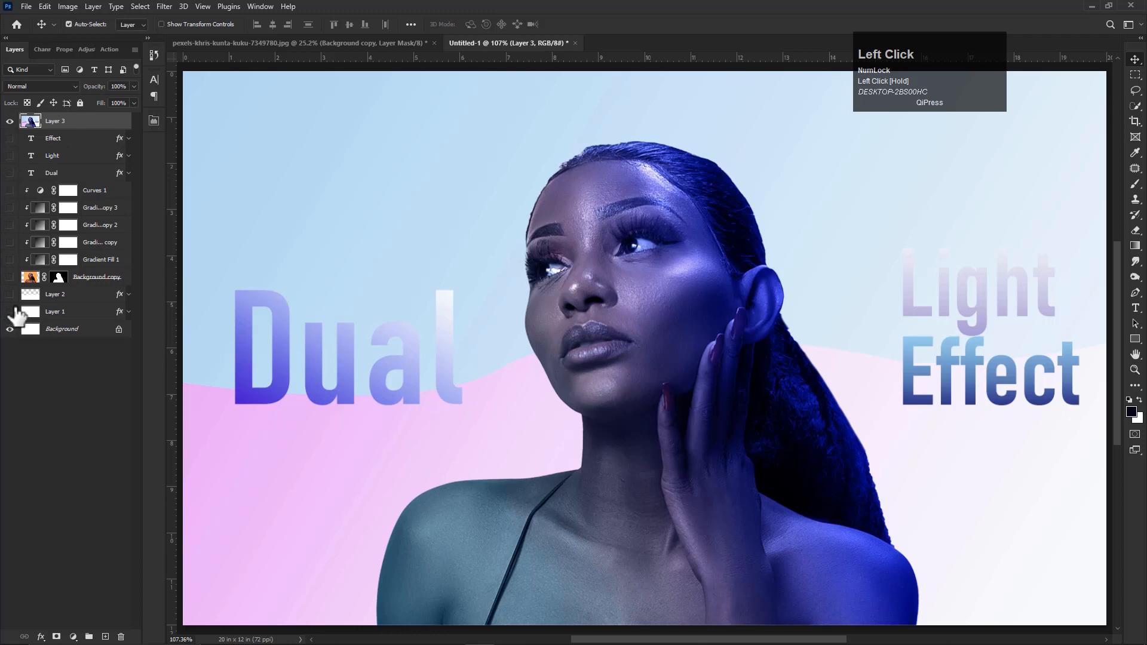
left_click(10, 121)
left_click(10, 120)
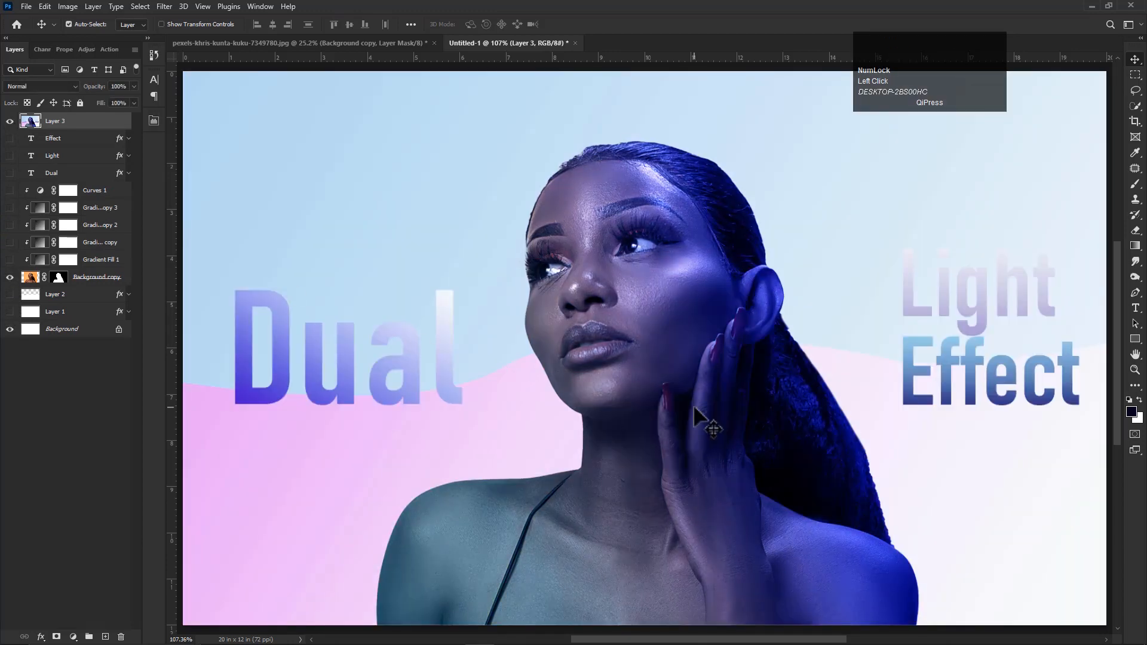